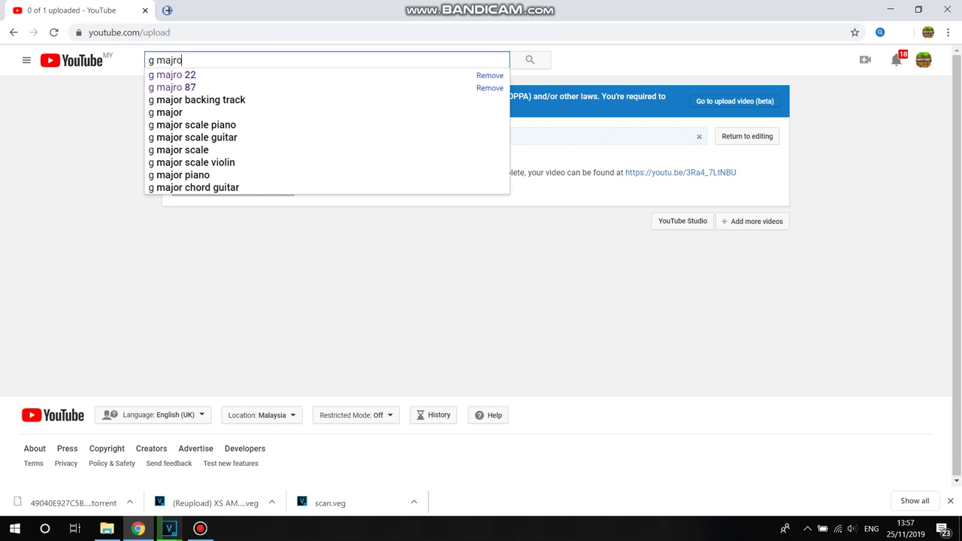
Step: Search YouTube for "g majro 26 improved"
text(26 im)
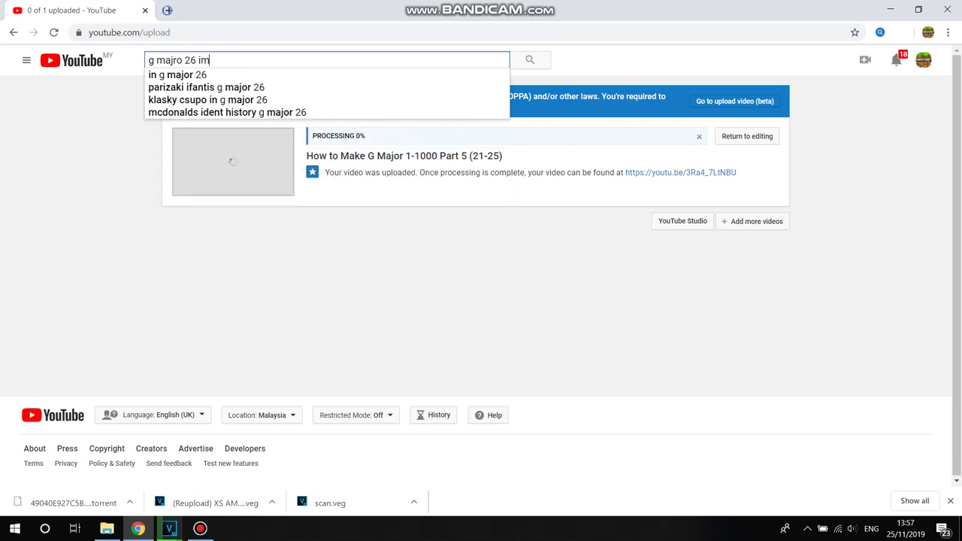
text(proved)
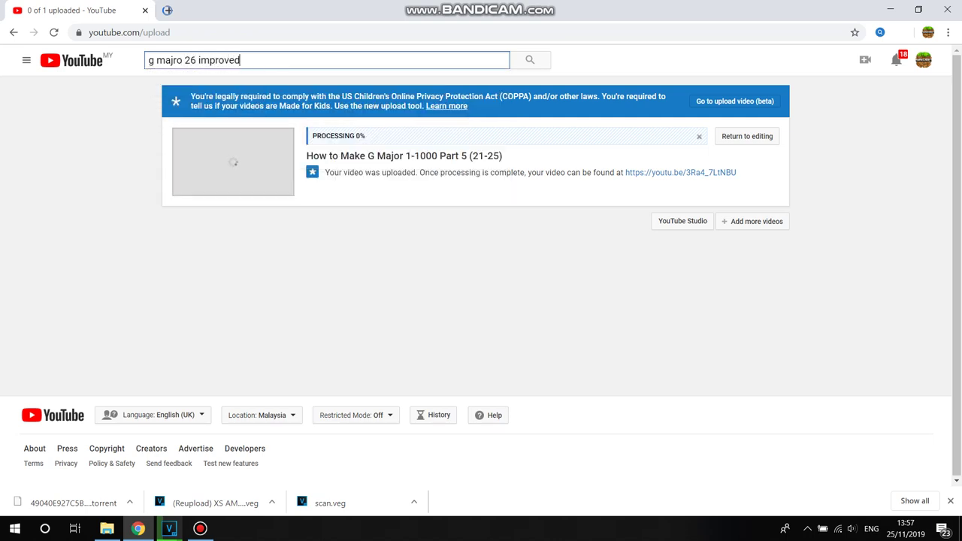
key(Return)
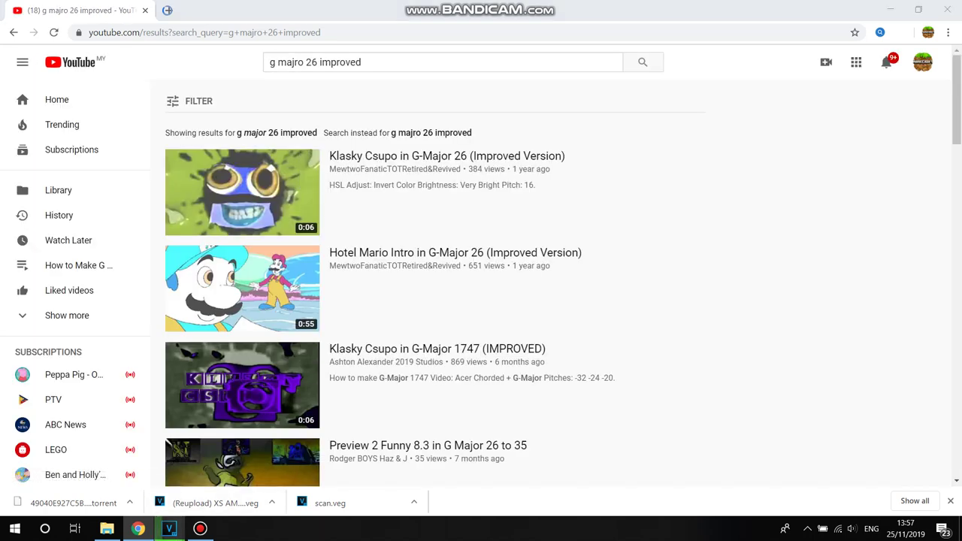
Step: Switch to the Klasky Csupo in G Major Collection project in VEGAS Pro and add Brightness and Contrast with the Very Bright preset to the clip's effects
mouse_move(170, 528)
click(275, 460)
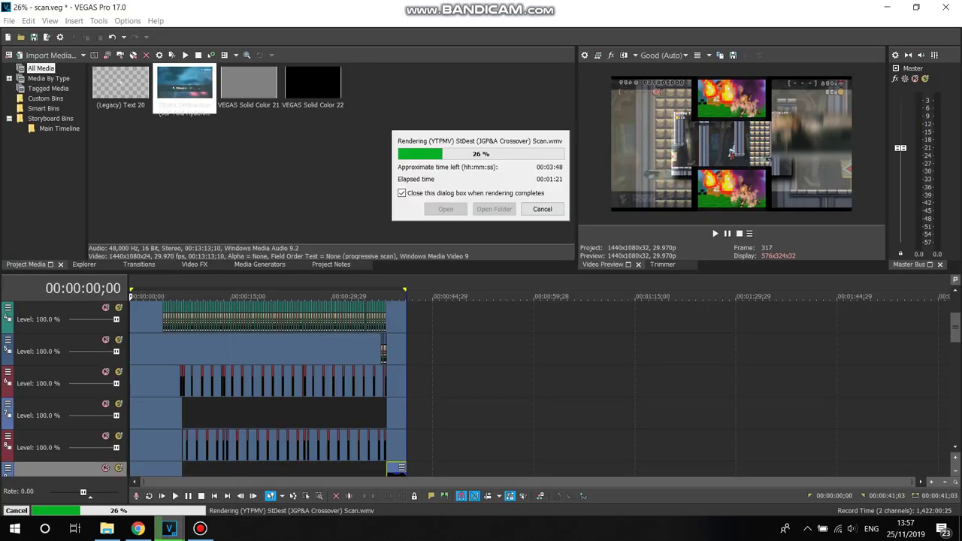
click(108, 481)
drag(97, 89, 97, 86)
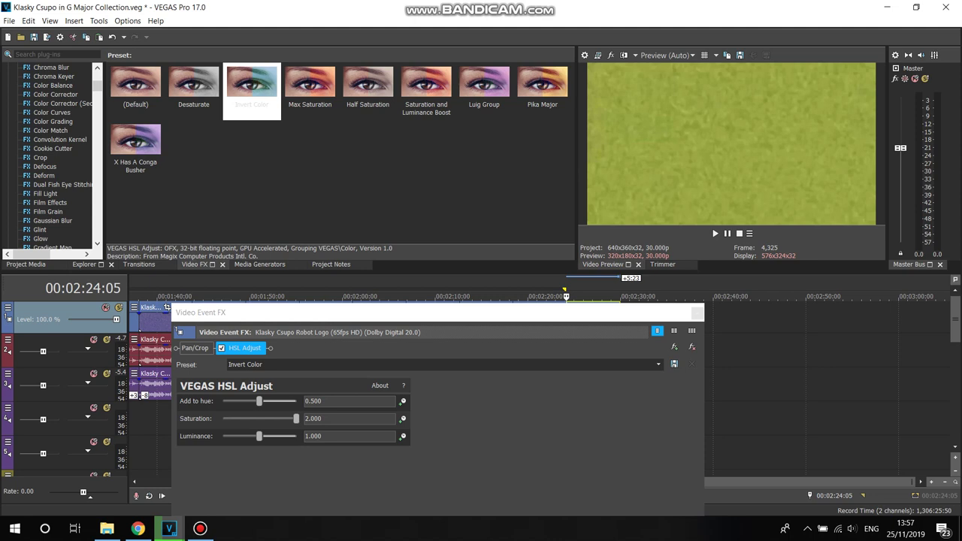
scroll(53, 150, up, 2)
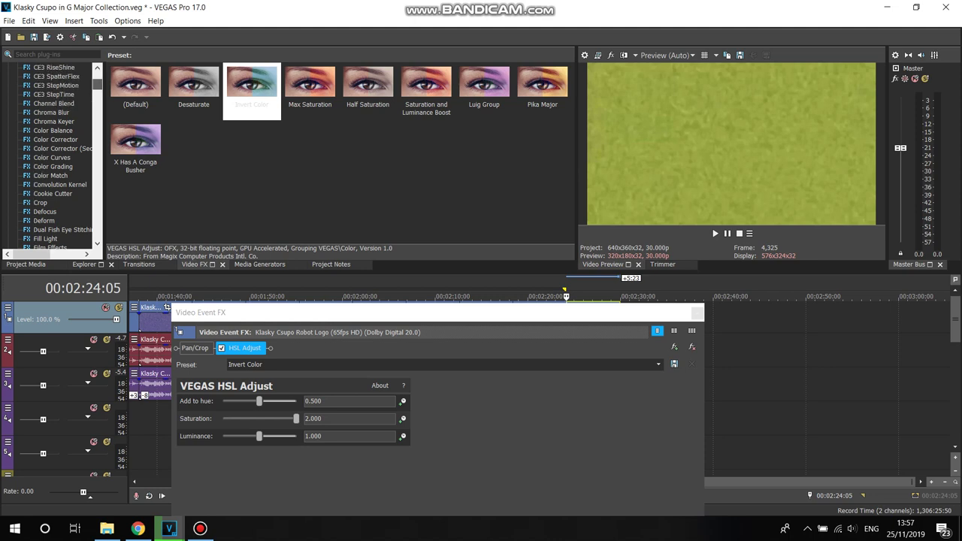
scroll(52, 150, up, 6)
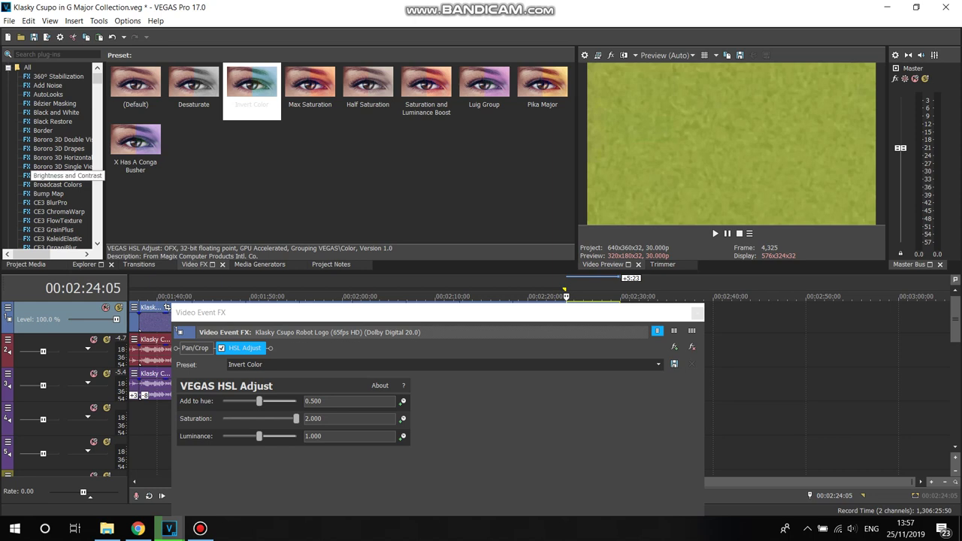
click(61, 175)
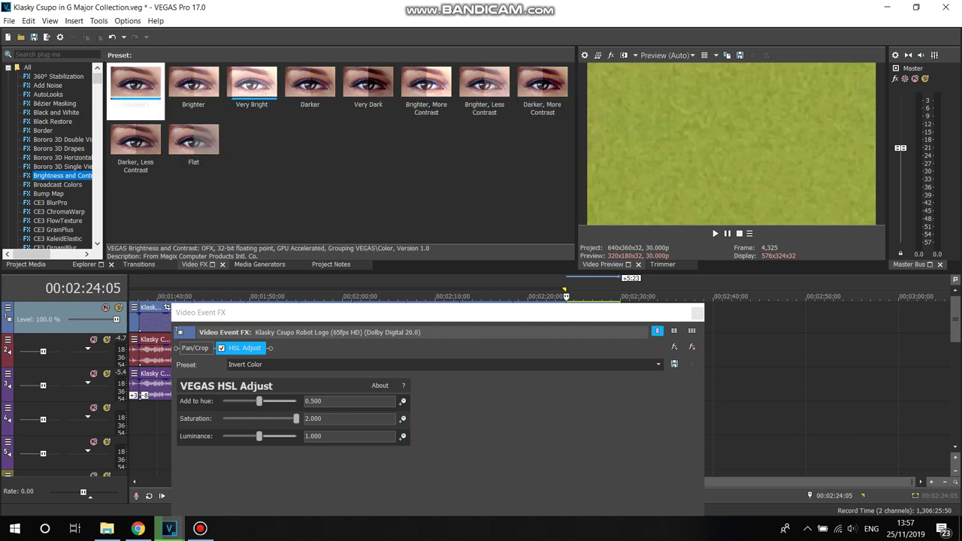
drag(252, 90, 361, 353)
Step: Save the HSL Adjust and Brightness and Contrast chain as plug-in package "G Major 26" and close the event's effects window
click(674, 346)
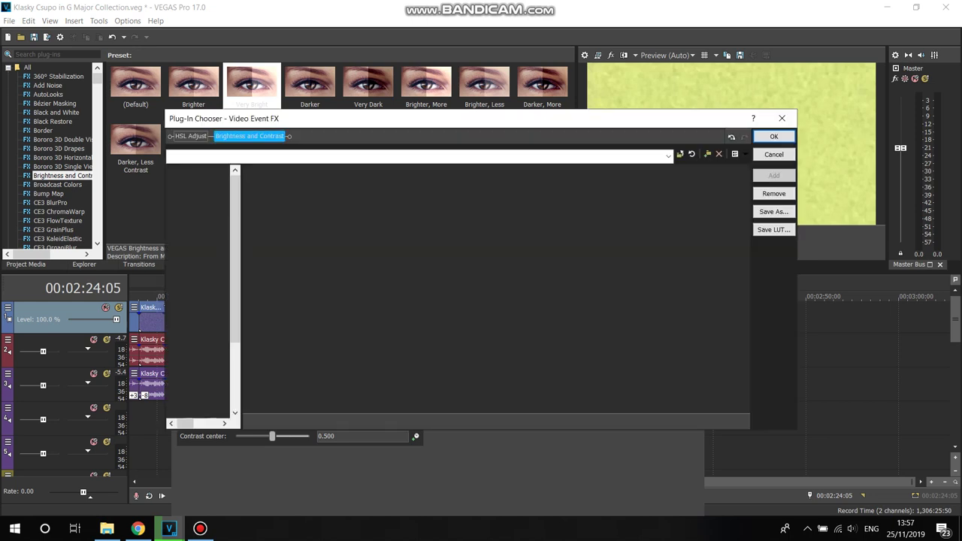
click(773, 211)
click(569, 224)
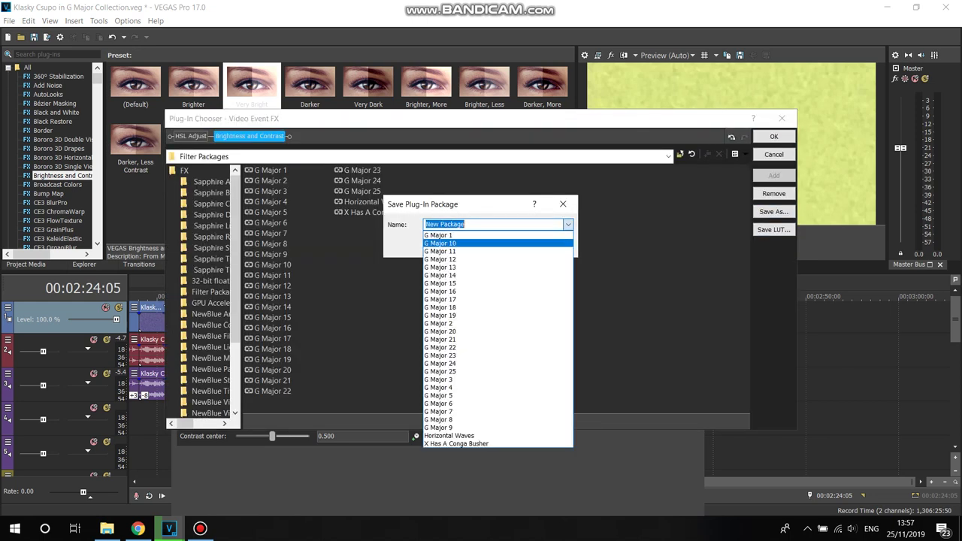
key(Return)
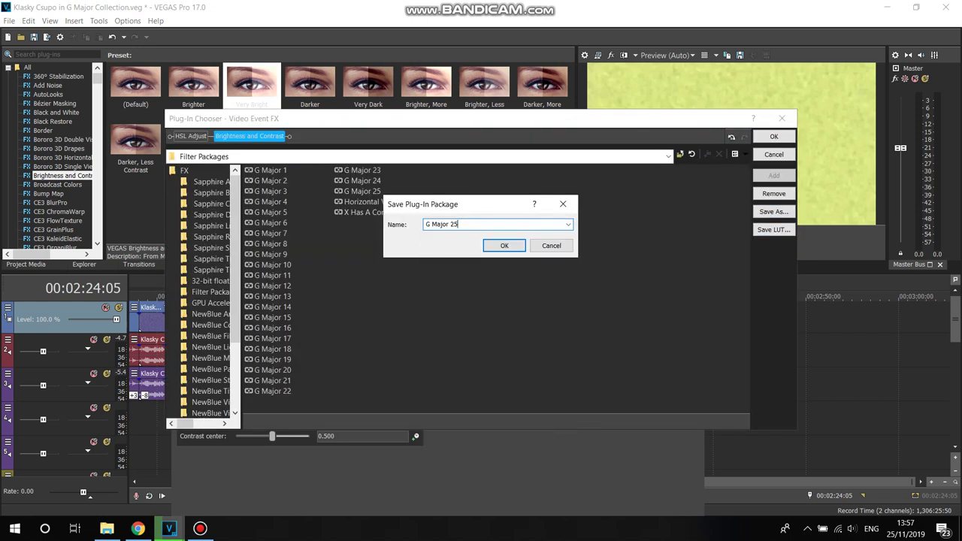
key(Return)
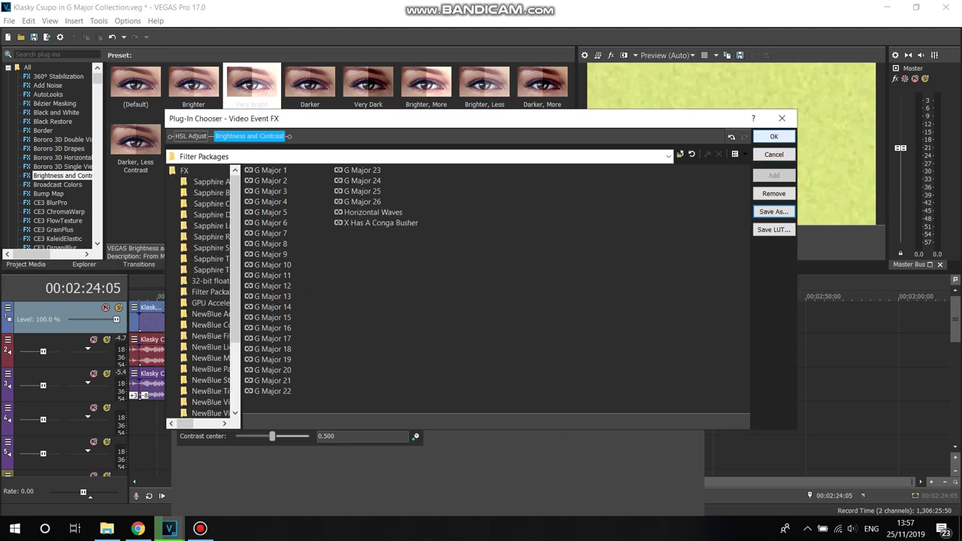
click(773, 136)
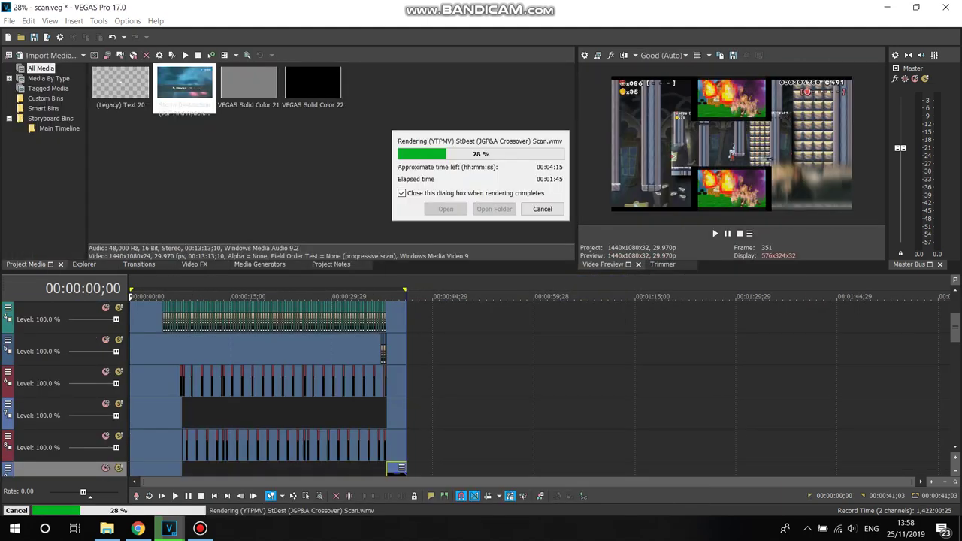
mouse_move(170, 528)
click(103, 473)
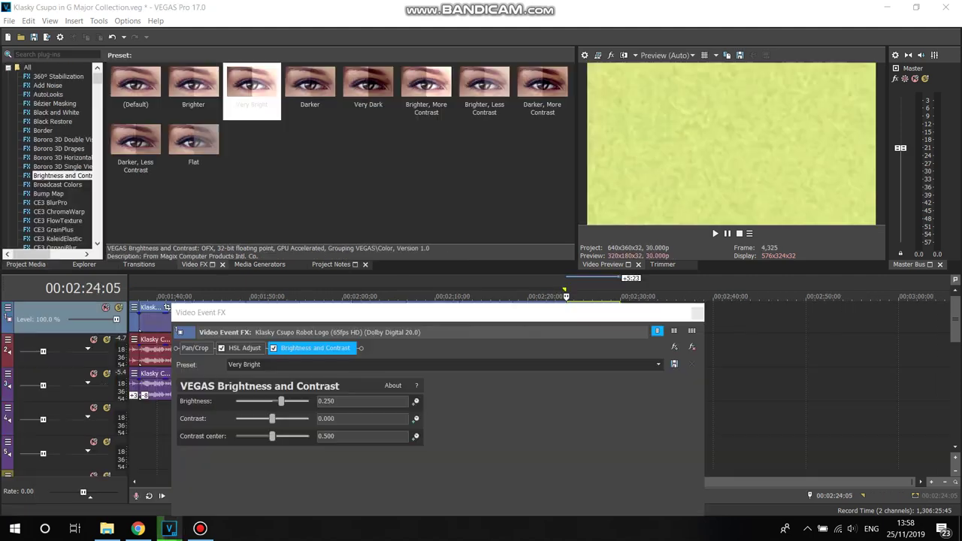
click(696, 312)
Step: Set the last audio event's time stretch to Classic, A17. Drums, unpitched (minimum echo), with a pitch change of 16
right_click(601, 351)
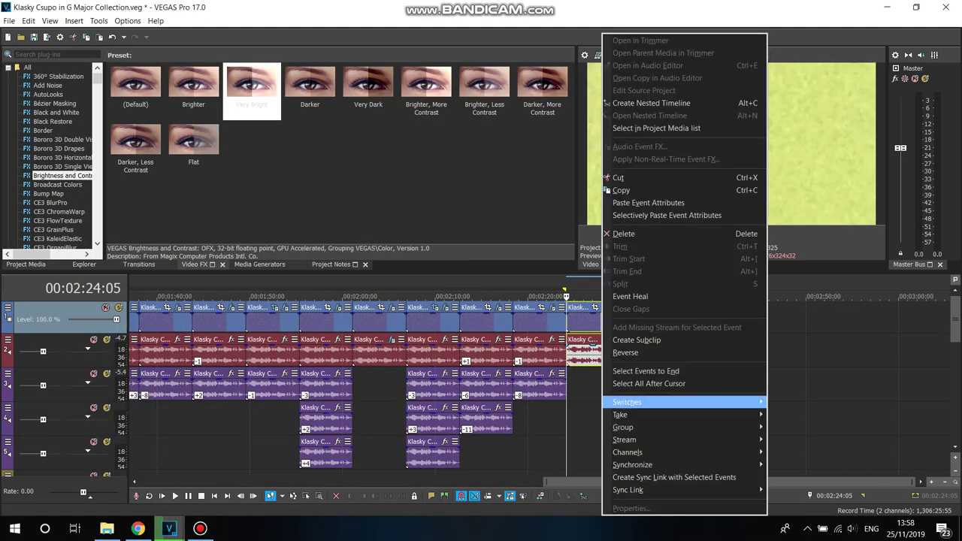
click(575, 351)
right_click(576, 351)
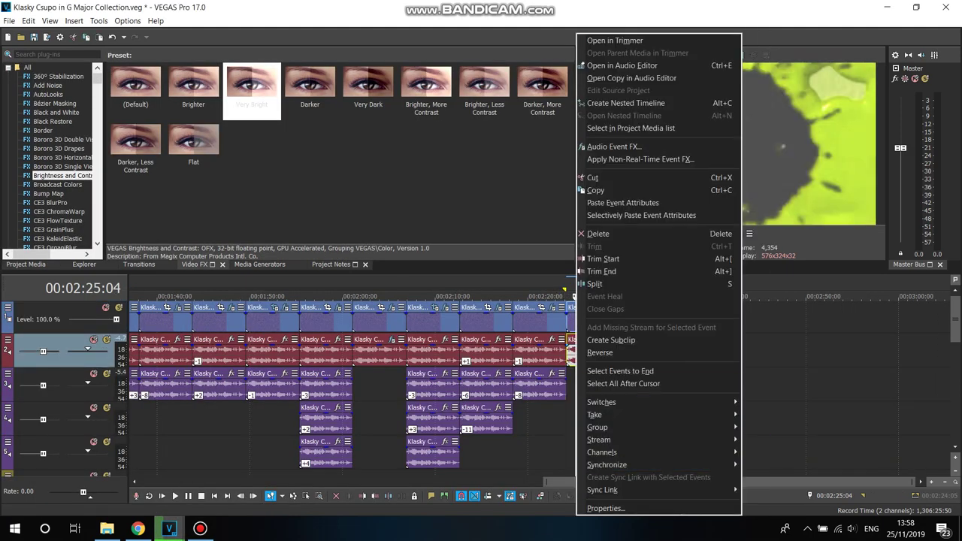
click(606, 508)
click(515, 216)
click(516, 242)
click(516, 233)
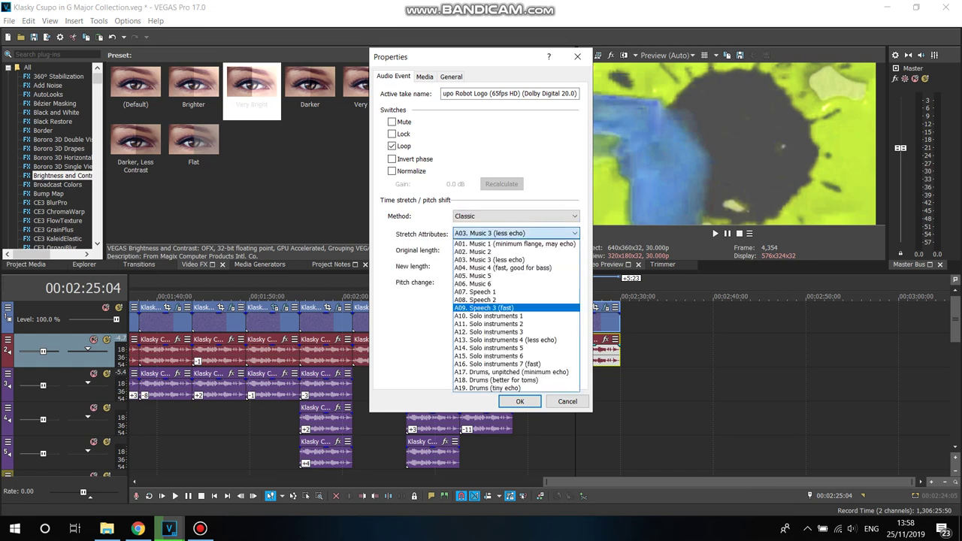
click(516, 372)
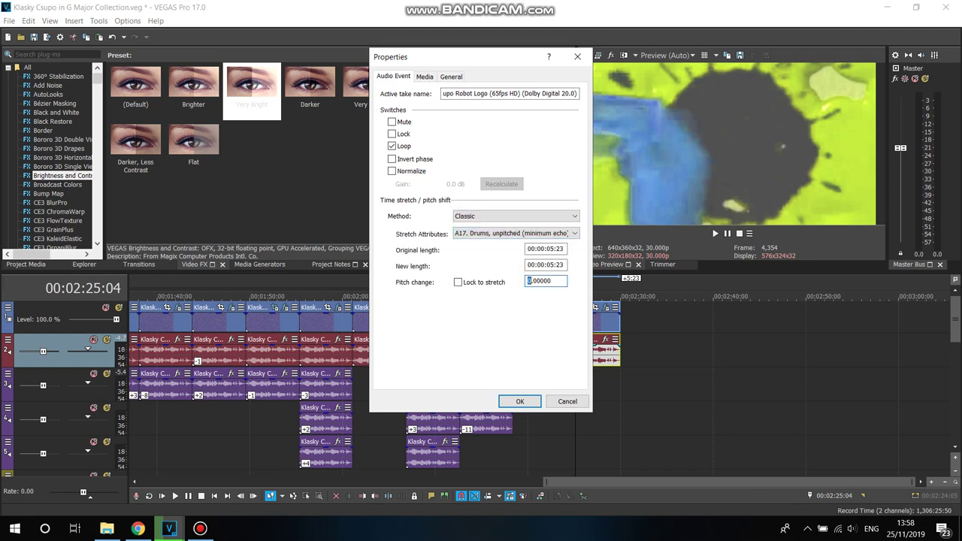
key(Return)
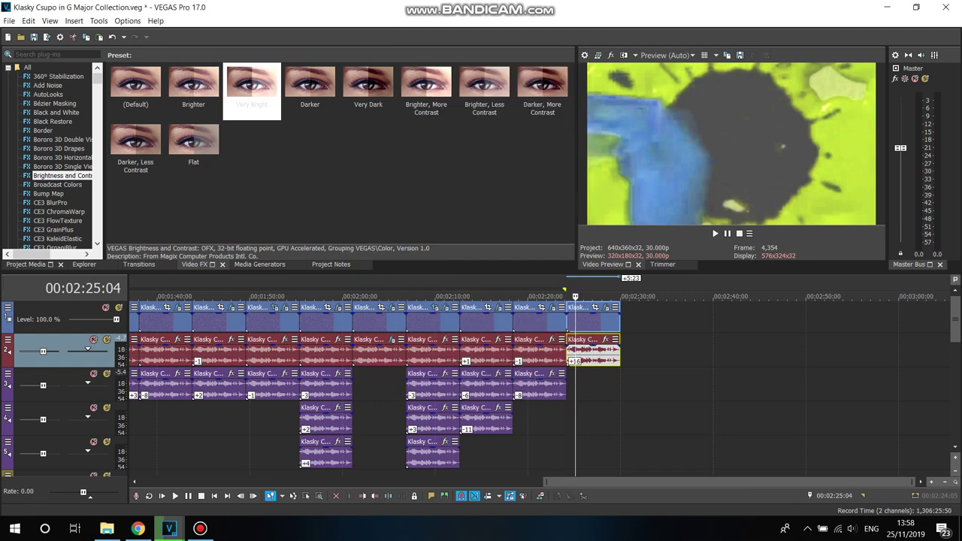
Step: Place another copy of the logo clip directly after the last timeline event and browse the video effects list
click(26, 264)
drag(120, 87, 623, 320)
click(624, 320)
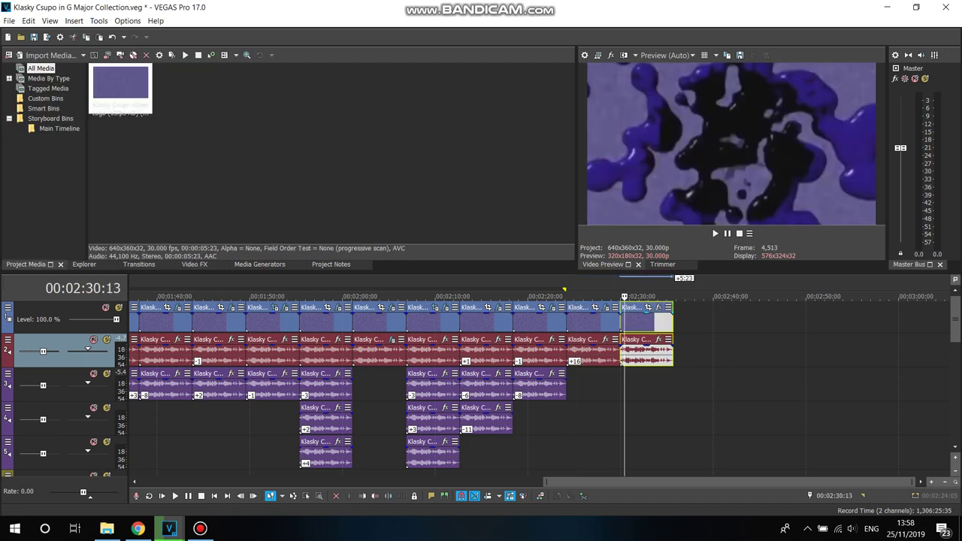
click(194, 264)
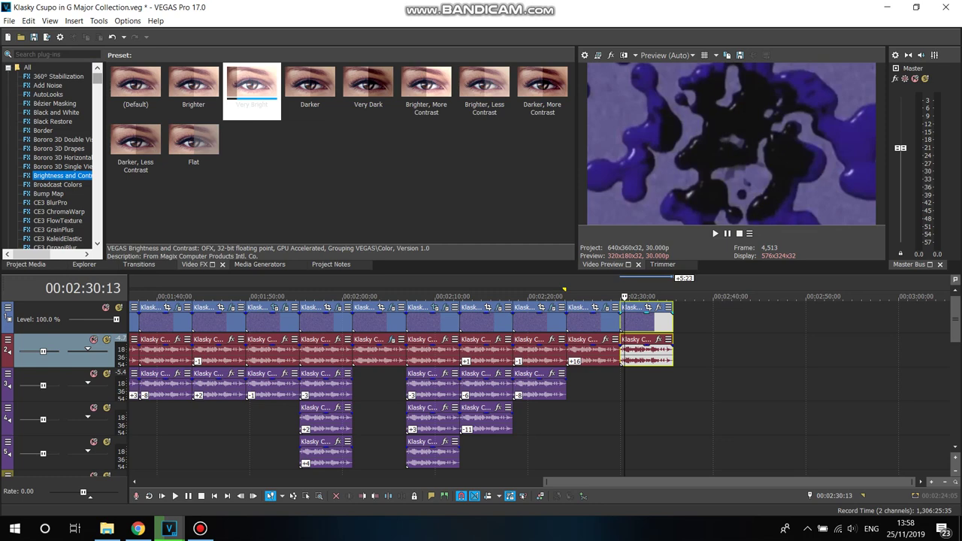
scroll(52, 158, down, 10)
scroll(52, 158, down, 7)
Step: Switch to Chrome, search YouTube for "g major collection klasky csupo" and open the 121-video playlist Klasky Csupo in G-Major Collection
click(138, 528)
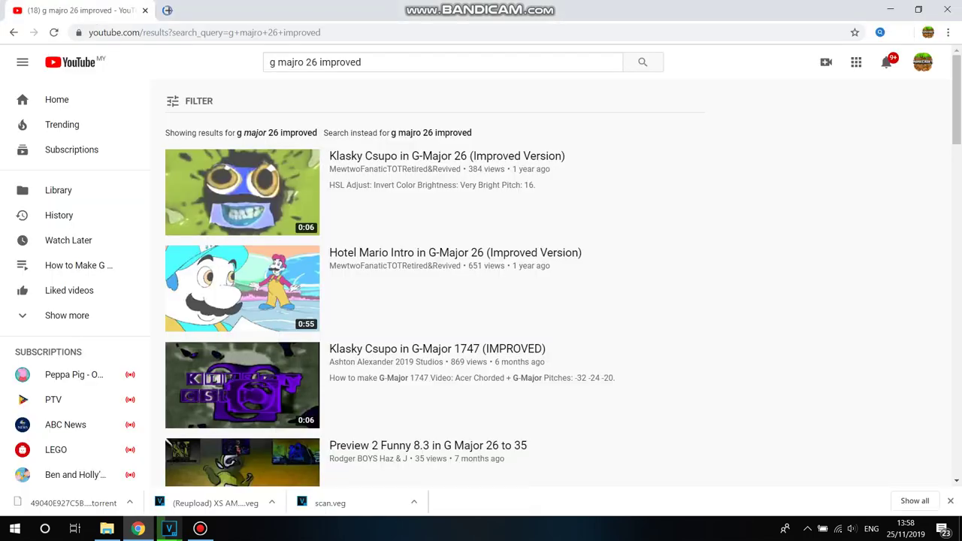
click(361, 62)
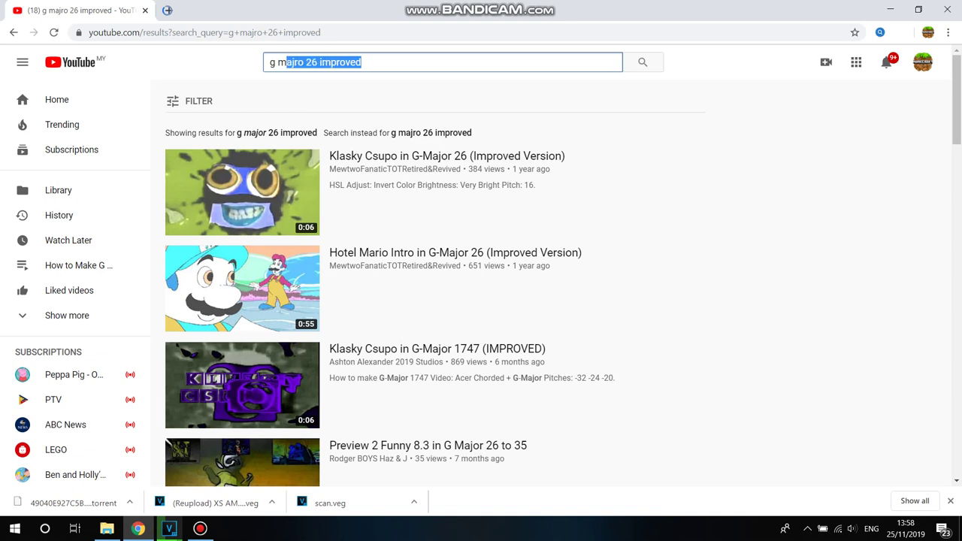
key(BackSpace)
text(g ma)
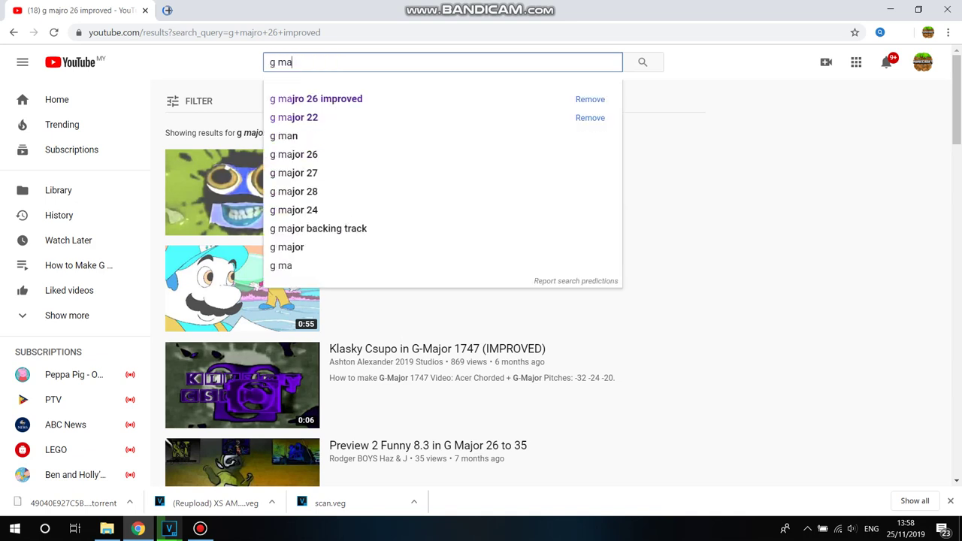
text(jor collection klasky csupo)
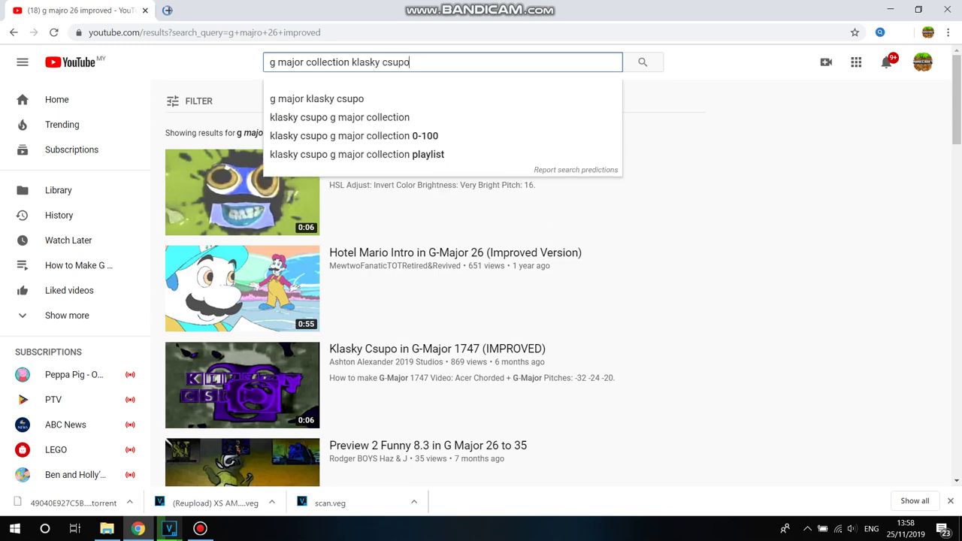
key(Return)
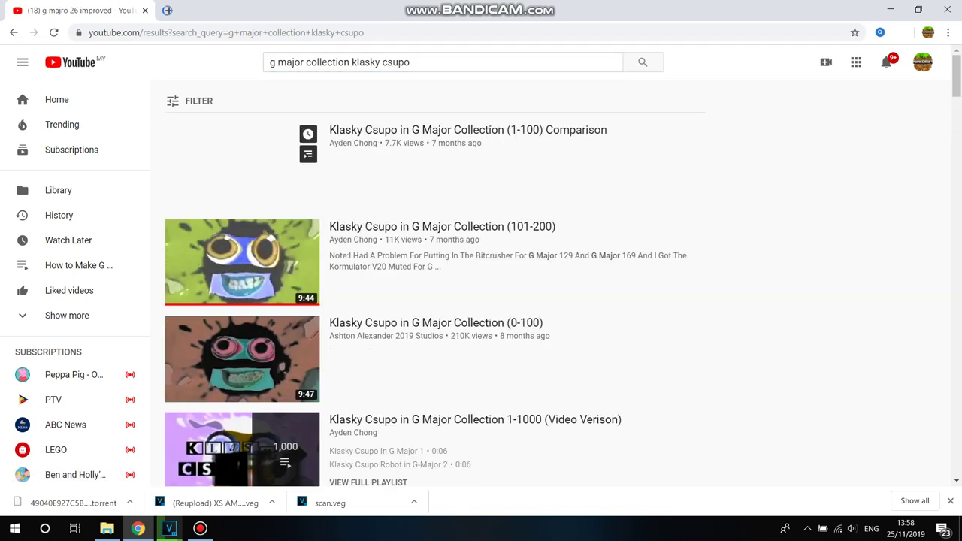
scroll(481, 283, down, 5)
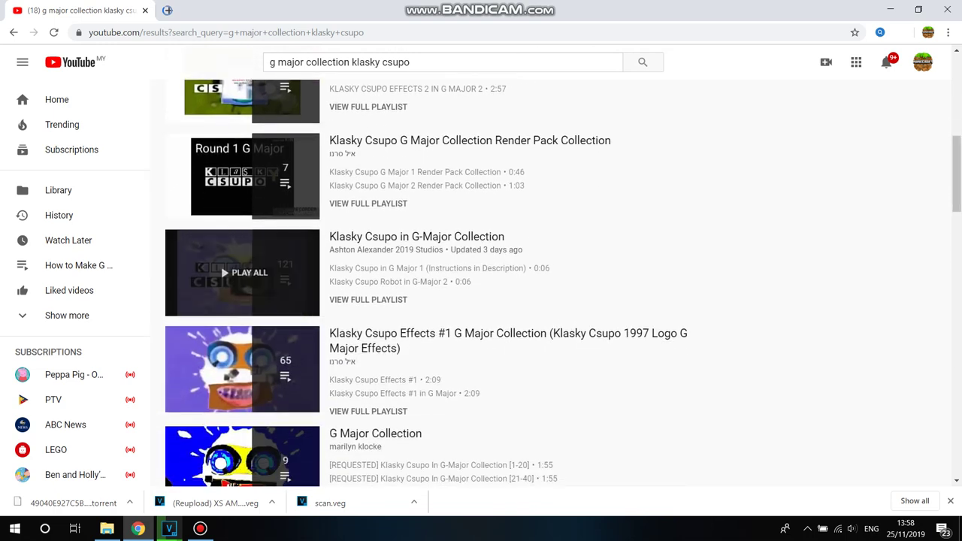
click(242, 275)
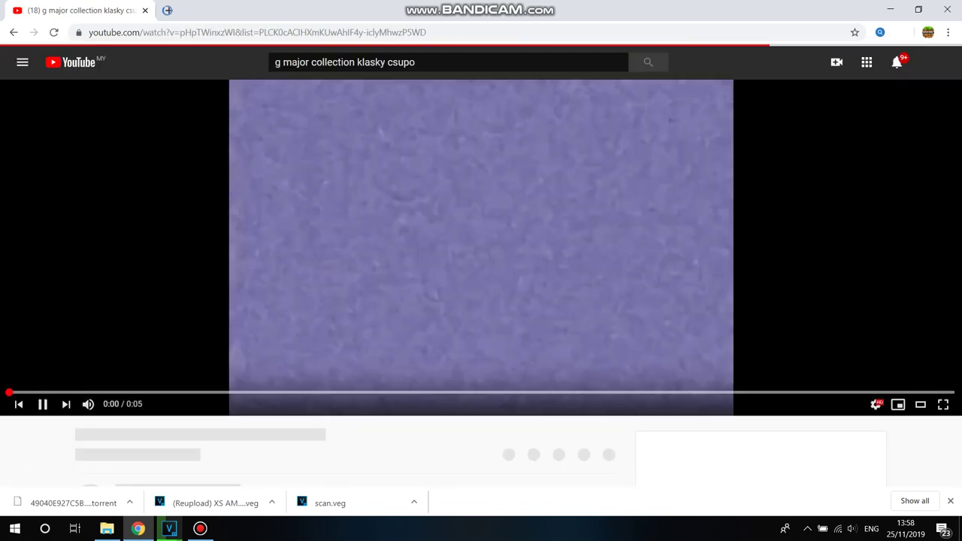
Step: Look through the video entries of the Klasky Csupo in G-Major Collection playlist
scroll(481, 225, down, 3)
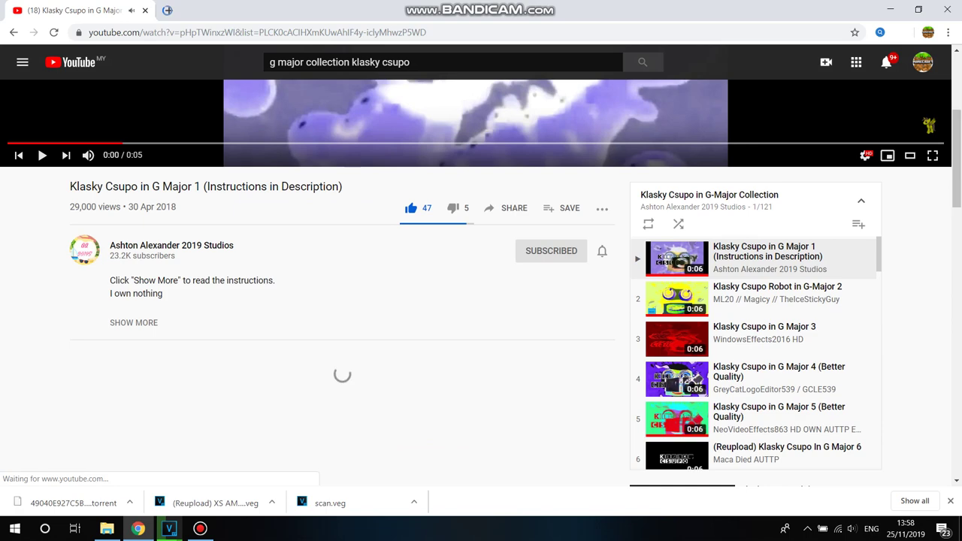
scroll(751, 353, down, 10)
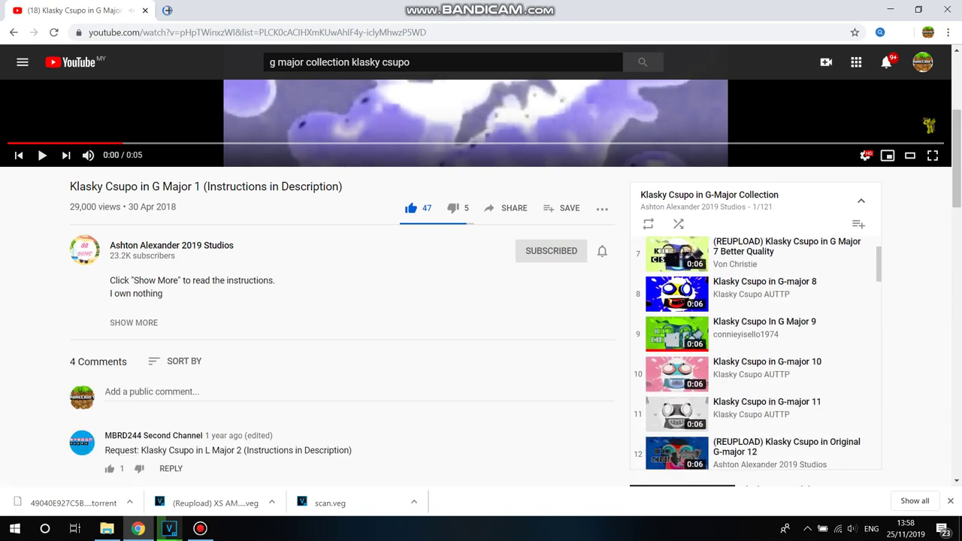
scroll(752, 354, down, 20)
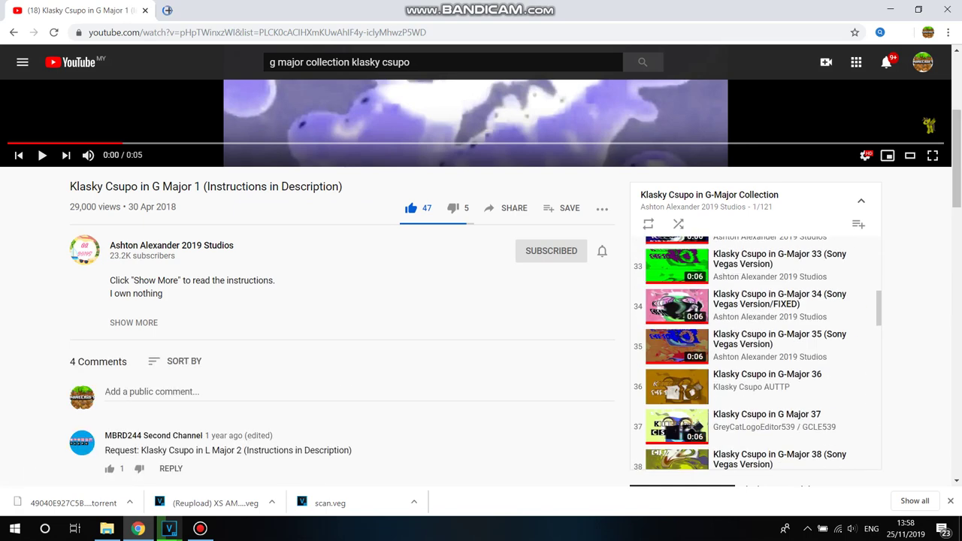
scroll(752, 353, down, 8)
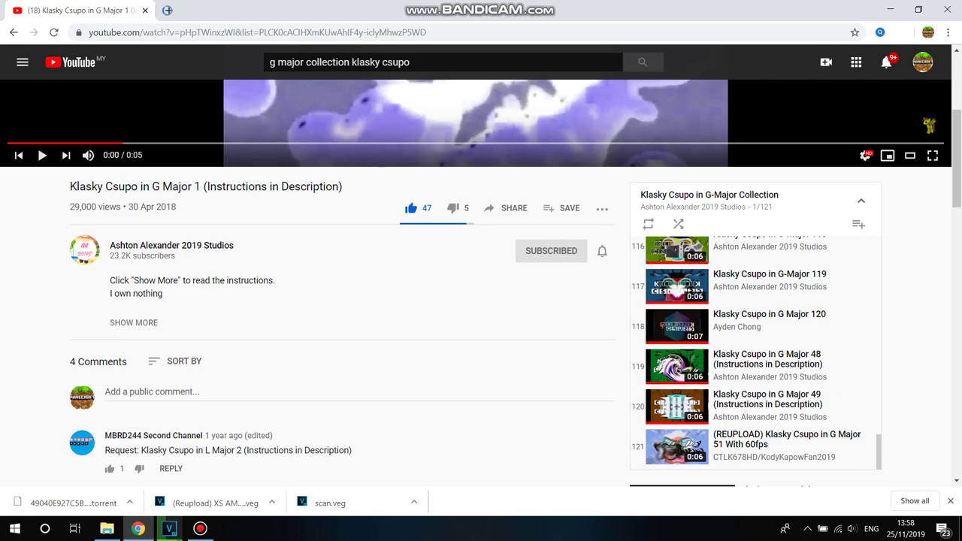
scroll(752, 353, up, 20)
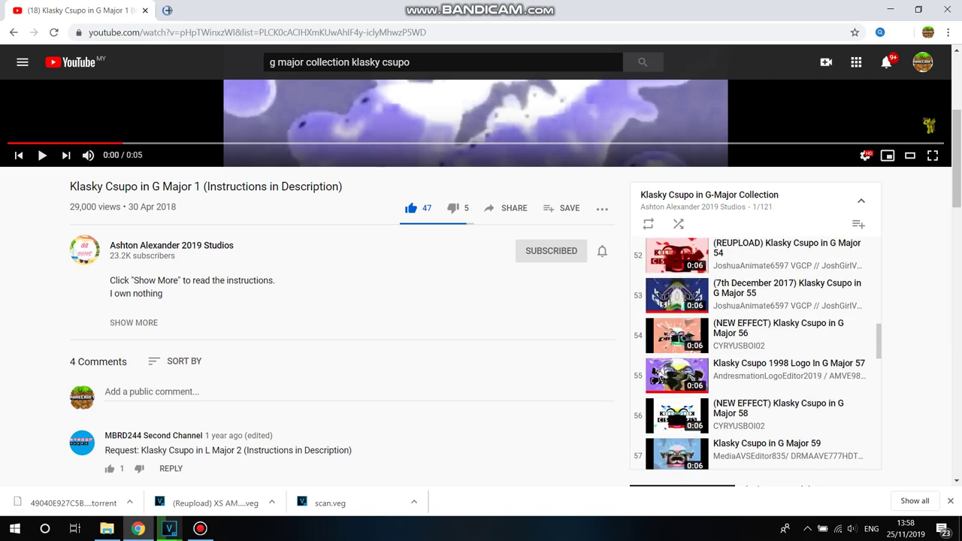
scroll(751, 353, up, 4)
scroll(752, 353, down, 20)
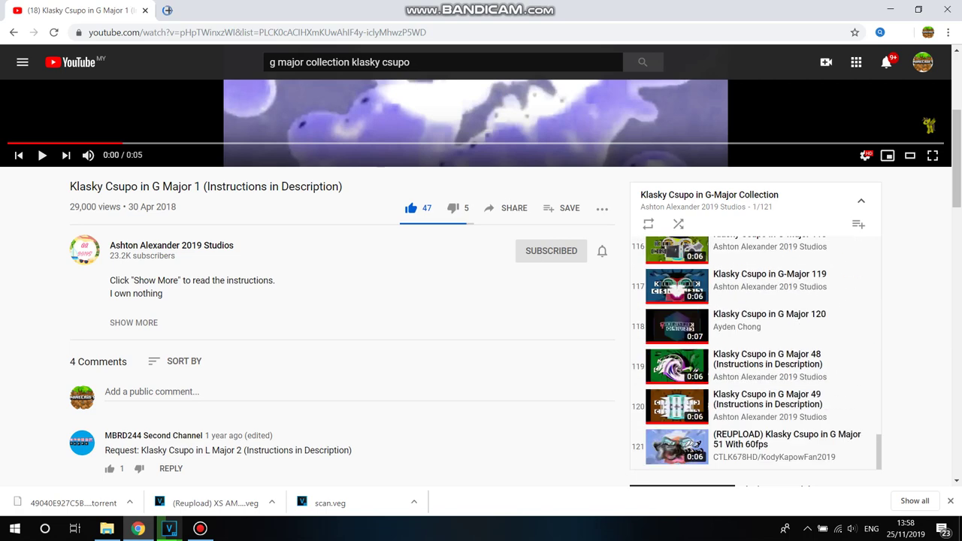
scroll(752, 353, up, 20)
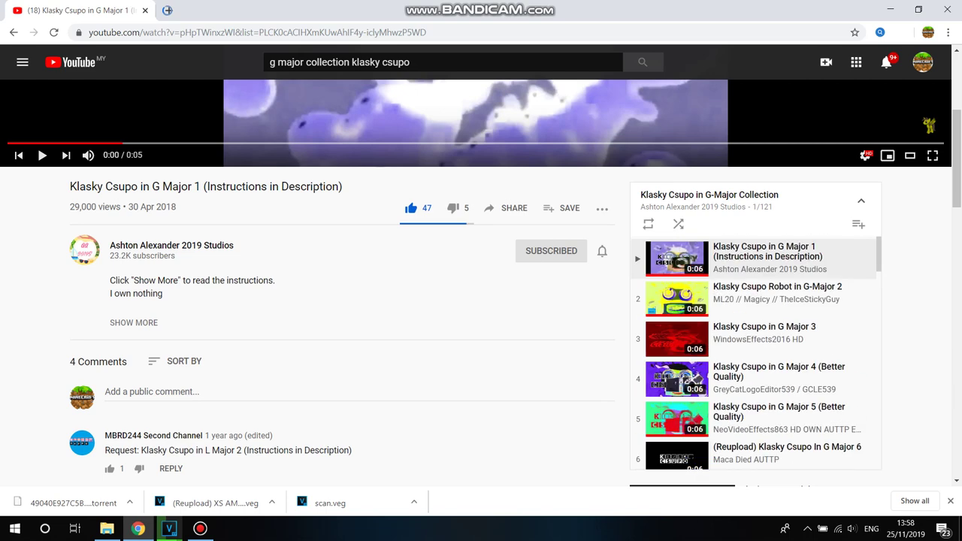
Step: Open the (REUPLOAD) Klasky Csupo in G Major 27 video from the playlist and pause it
scroll(751, 353, down, 10)
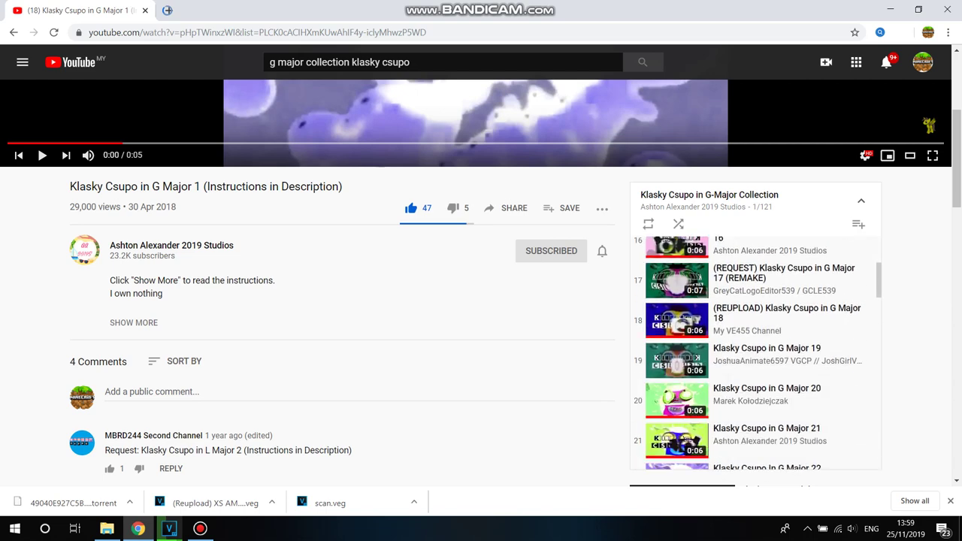
scroll(752, 353, down, 4)
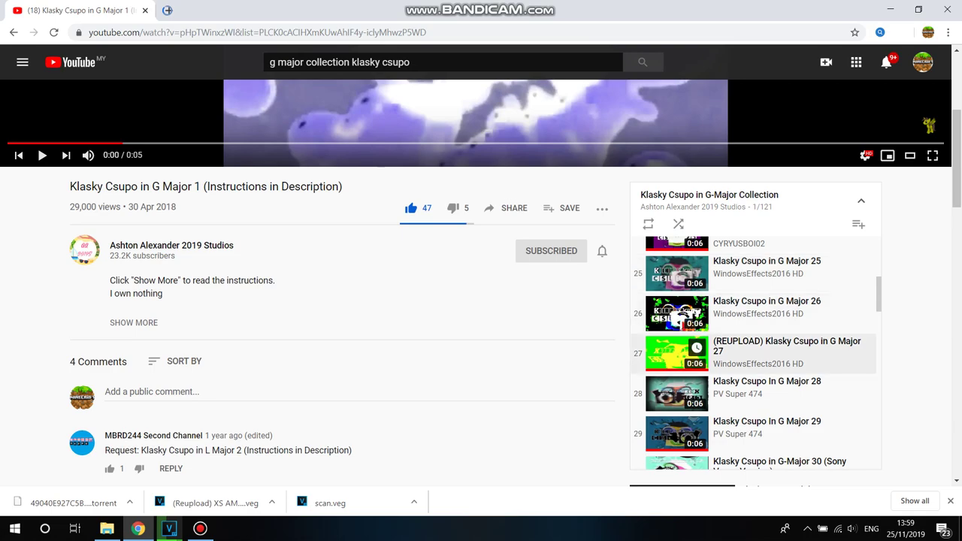
click(751, 353)
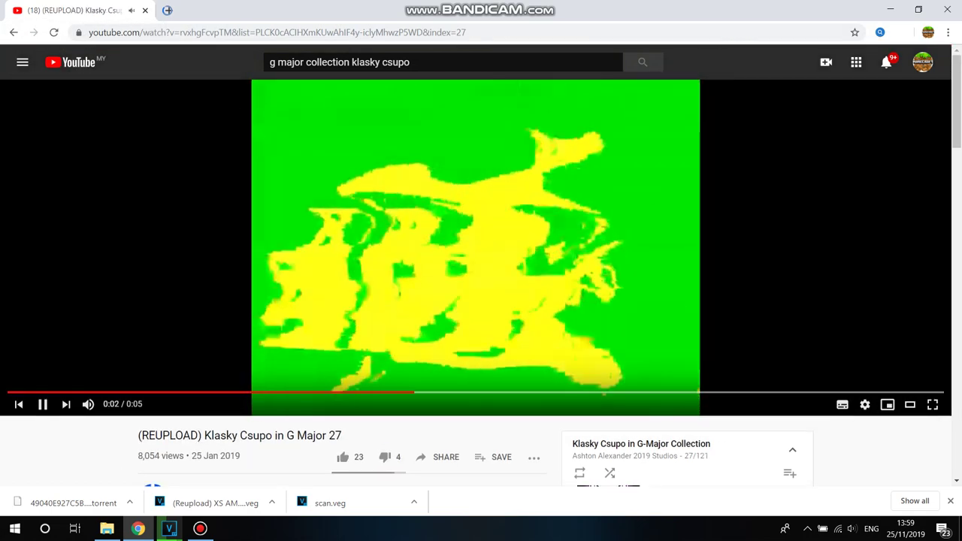
key(k)
Step: Search YouTube for "g major 27 sony vegas" and open the video How To Make G-Major 27 On Sony Vegas Pro
click(411, 62)
key(ctrl+a)
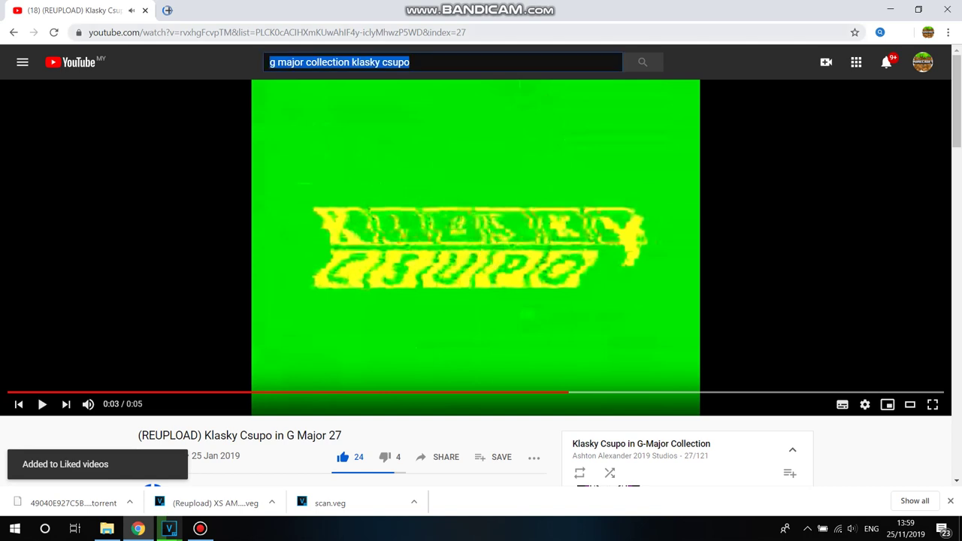
text(g  major 27 )
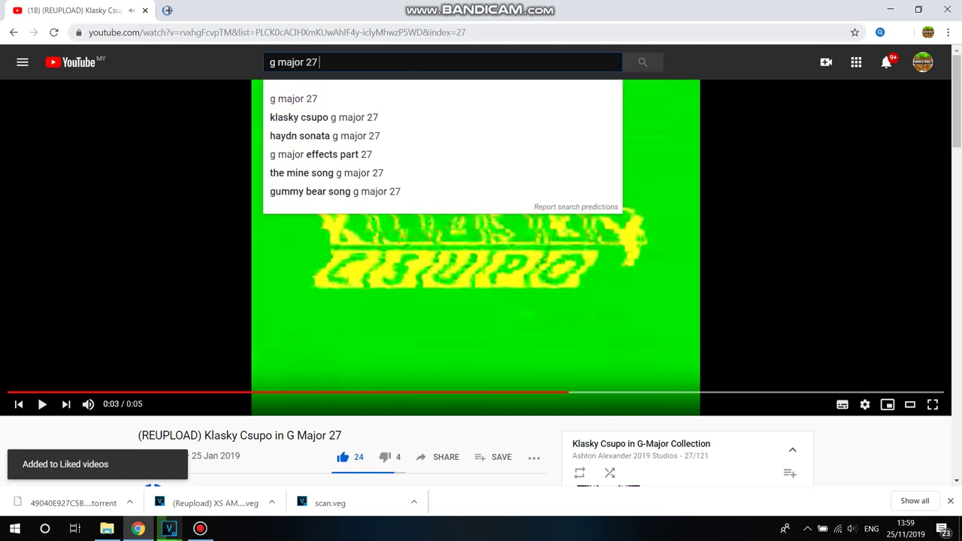
text(sony vegas)
key(Return)
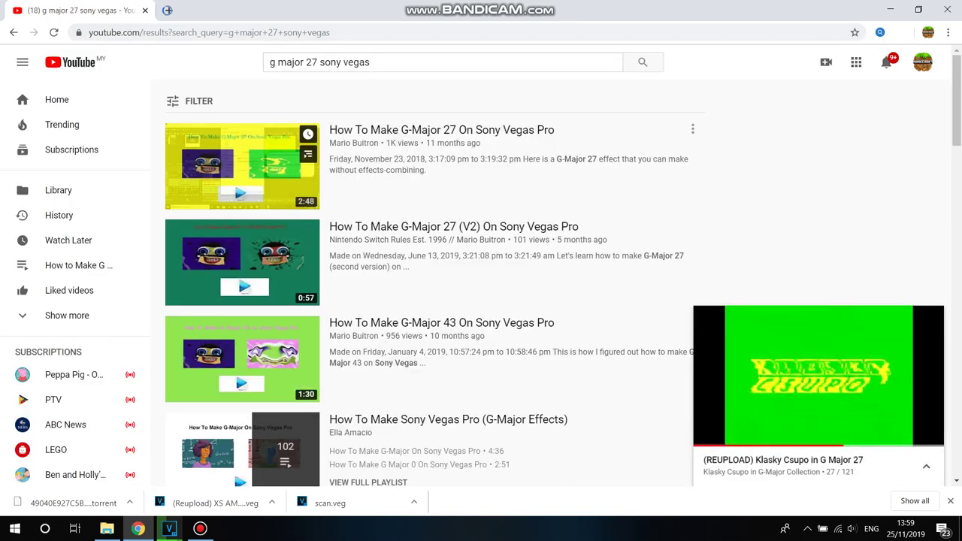
click(242, 166)
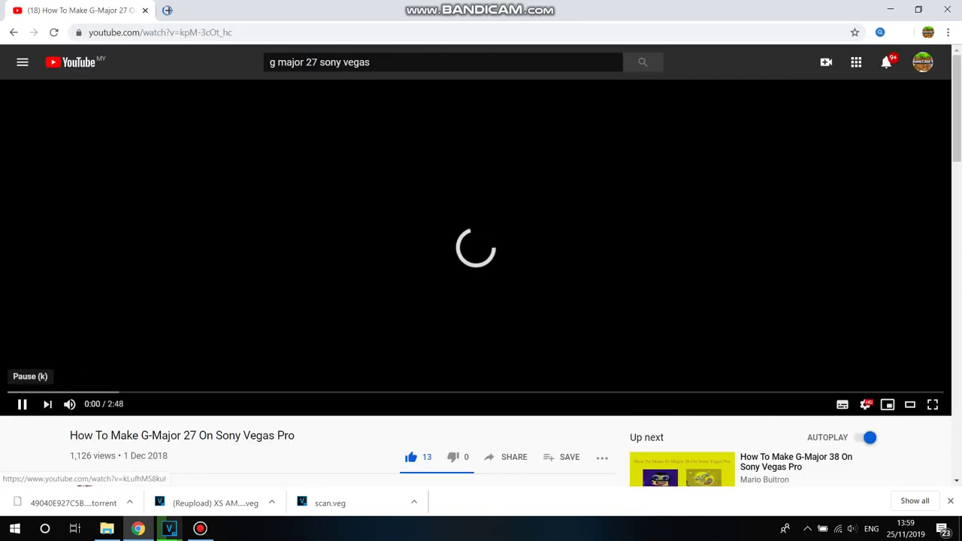
Step: Expand the video's description and its first comment, and read the pitch values listed in the comments
scroll(476, 283, down, 1)
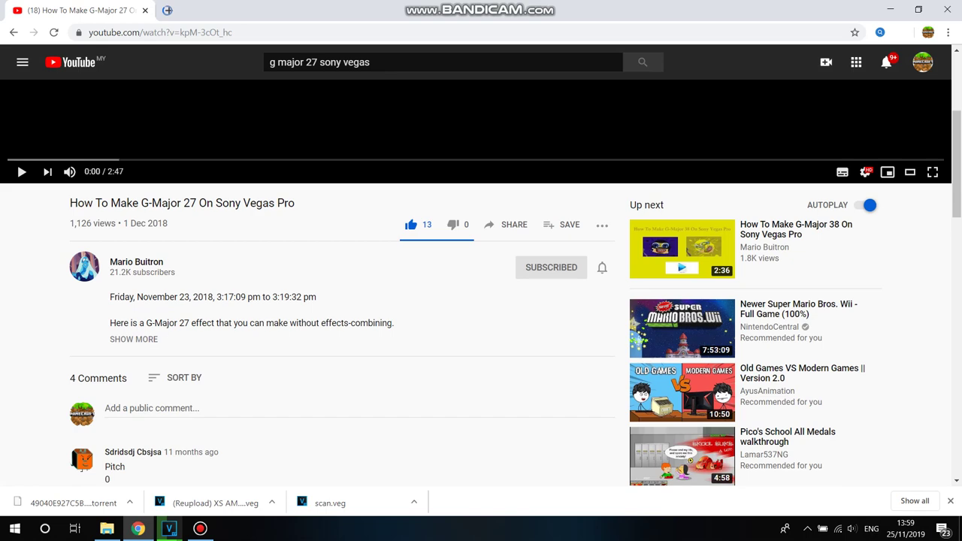
click(133, 339)
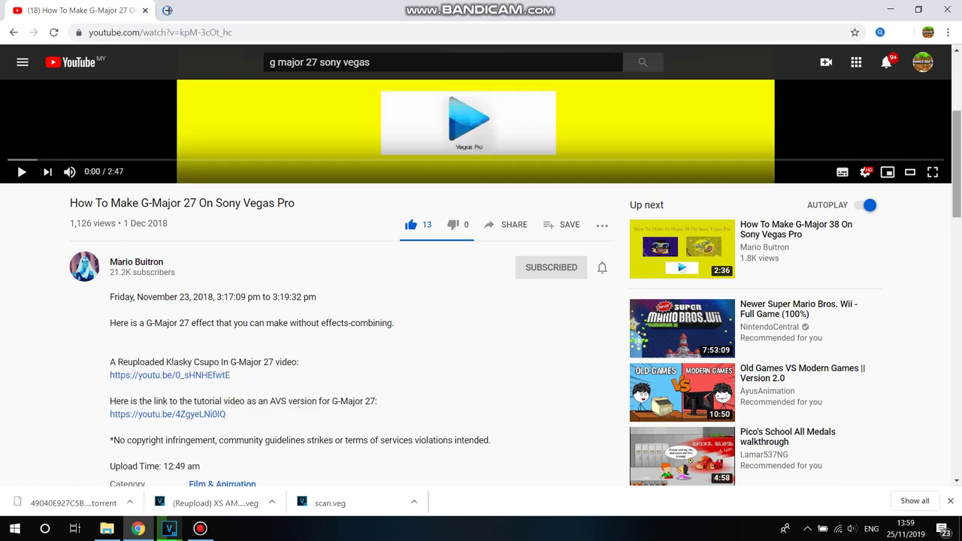
scroll(481, 282, down, 4)
click(126, 385)
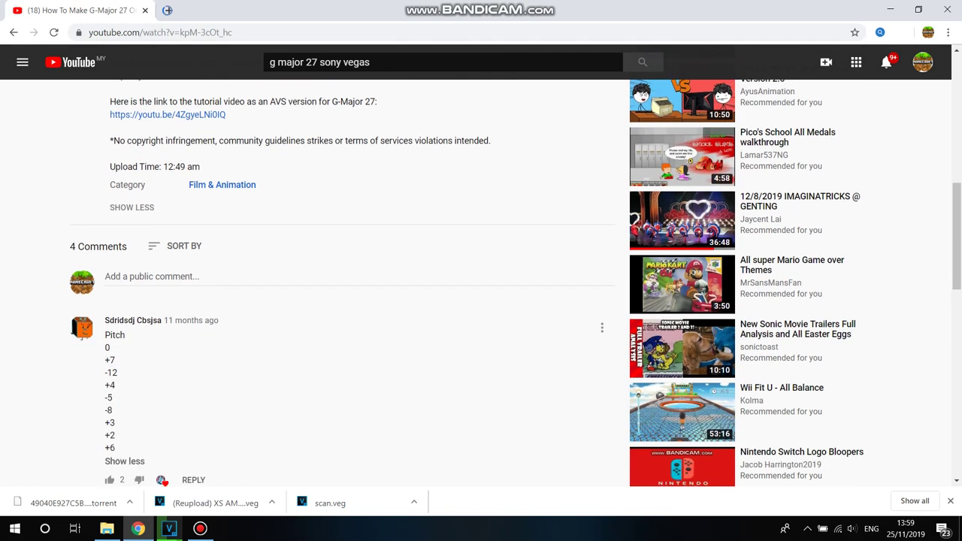
scroll(481, 283, down, 2)
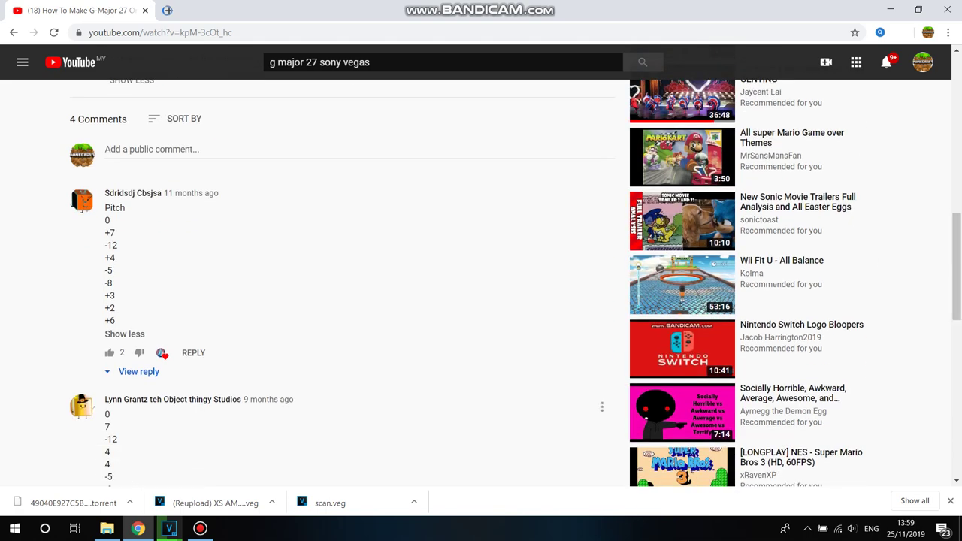
scroll(466, 282, down, 1)
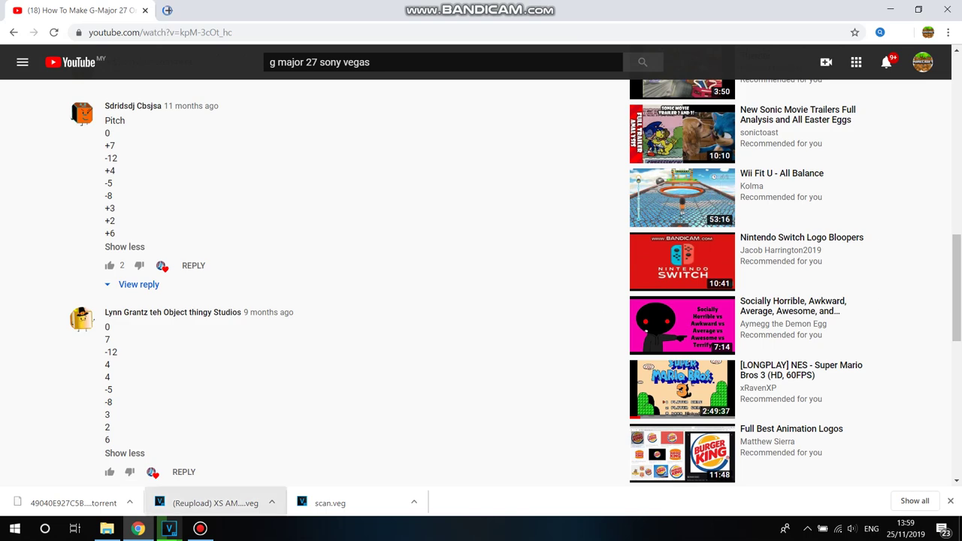
Step: Switch to the Klasky Csupo in G Major Collection project in VEGAS Pro and place only the logo clip's audio on track 3 under the last event
mouse_move(170, 528)
click(101, 470)
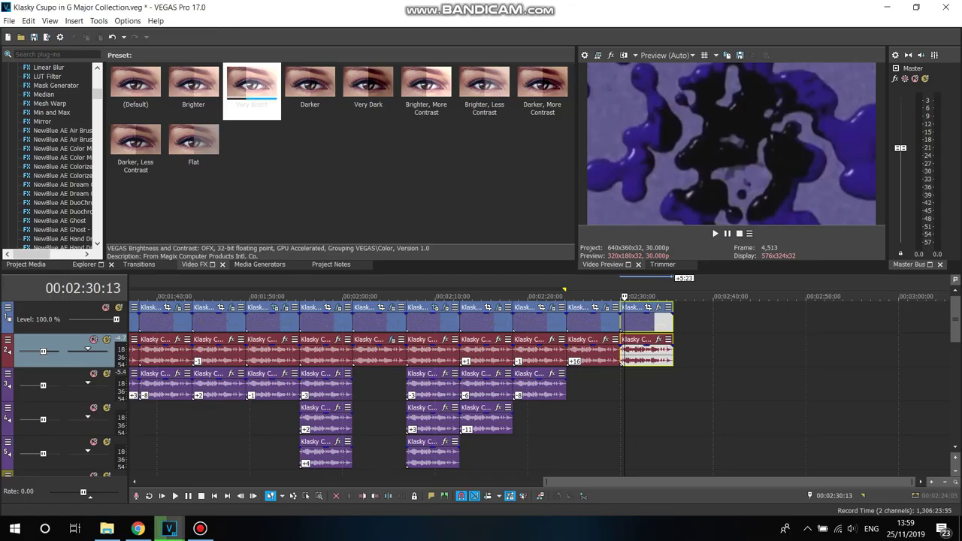
click(27, 264)
drag(121, 88, 620, 383)
right_click(607, 378)
click(647, 278)
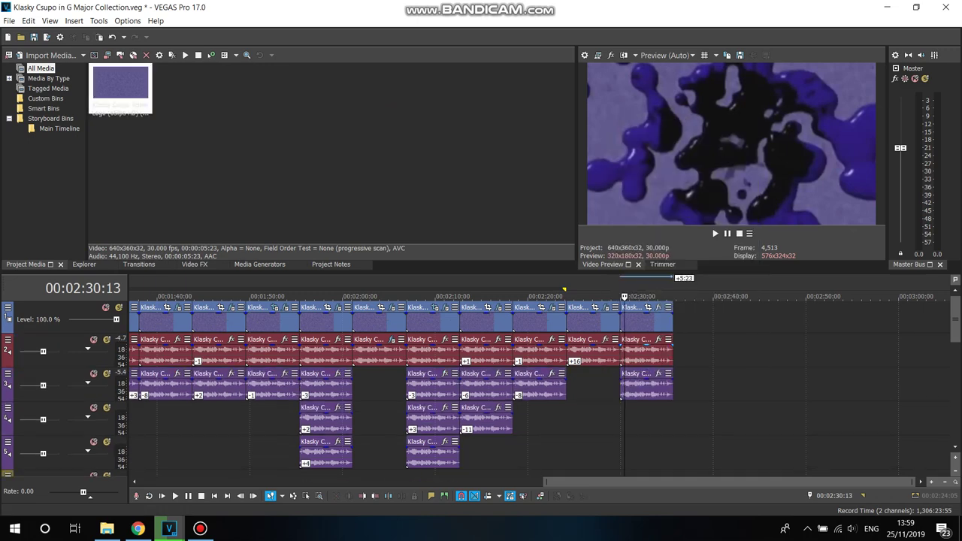
Step: Set the new track 3 audio event's time stretch to Classic, A17. Drums, unpitched (minimum echo), with a pitch change of 7
right_click(650, 385)
click(679, 508)
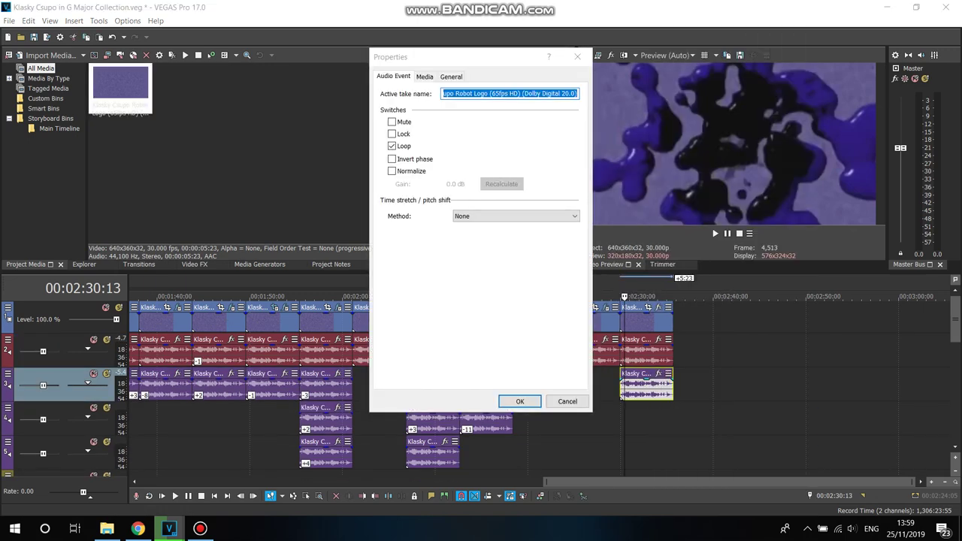
click(516, 215)
click(515, 242)
click(515, 233)
click(516, 373)
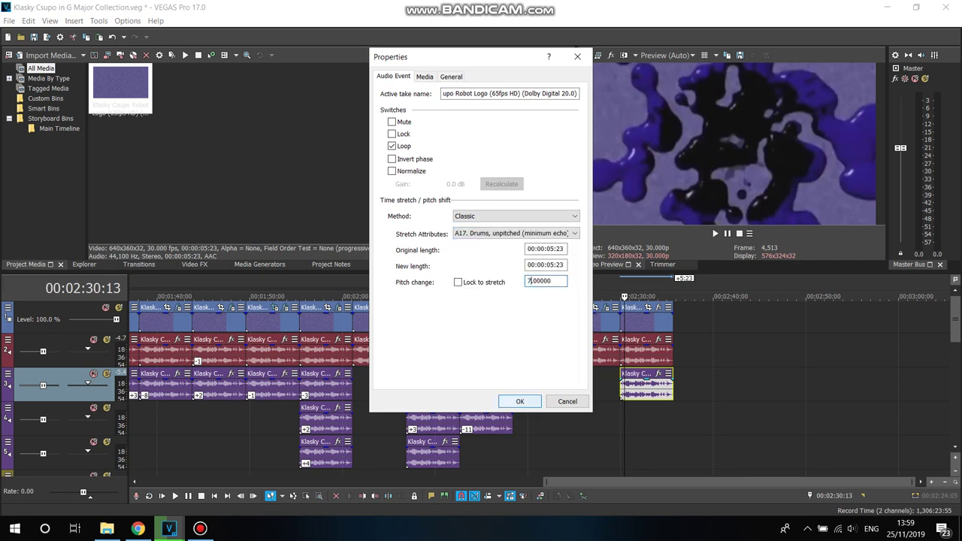
key(Return)
Step: Copy the track 3 audio event to track 4 at the same start time and set the copy's pitch change to 4
right_click(657, 384)
click(680, 190)
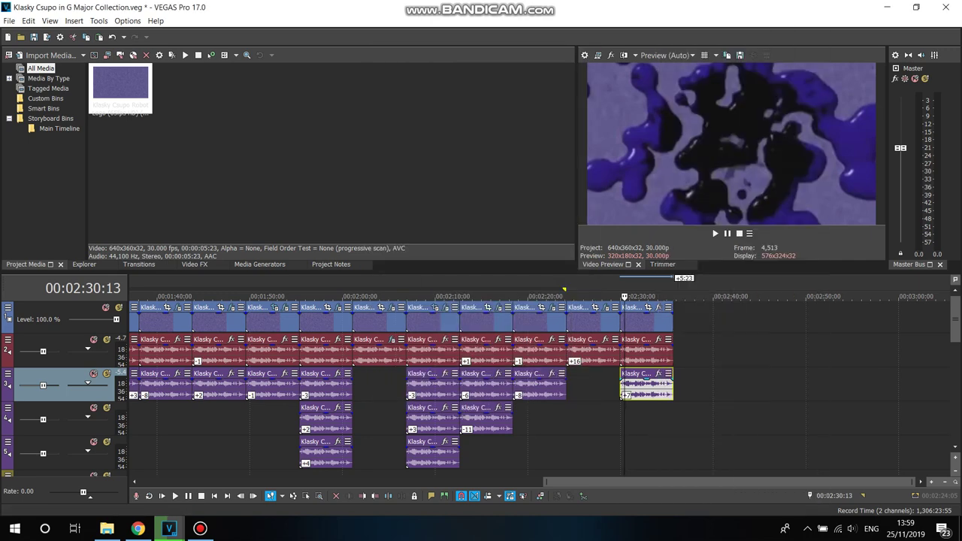
click(621, 385)
right_click(665, 418)
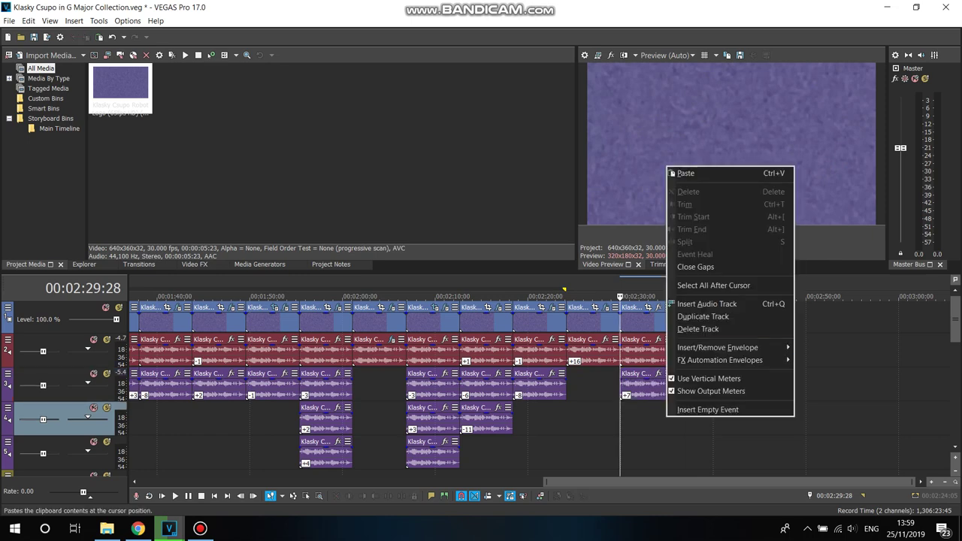
click(679, 173)
right_click(651, 418)
click(676, 511)
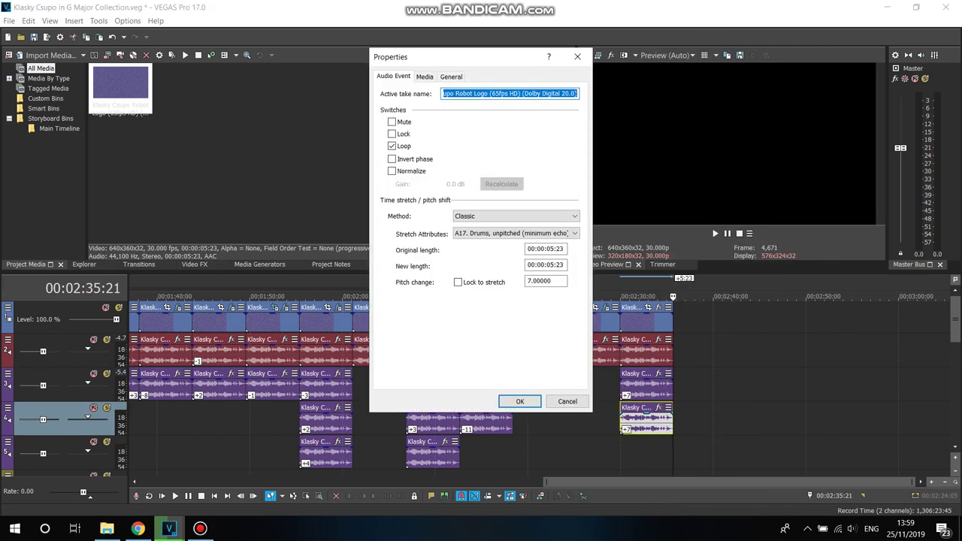
click(528, 281)
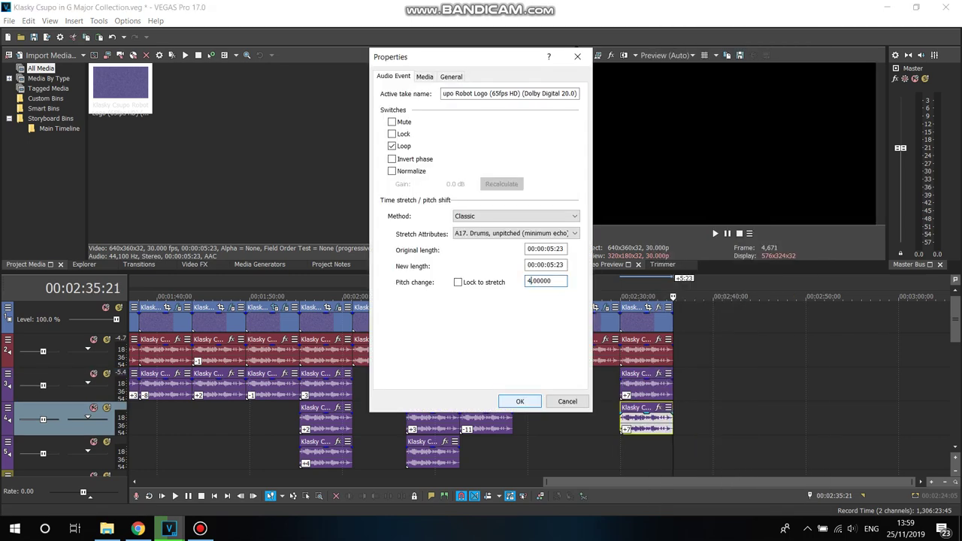
click(519, 401)
Step: Check the commented pitch list in Chrome, and in VEGAS Pro copy the track 4 audio event to track 5 at the same start time
click(138, 529)
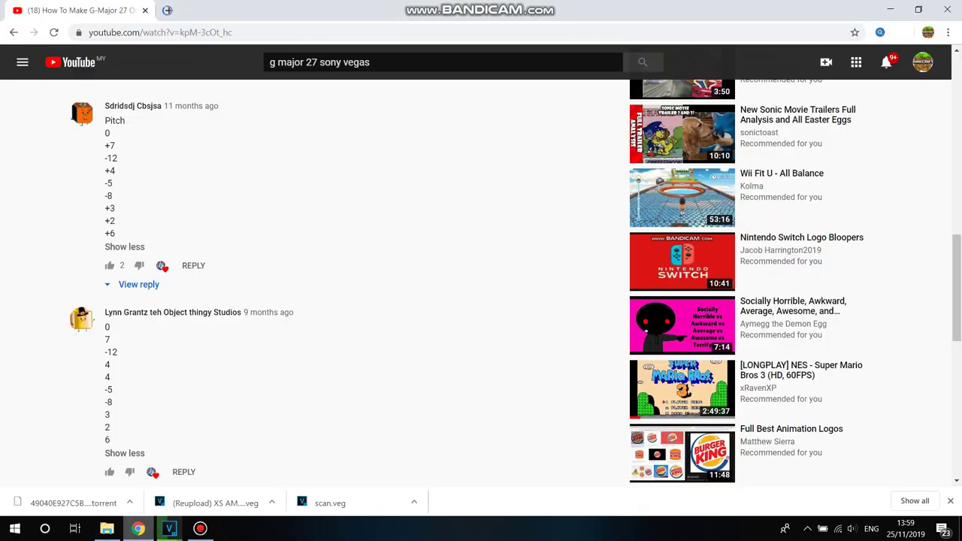
mouse_move(169, 529)
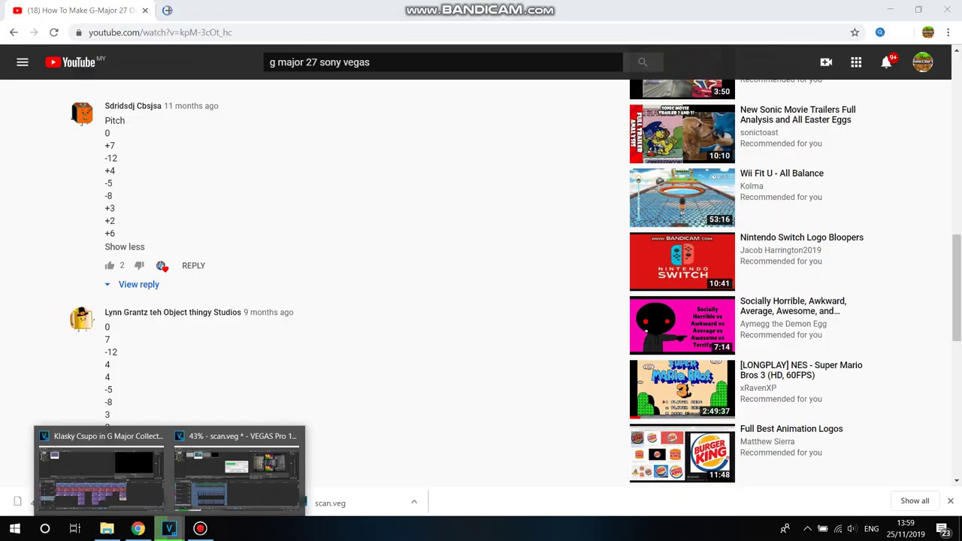
click(101, 468)
right_click(658, 418)
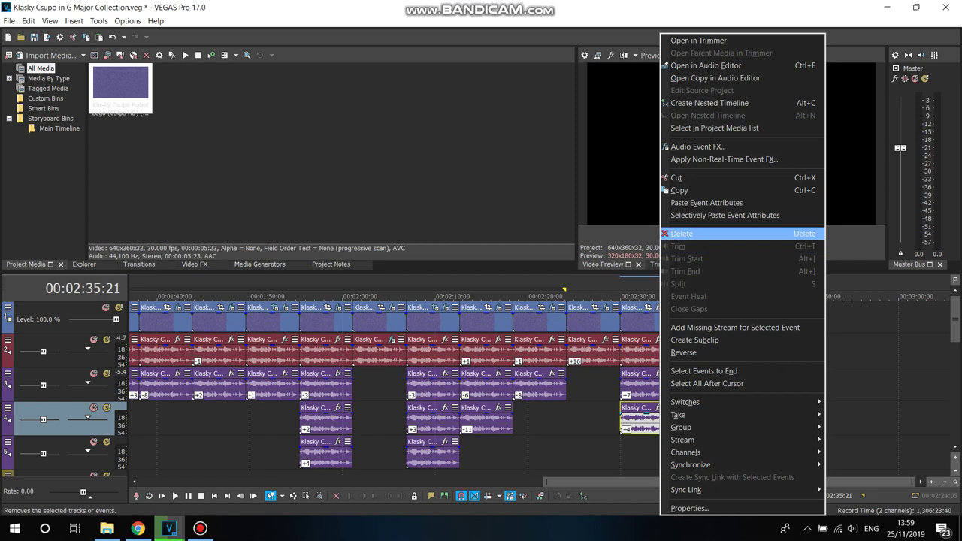
click(675, 191)
click(621, 296)
right_click(662, 451)
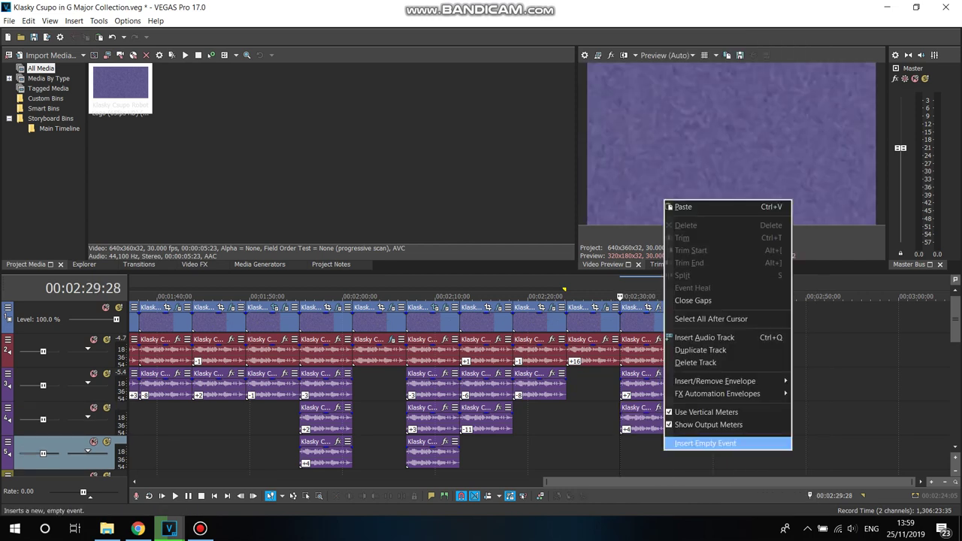
click(675, 206)
Step: Paste another copy of the audio event on track 6 at the same start time and set its pitch change to -12
scroll(540, 387, down, 2)
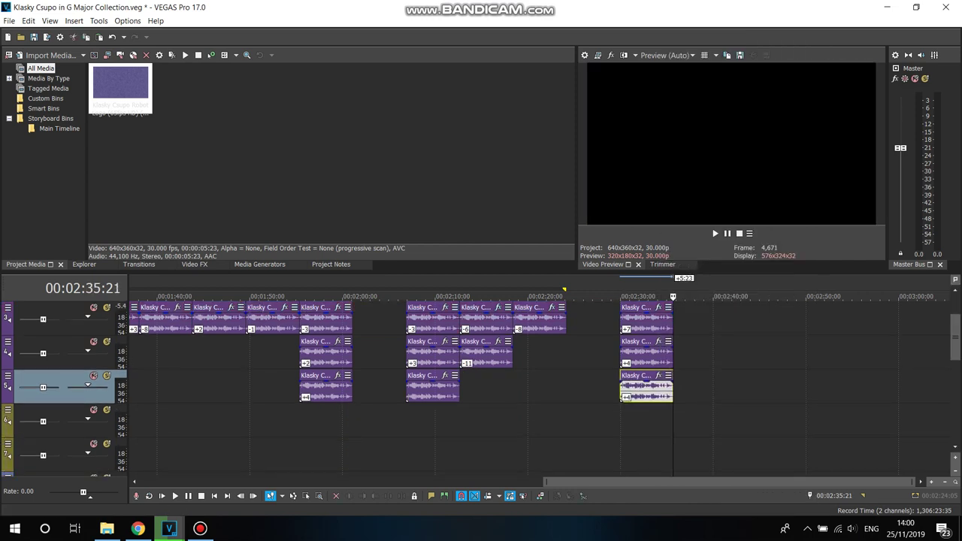
click(626, 296)
click(620, 296)
right_click(632, 417)
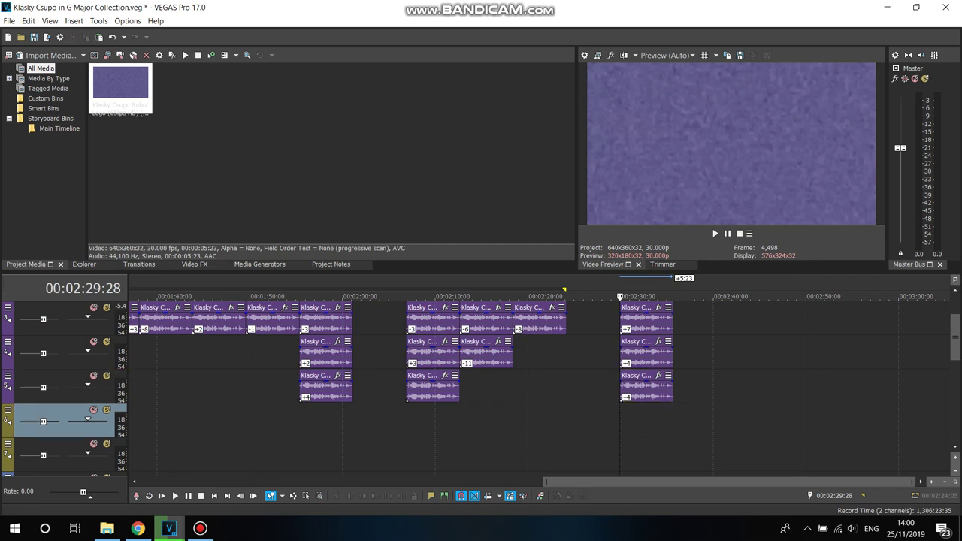
click(650, 173)
right_click(651, 421)
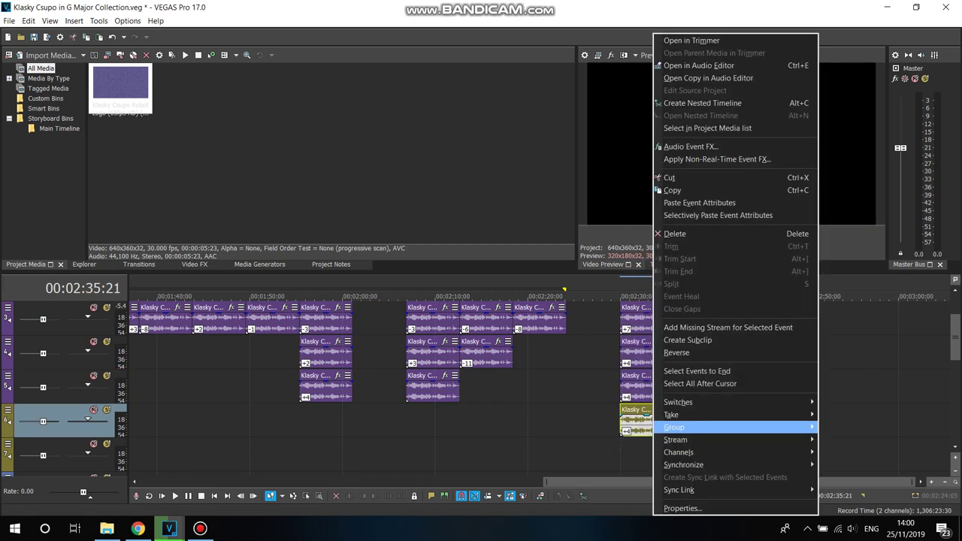
click(680, 508)
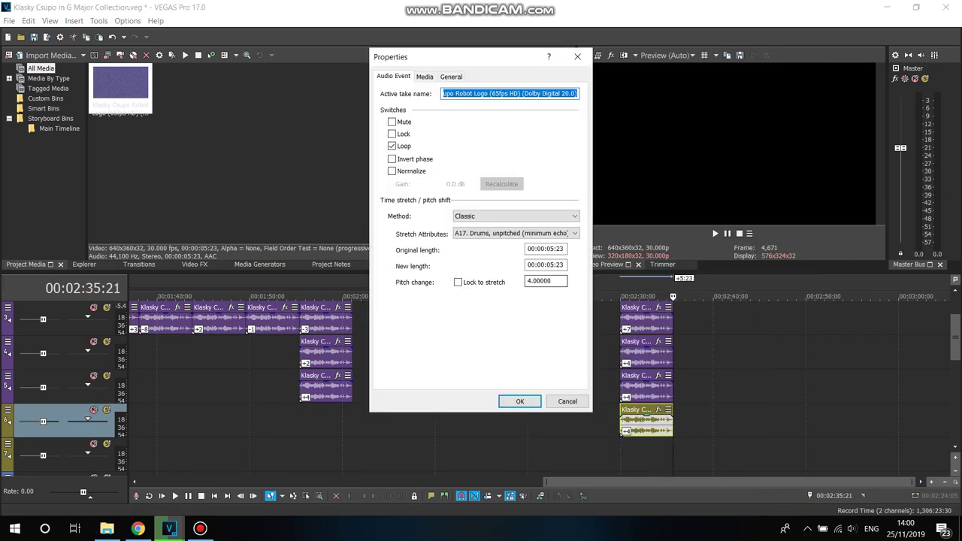
click(529, 281)
text(-12)
click(519, 401)
Step: Copy the track 6 audio event to track 7 at the same start time
right_click(659, 418)
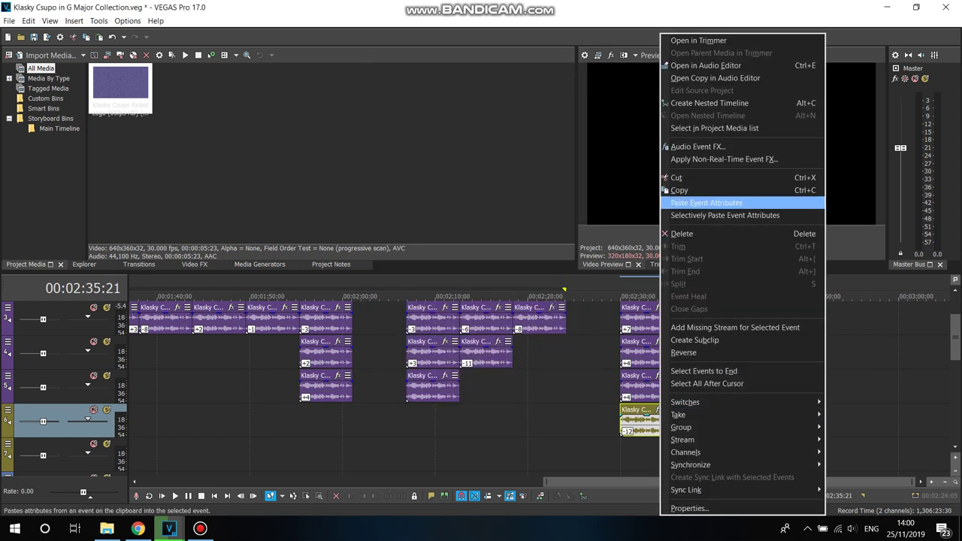
click(706, 203)
click(620, 421)
right_click(659, 455)
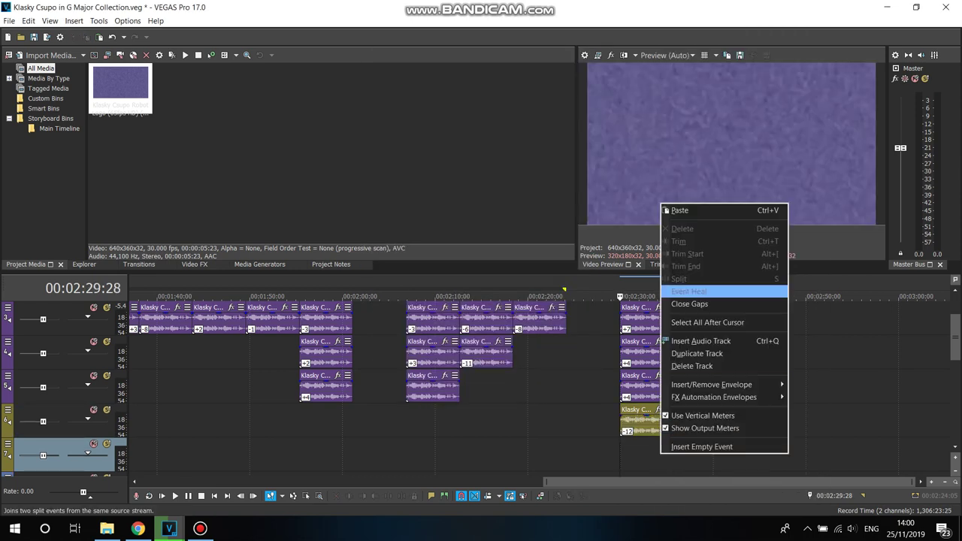
click(707, 211)
Step: Edit the pitch change of the track 7 audio event, consulting the commented pitch list in Chrome
right_click(659, 454)
click(707, 509)
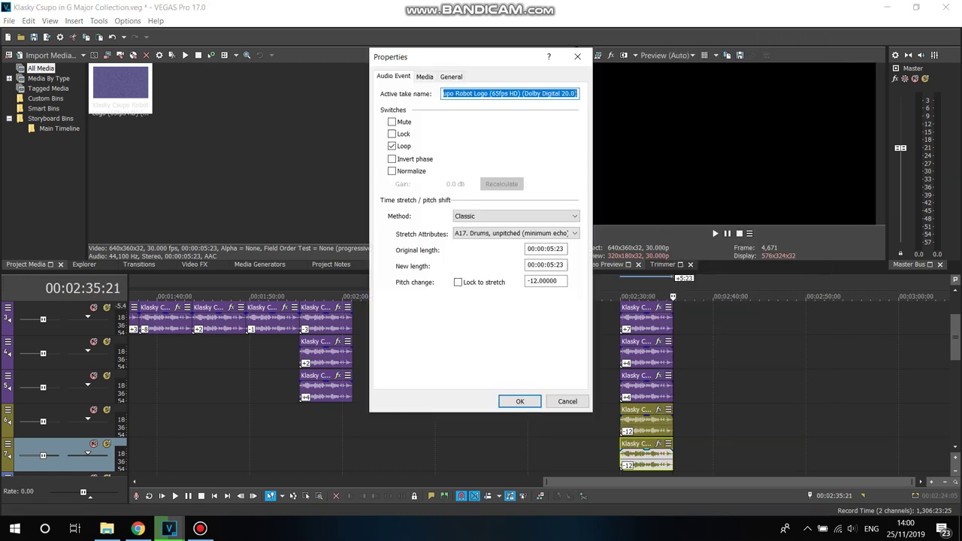
click(138, 528)
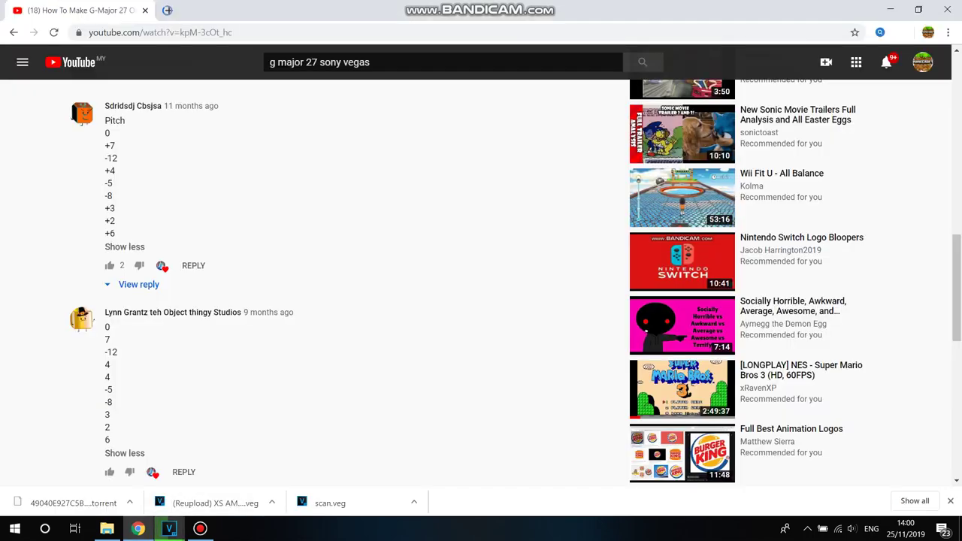
click(103, 460)
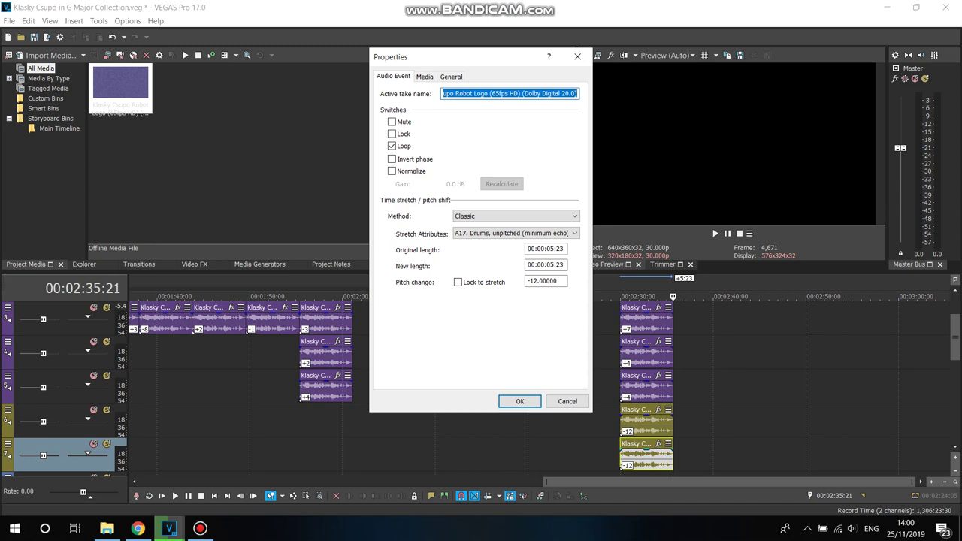
click(530, 280)
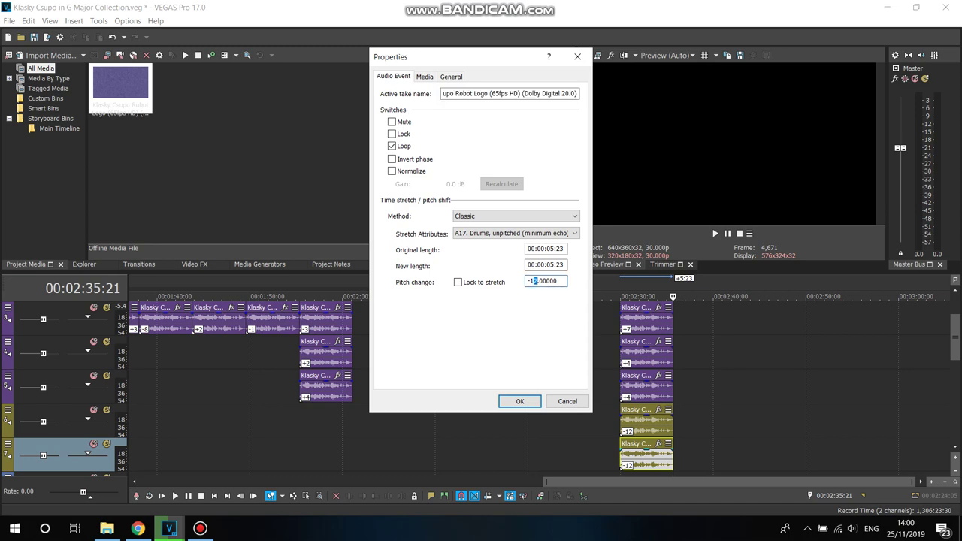
click(520, 401)
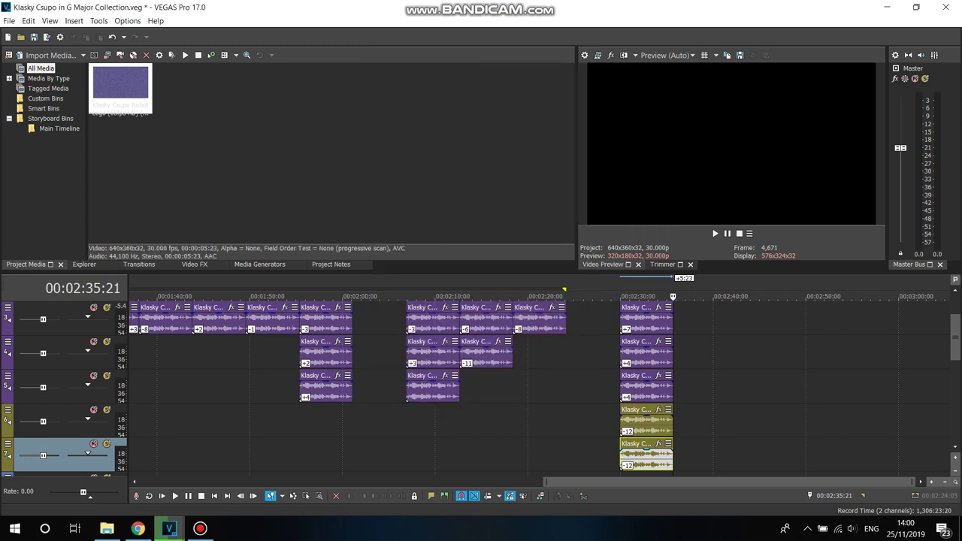
Step: Copy the track 7 audio event to track 8 at the same start time
scroll(398, 376, down, 3)
right_click(647, 354)
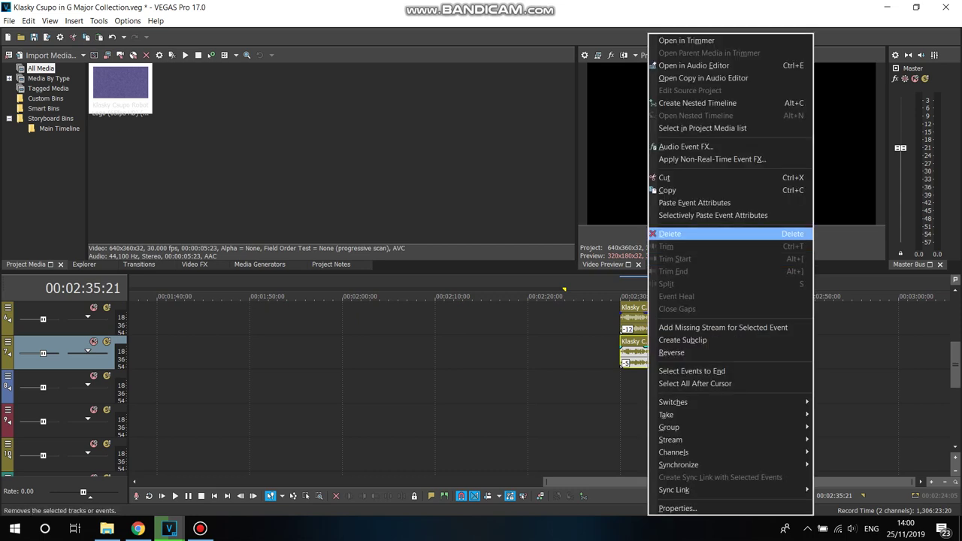
click(656, 190)
click(620, 387)
click(647, 385)
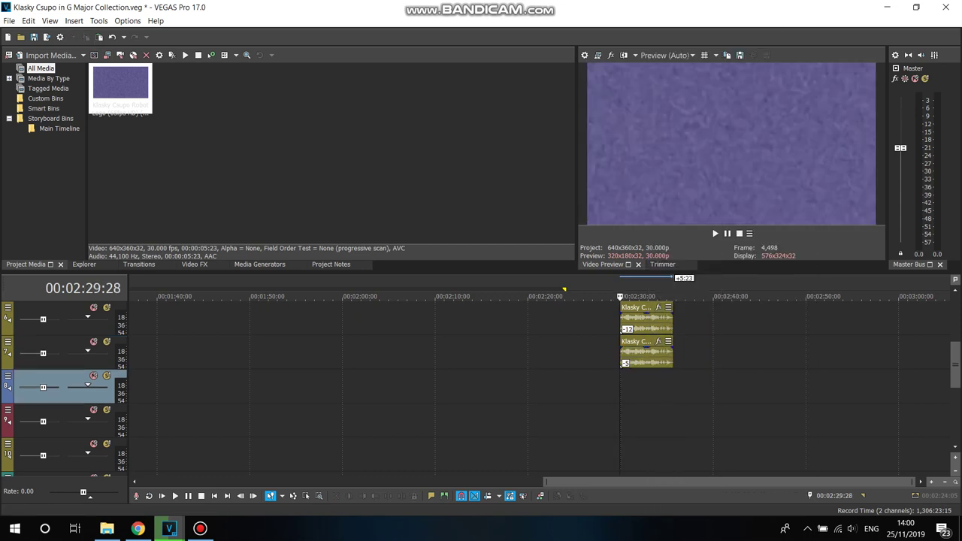
right_click(647, 385)
click(661, 140)
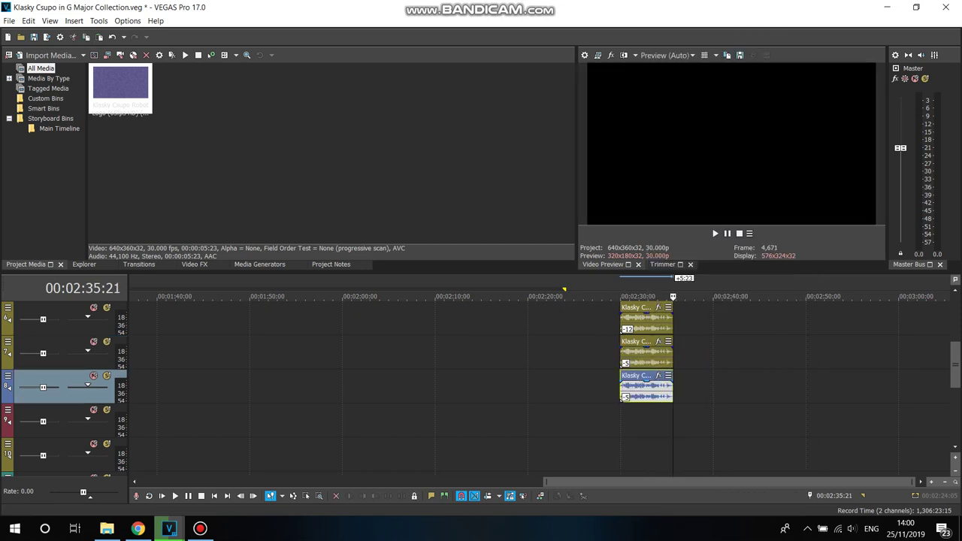
Step: Set the pitch change of the track 8 audio event to -8
right_click(646, 385)
click(676, 507)
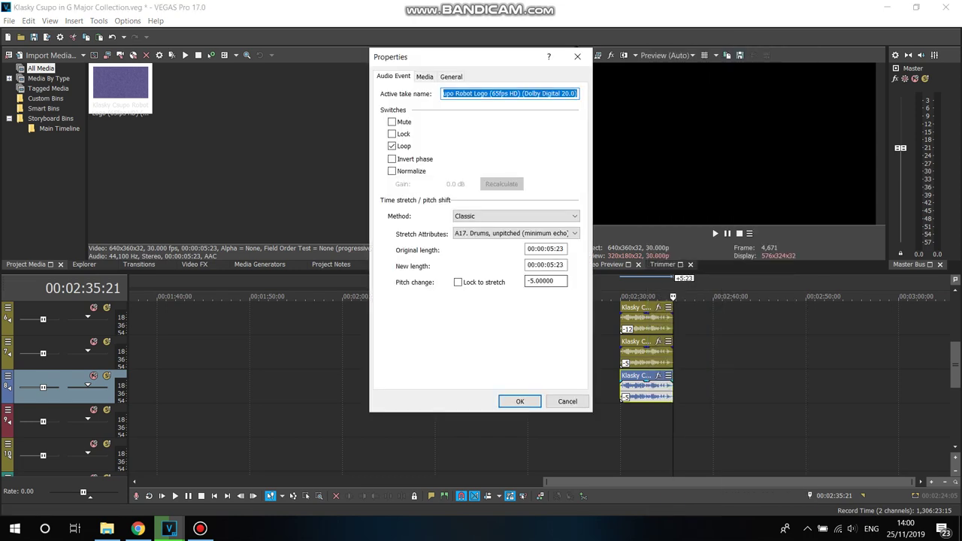
drag(534, 280, 529, 280)
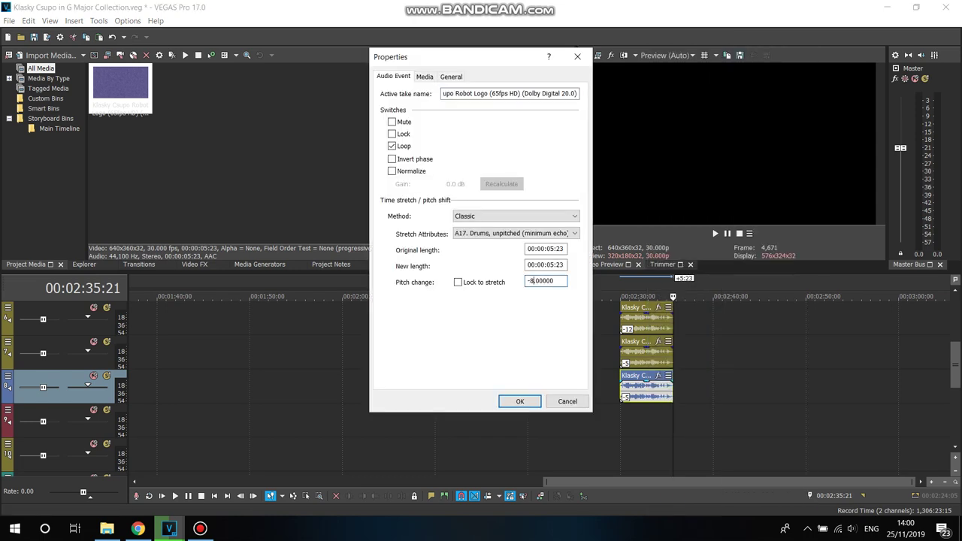
key(Return)
Step: Copy the track 8 audio event to track 9 at the same start time
right_click(631, 385)
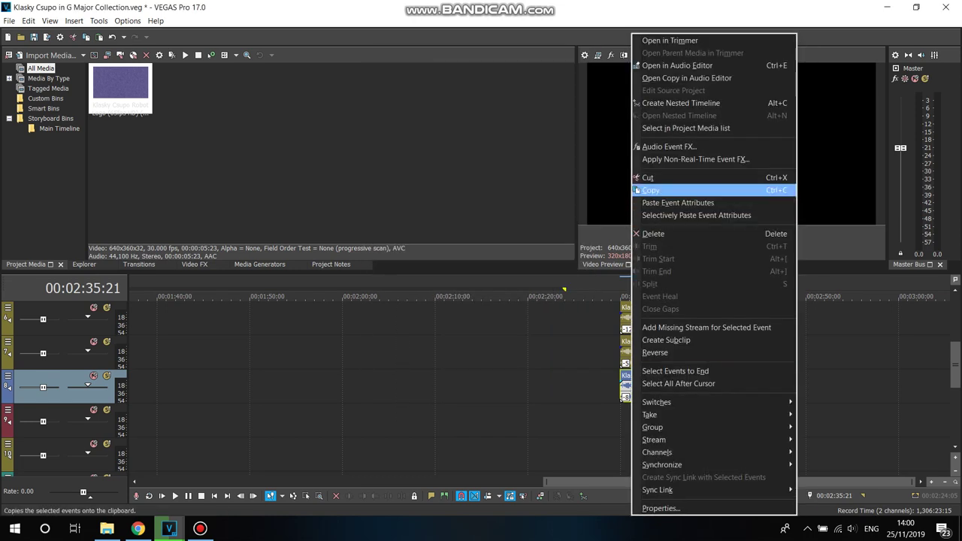
click(652, 189)
click(622, 421)
right_click(623, 420)
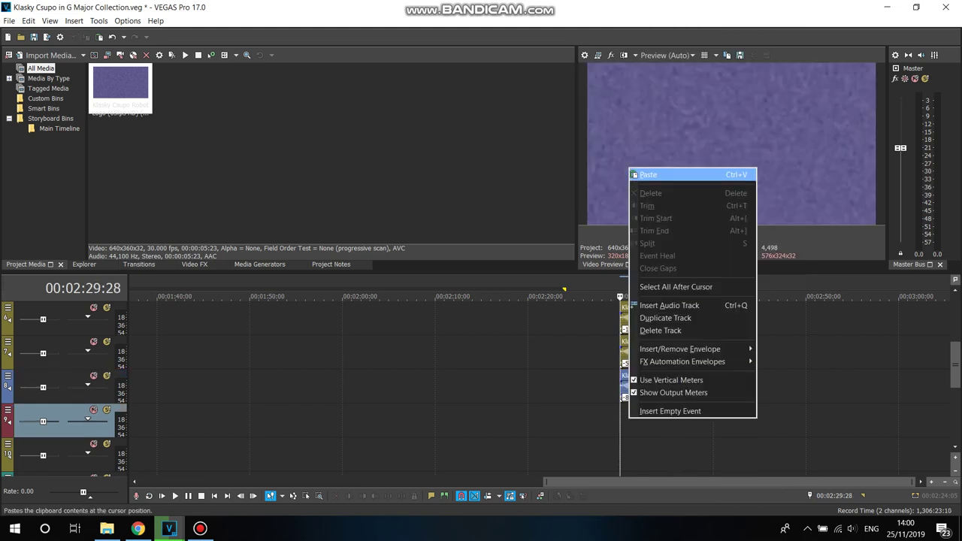
click(646, 175)
Step: Set the pitch change of the track 9 audio event to 3, consulting the commented pitch list in Chrome
right_click(643, 421)
click(681, 509)
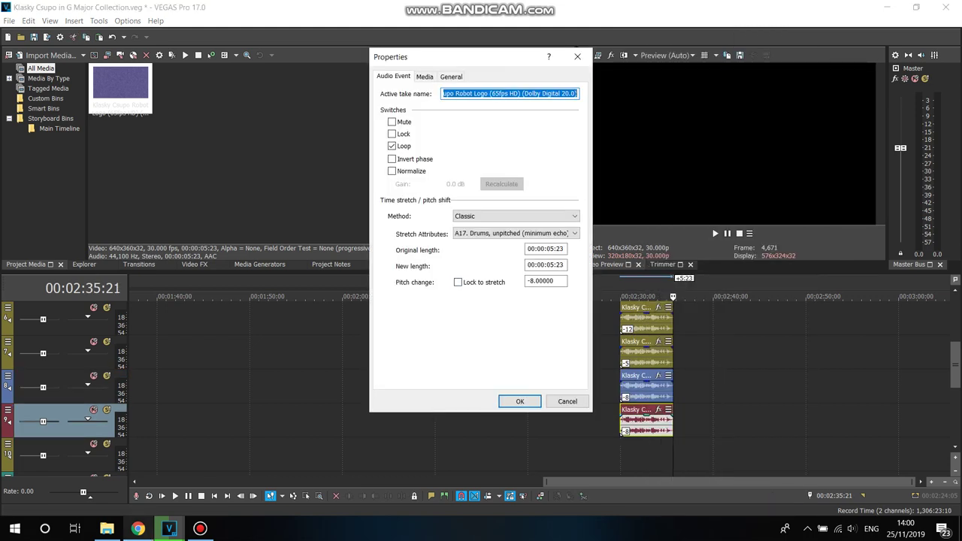
click(137, 528)
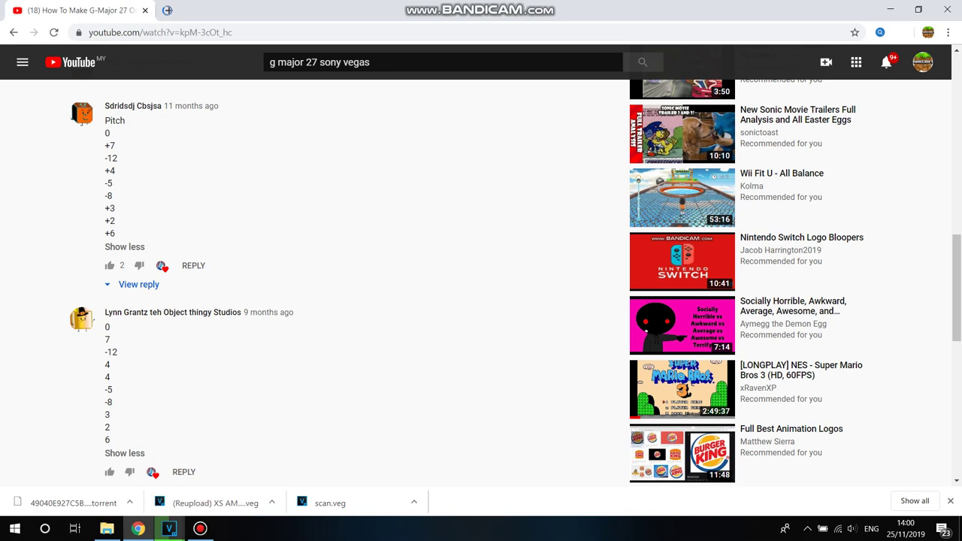
mouse_move(169, 528)
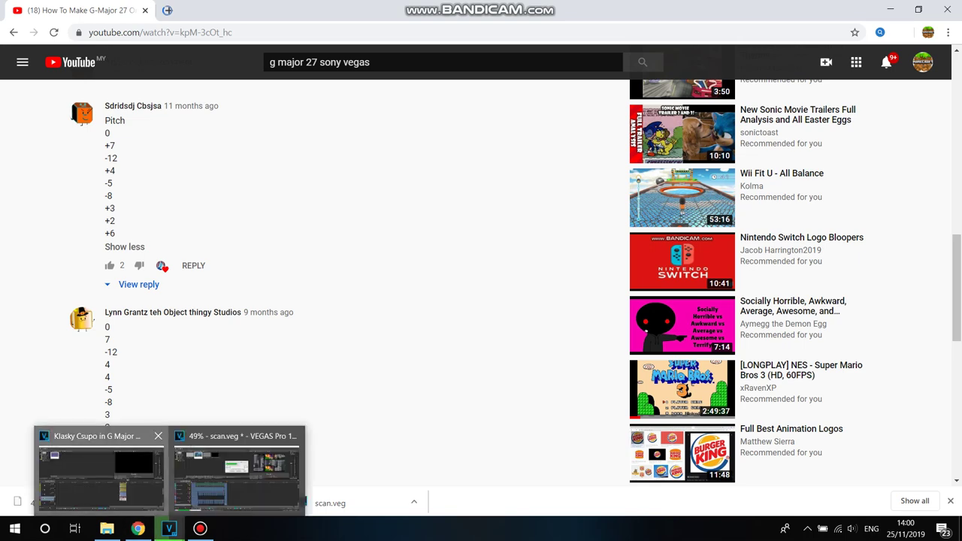
click(101, 472)
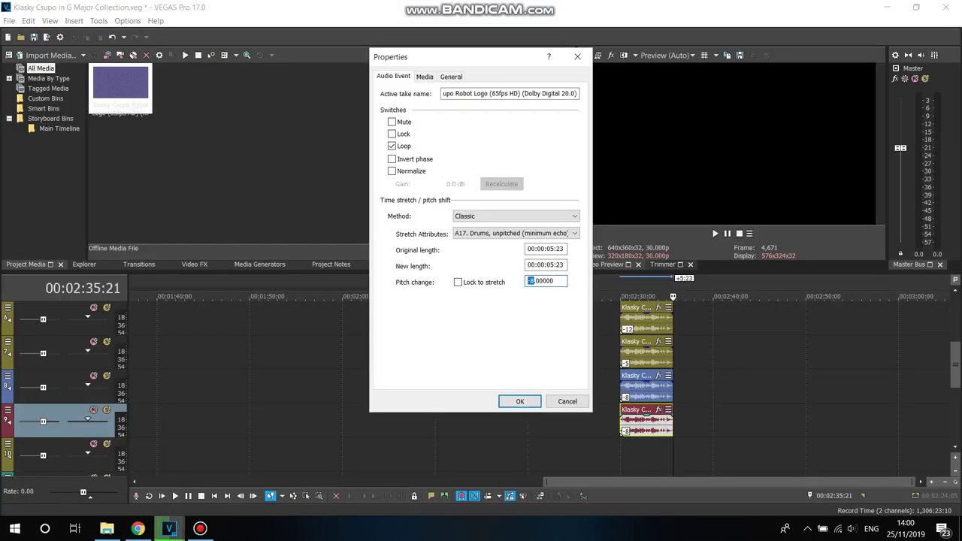
click(520, 401)
Step: Copy the track 9 audio event to track 10 at the same start time
right_click(650, 417)
click(671, 190)
click(620, 296)
right_click(651, 466)
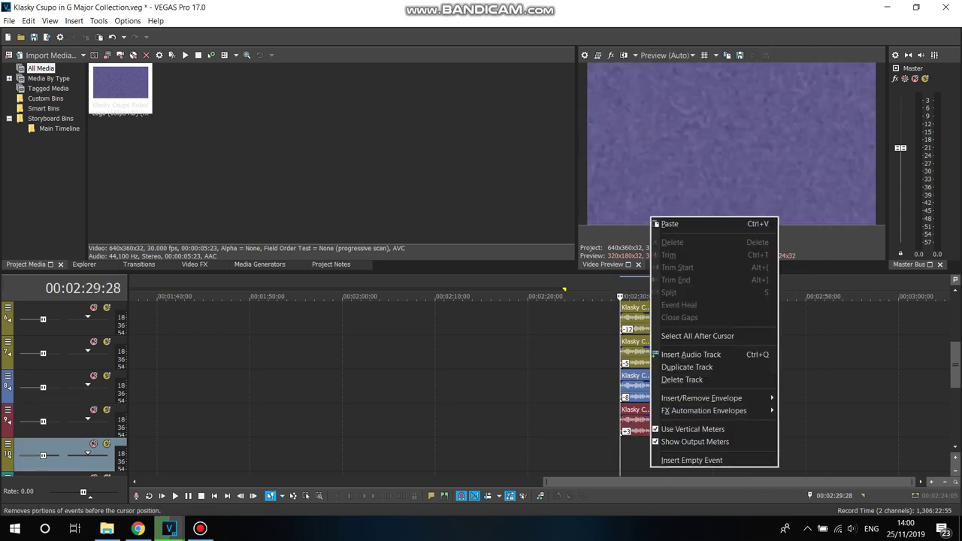
click(669, 223)
Step: Set the pitch change of the track 10 audio event to 2
right_click(634, 455)
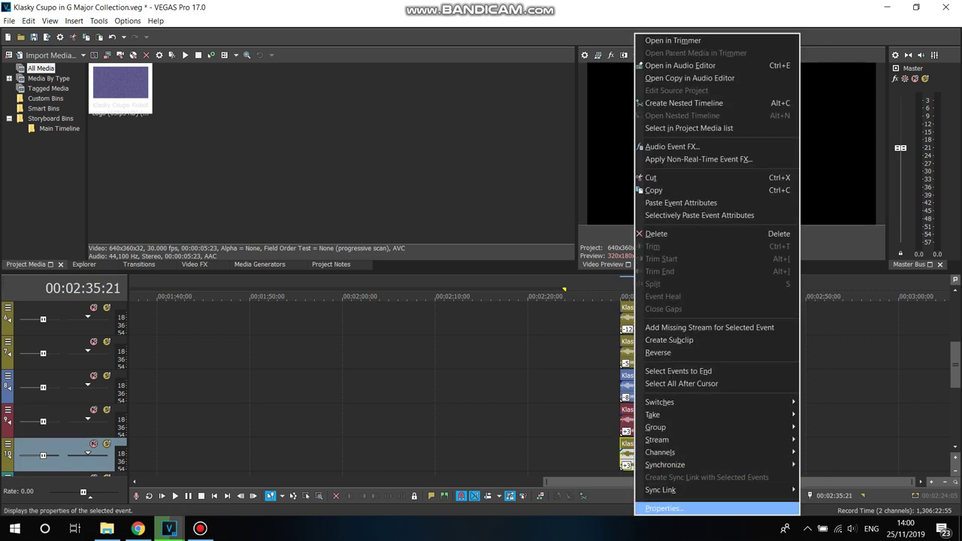
click(661, 508)
text(2)
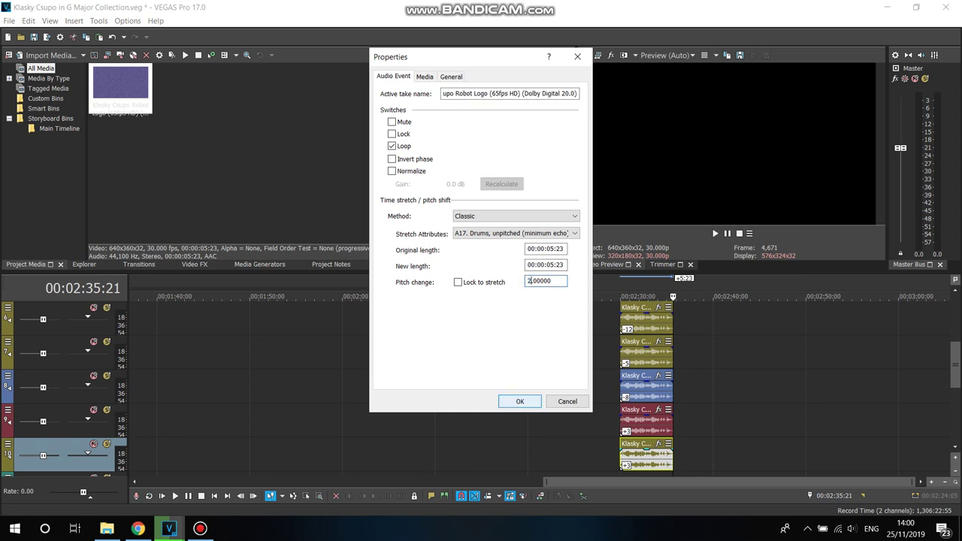
click(520, 402)
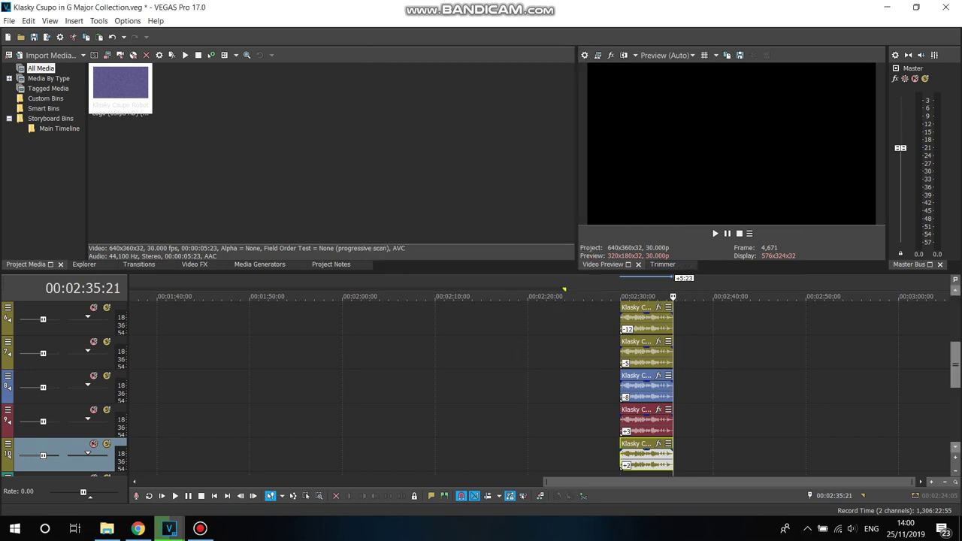
Step: Copy the track 10 audio event to track 11 at the same start time
scroll(647, 387, down, 2)
right_click(644, 387)
click(665, 190)
key(Home)
right_click(664, 416)
click(683, 173)
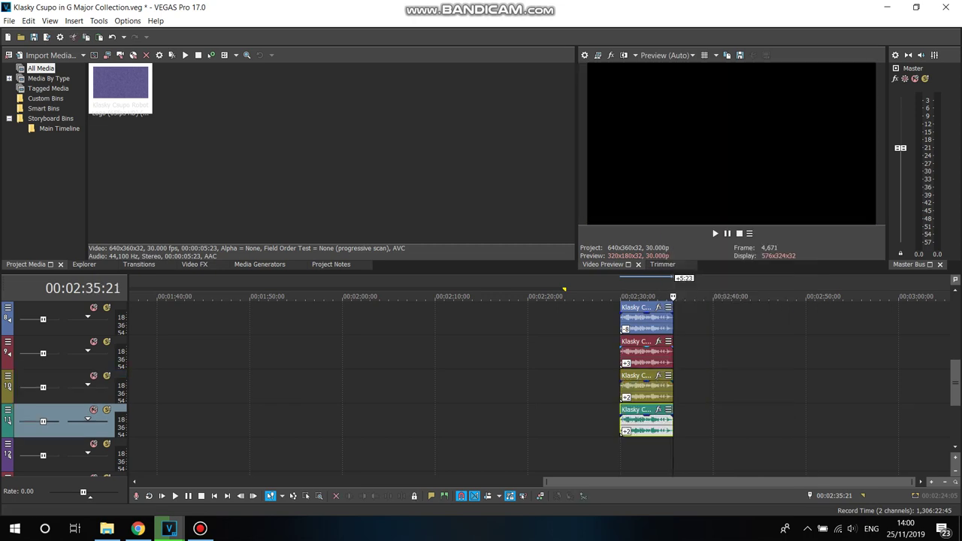
Step: Set the pitch change of the track 11 audio event to 6
right_click(636, 430)
click(664, 436)
right_click(636, 430)
right_click(620, 424)
click(661, 508)
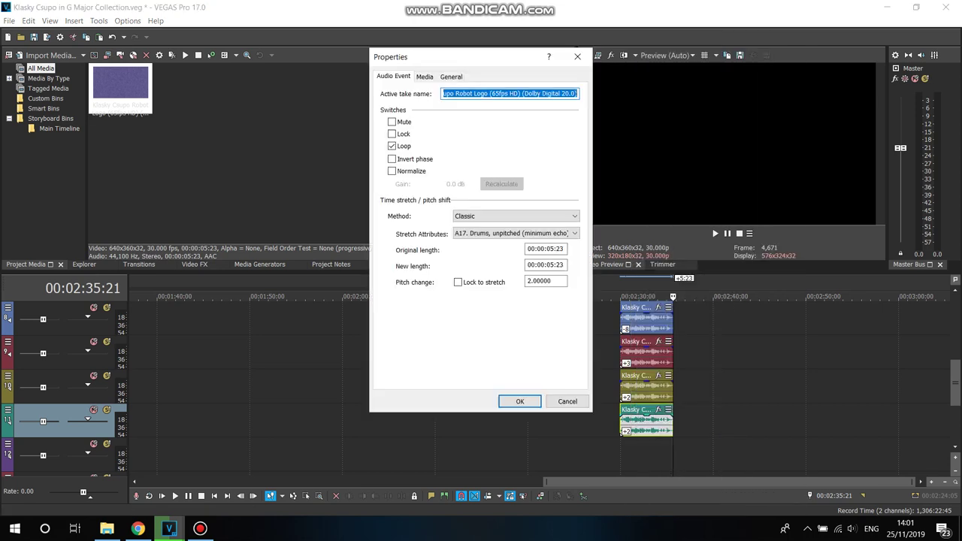
drag(532, 281, 526, 281)
text(6)
click(519, 401)
Step: Place the cursor inside the last logo clip on video track 1 and display the video effects list
click(621, 425)
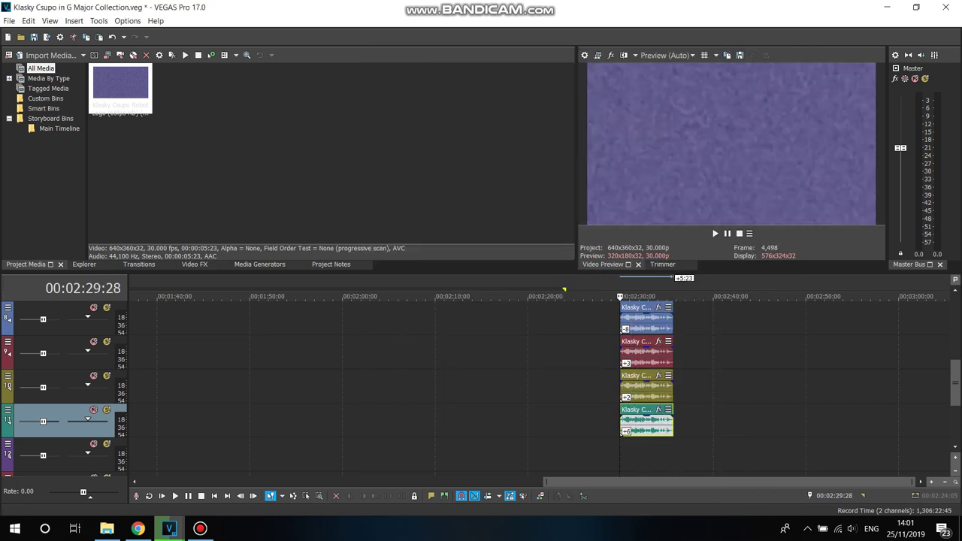
drag(954, 382, 955, 319)
click(637, 321)
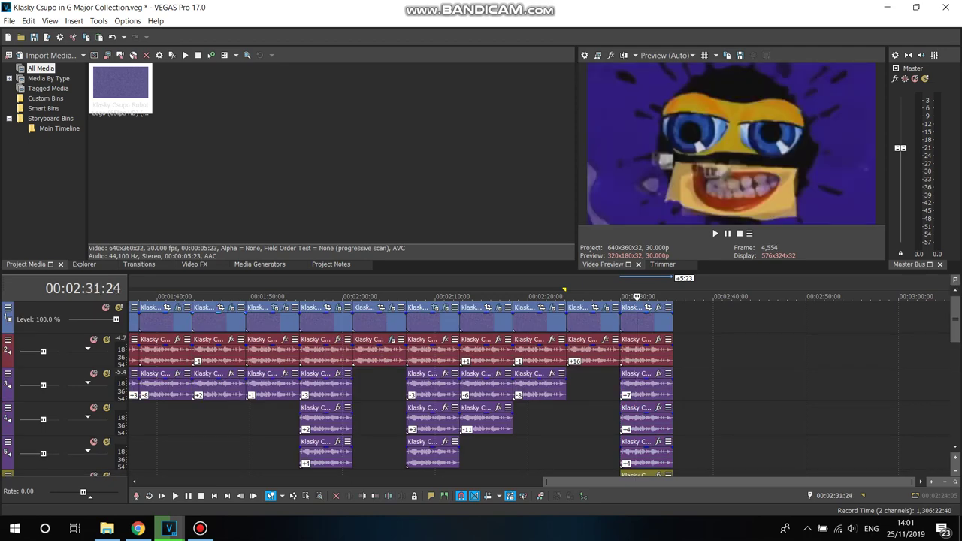
click(194, 264)
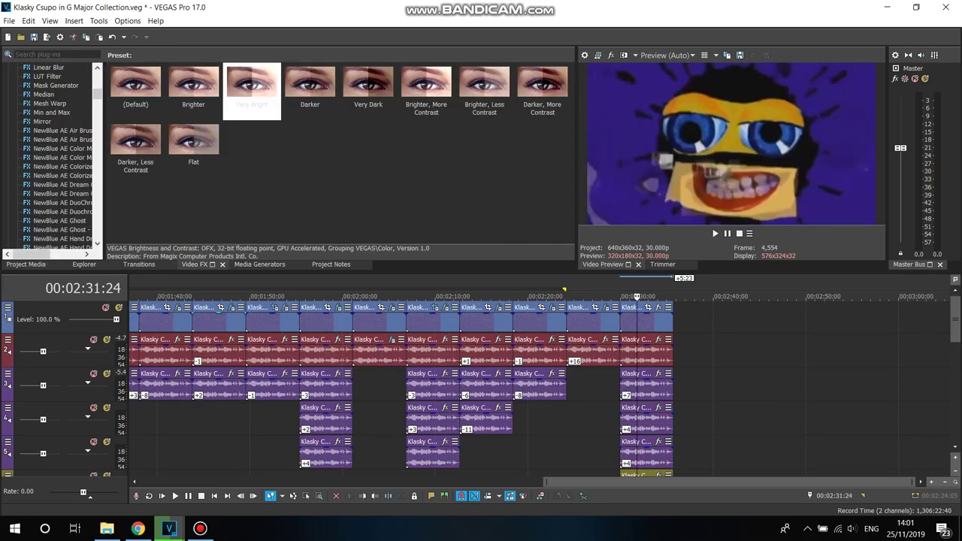
click(643, 315)
Step: Check the TV Simulator settings in the G-Major 27 tutorial video in Chrome, and return to the Klasky Csupo project in VEGAS Pro
click(137, 528)
drag(956, 283, 956, 103)
click(80, 392)
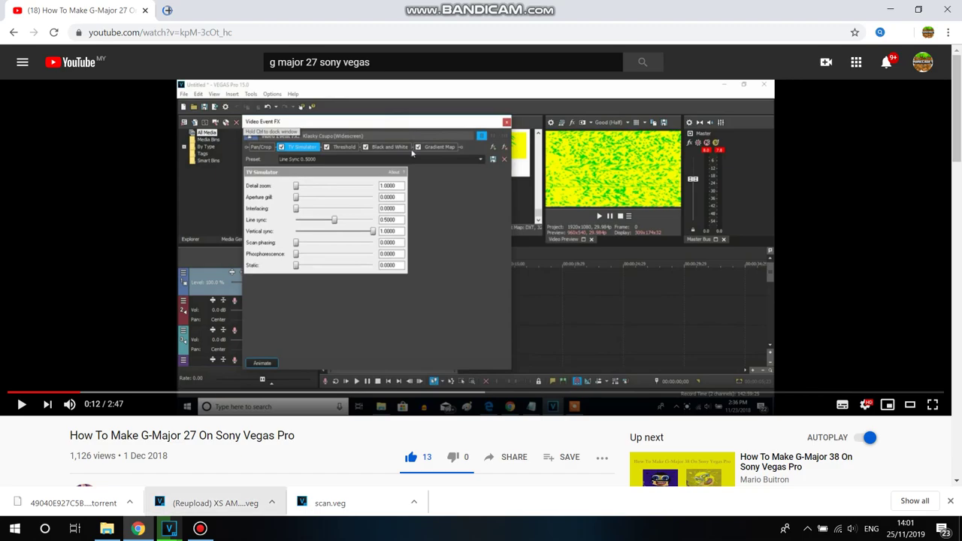
mouse_move(169, 528)
click(102, 470)
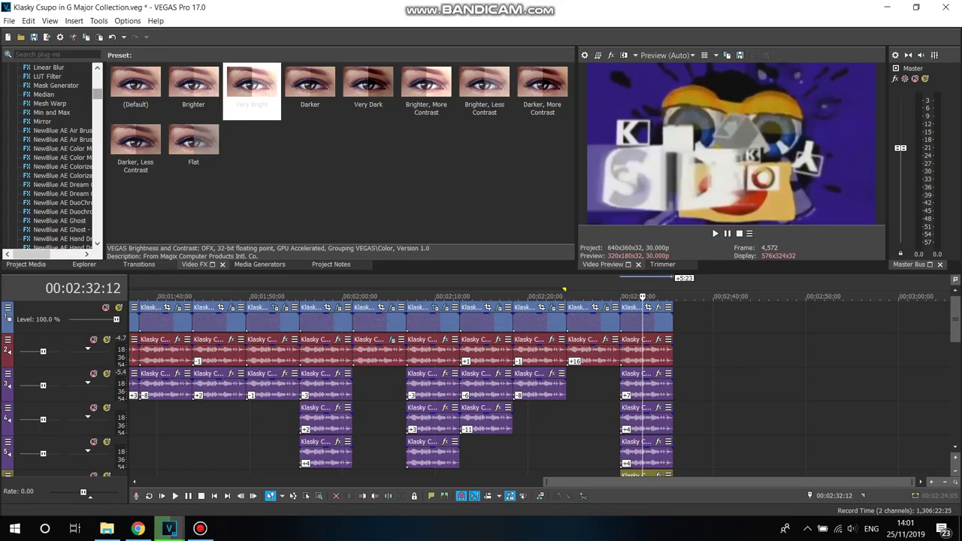
Step: Apply the TV Simulator preset Siu to the last video event and set its line sync to 0.5
click(52, 166)
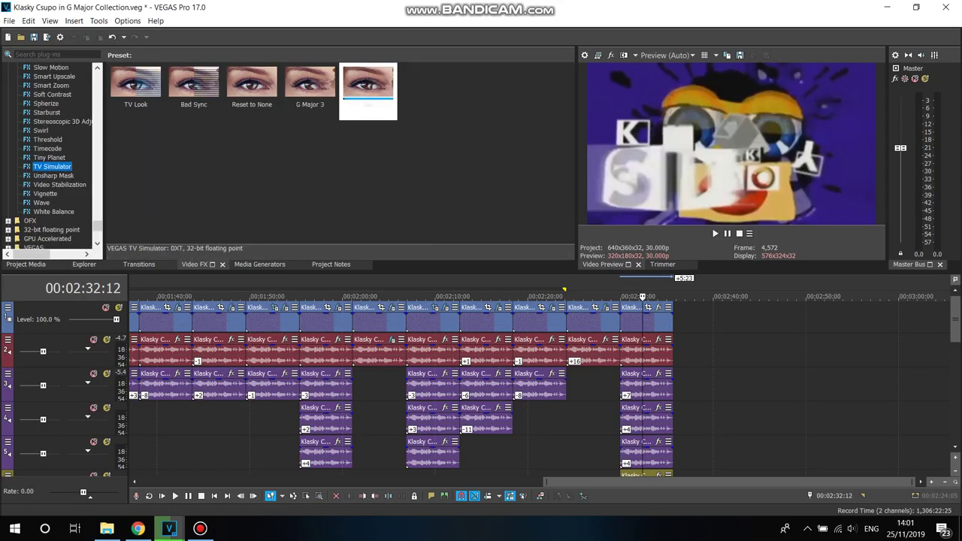
click(350, 83)
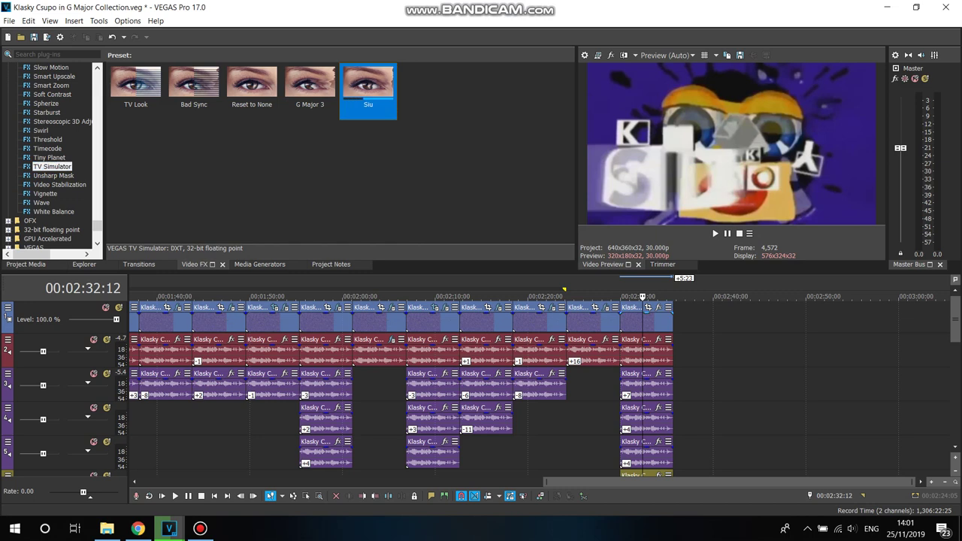
drag(351, 82, 143, 396)
click(391, 449)
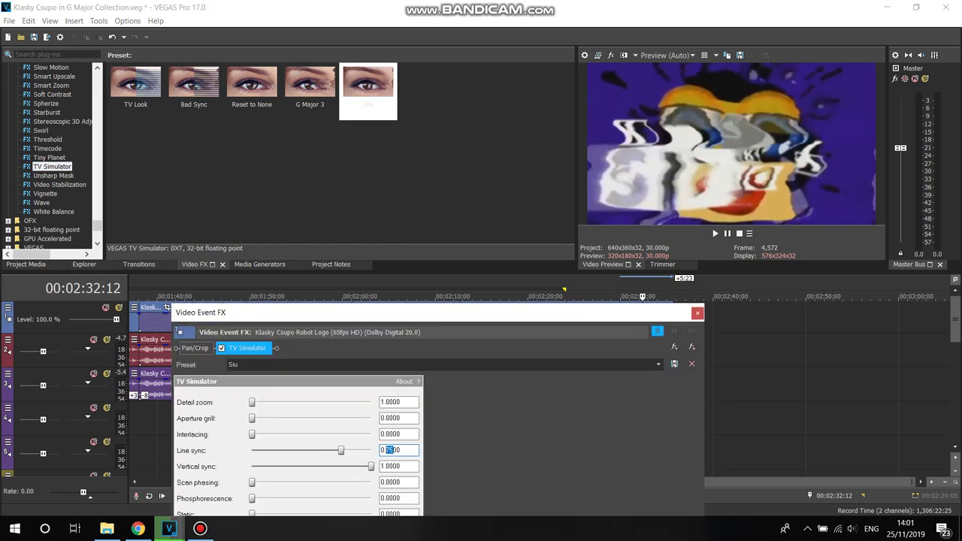
key(Tab)
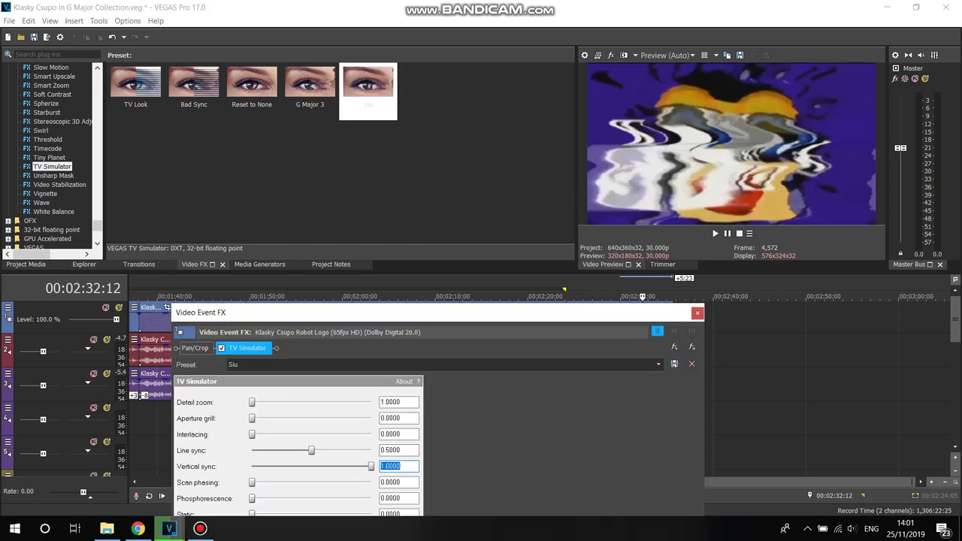
click(233, 365)
key(alt+F4)
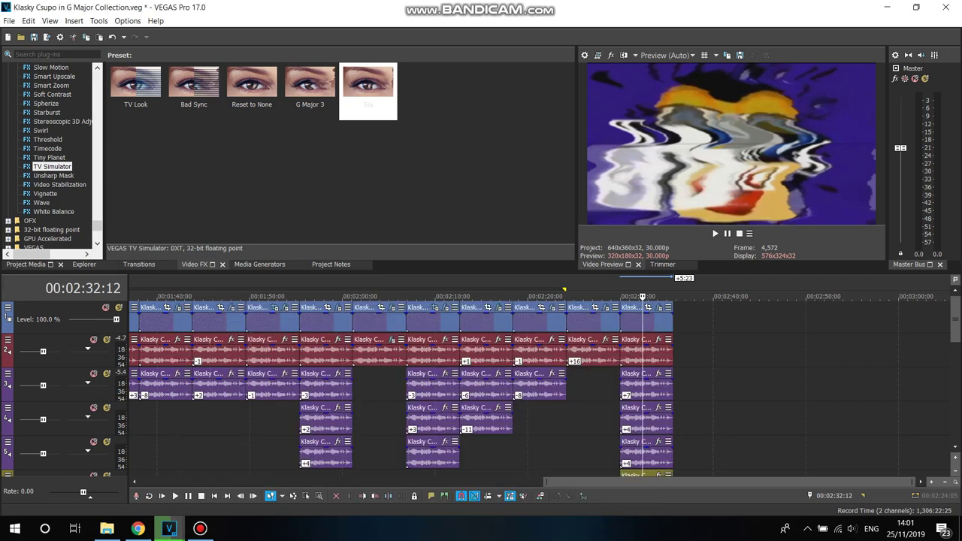
Step: Check the next effect in the Chrome tutorial, and find Threshold in the VEGAS Pro video effects list
click(138, 529)
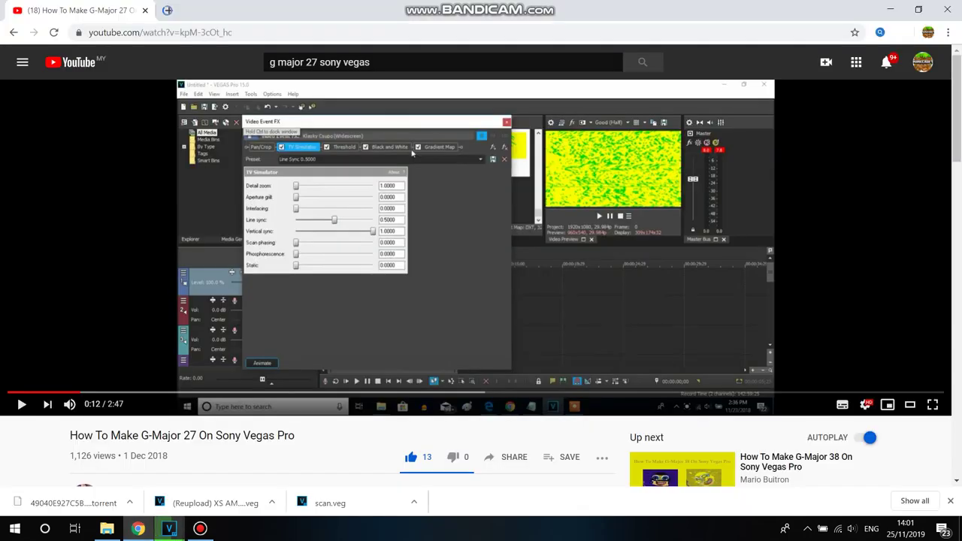
mouse_move(169, 528)
click(101, 467)
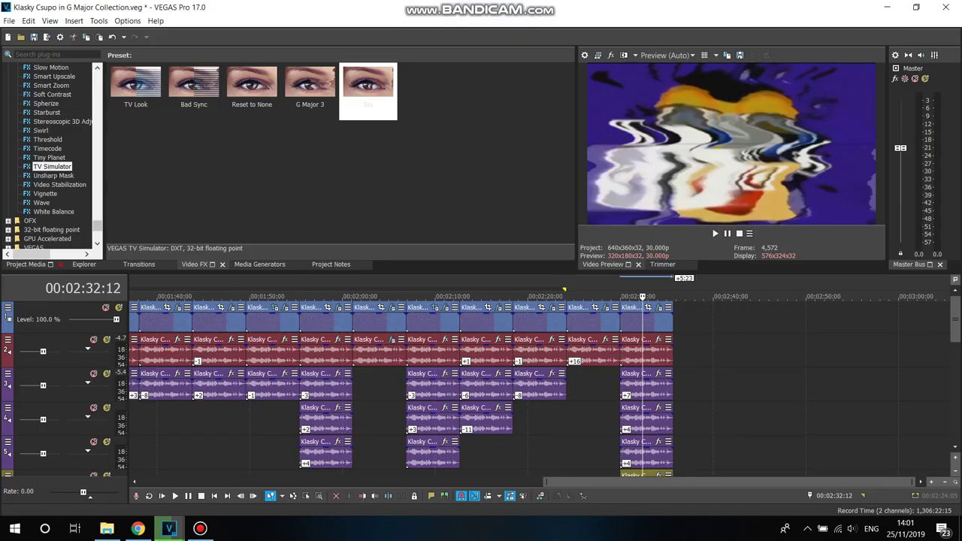
scroll(52, 150, up, 10)
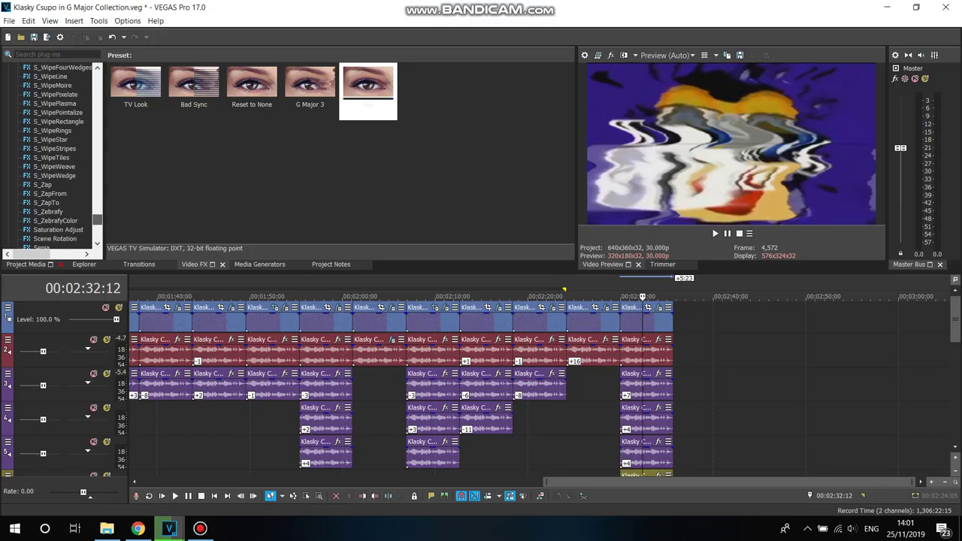
drag(97, 186, 97, 224)
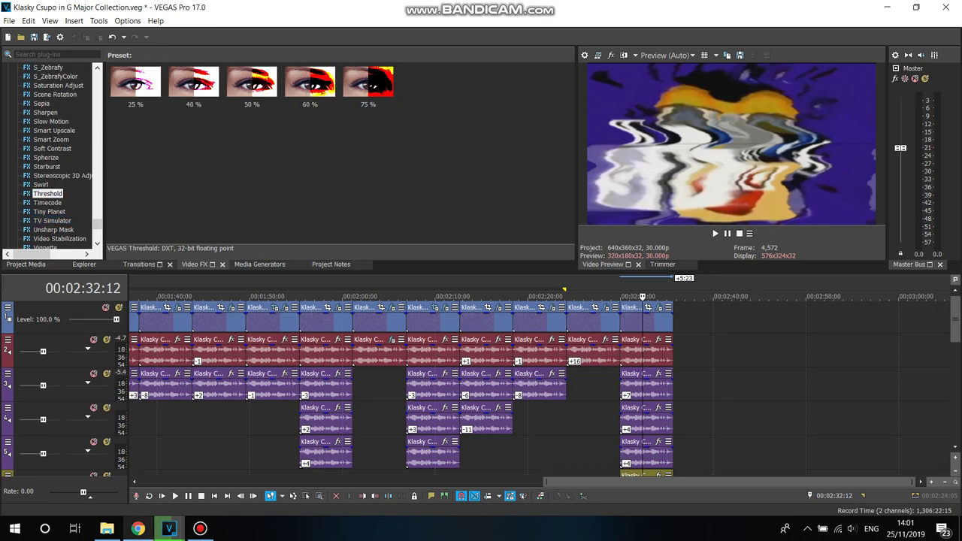
Step: Check the Threshold setting in the G-Major 27 tutorial video in Chrome, and return to the Klasky Csupo project in VEGAS Pro
click(138, 529)
click(130, 392)
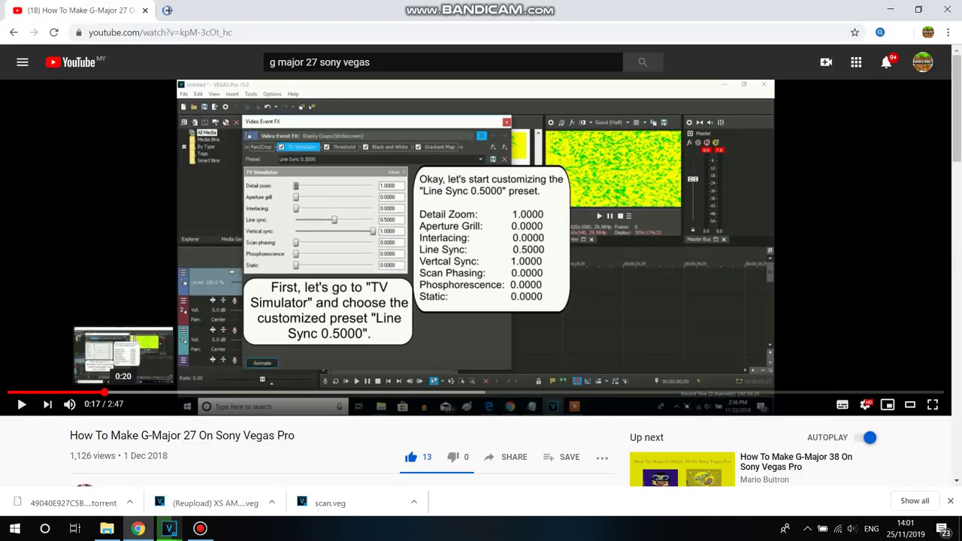
click(185, 392)
click(159, 392)
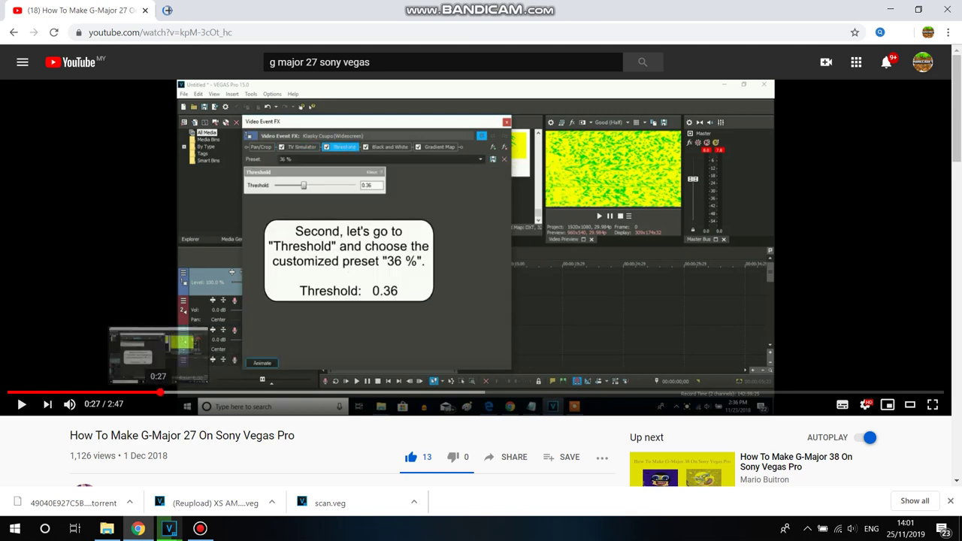
mouse_move(170, 528)
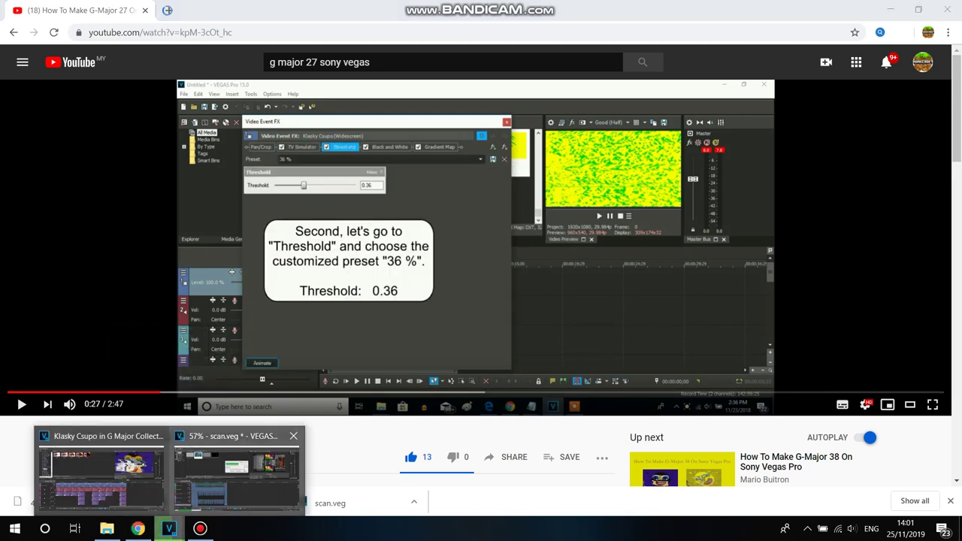
click(98, 492)
Step: Apply the Threshold preset 40 % to the last video event and set its threshold to 0.36
double_click(193, 83)
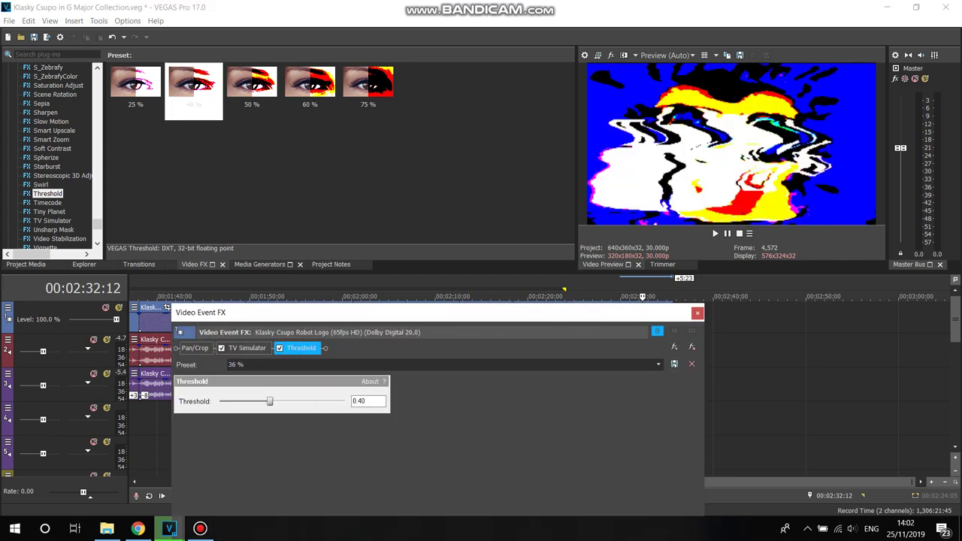
double_click(363, 401)
key(Return)
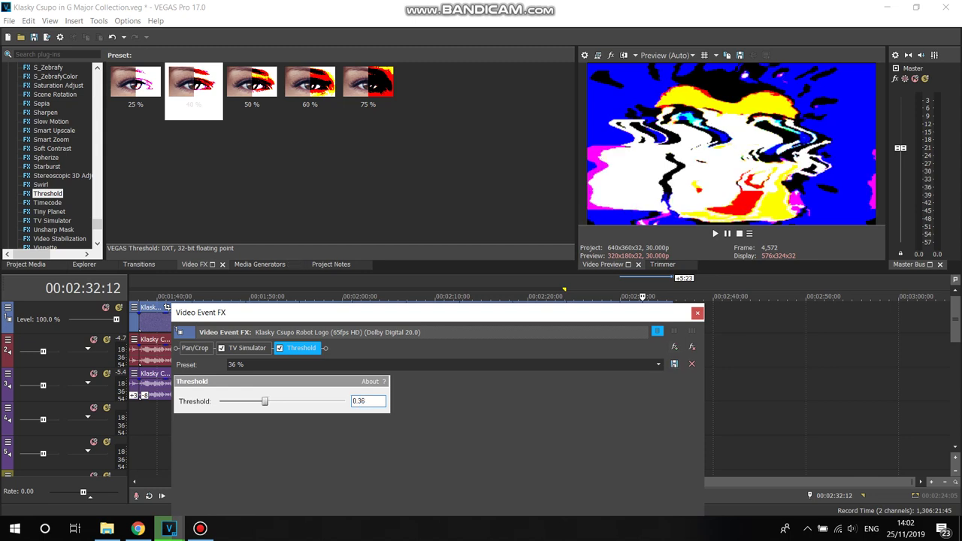
Step: Add the Channel Blend effect with the Grayscale preset to the last video event
drag(97, 223, 97, 84)
click(53, 103)
double_click(541, 87)
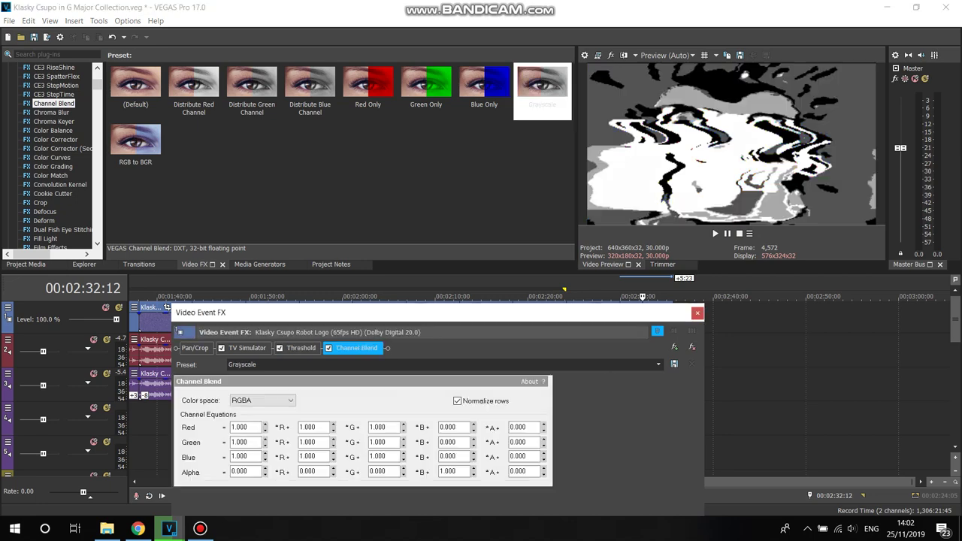
Step: Add the Gradient Map effect with the Reset to None preset to the last video event, and dismiss the pop-up notification
drag(97, 84, 97, 89)
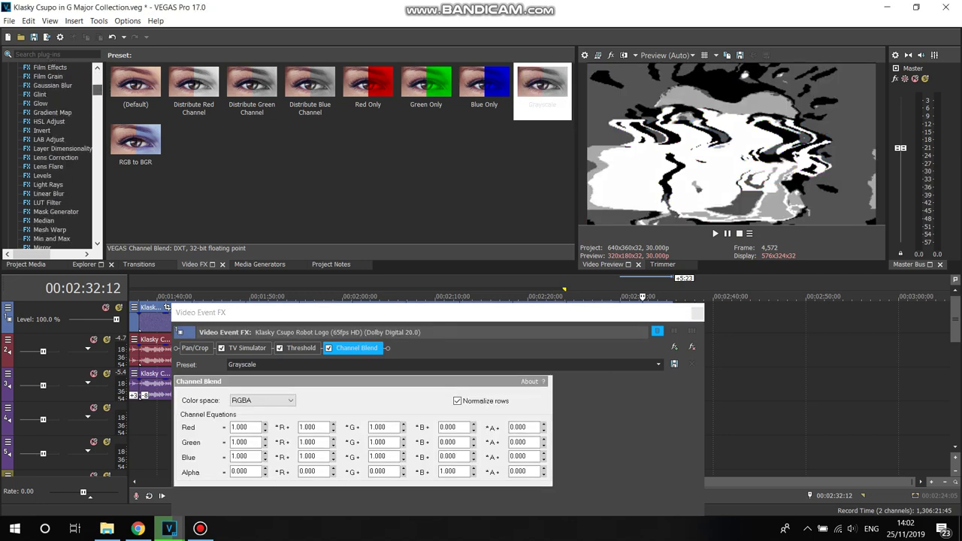
click(52, 112)
double_click(135, 87)
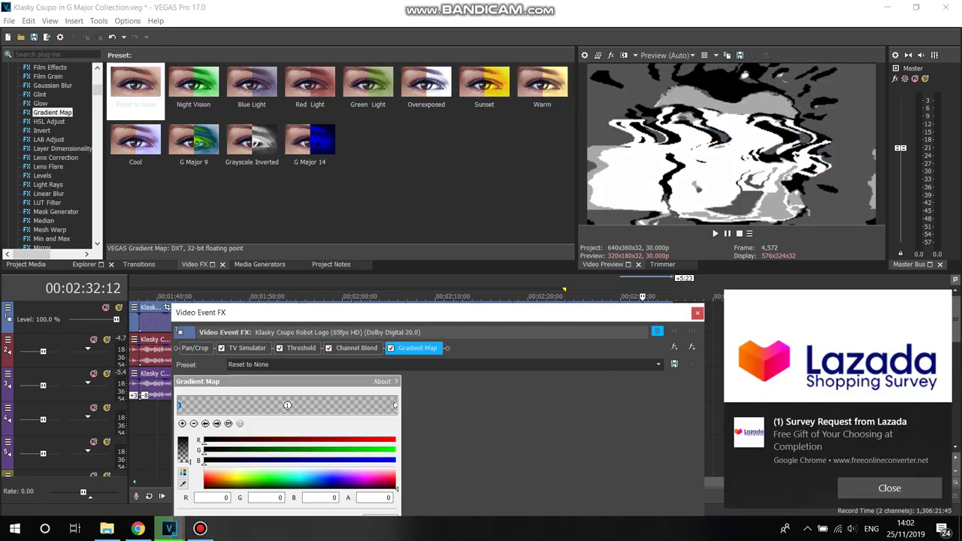
click(941, 414)
Step: Check the Gradient Map point settings in the G-Major 27 tutorial in Chrome, and return to the Klasky Csupo project in VEGAS Pro
click(138, 529)
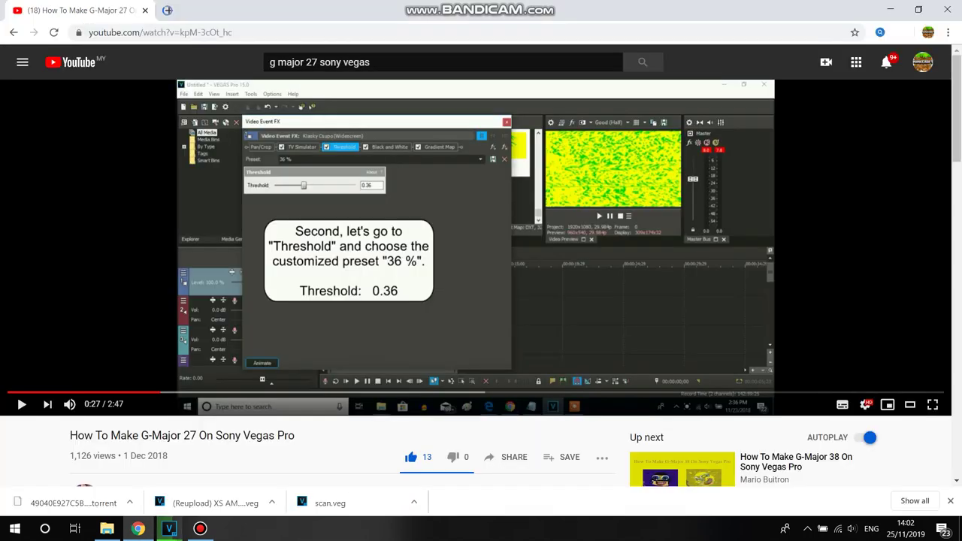
click(443, 392)
click(398, 391)
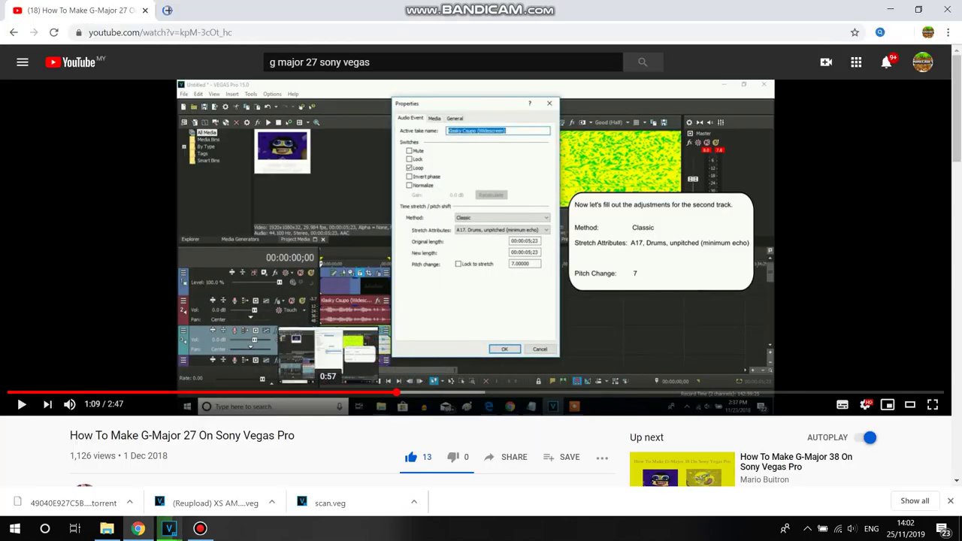
click(329, 392)
click(308, 391)
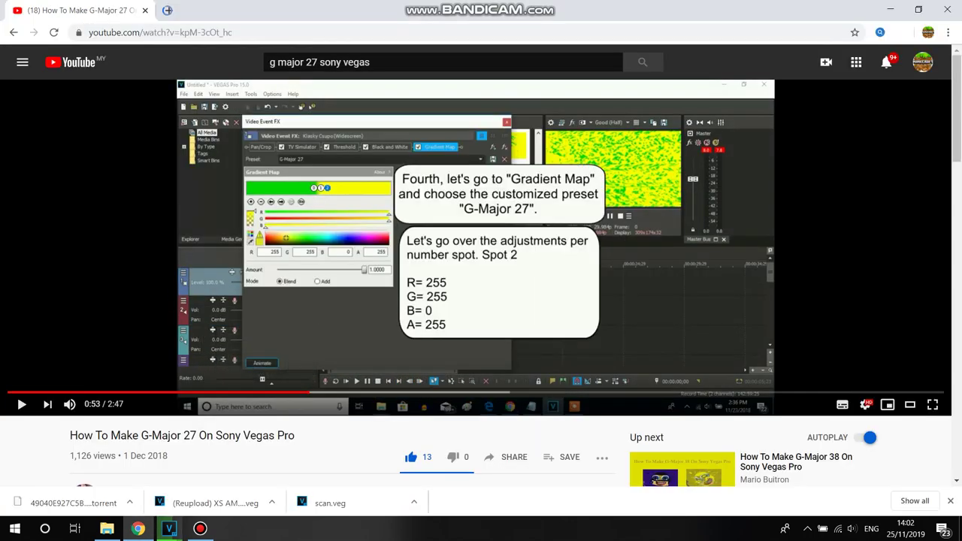
mouse_move(169, 528)
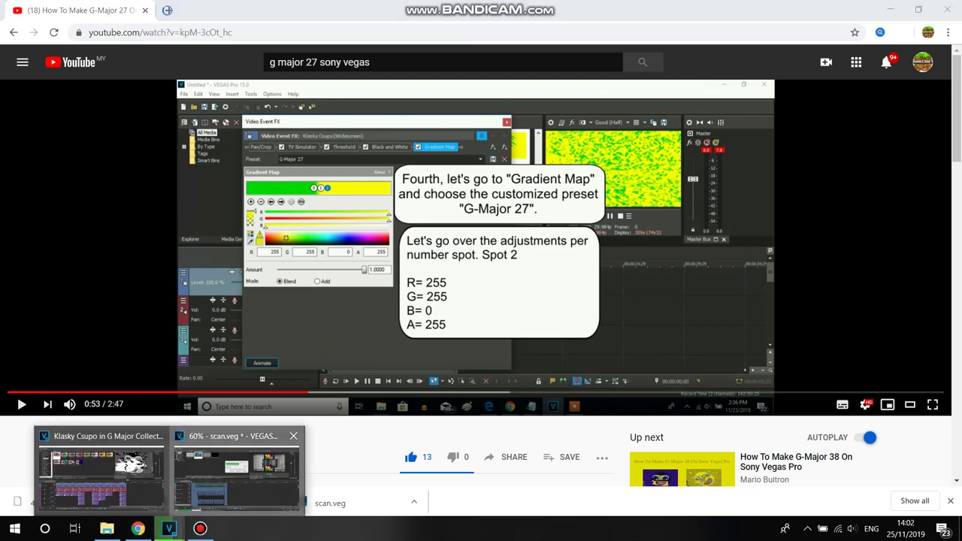
click(238, 481)
click(98, 470)
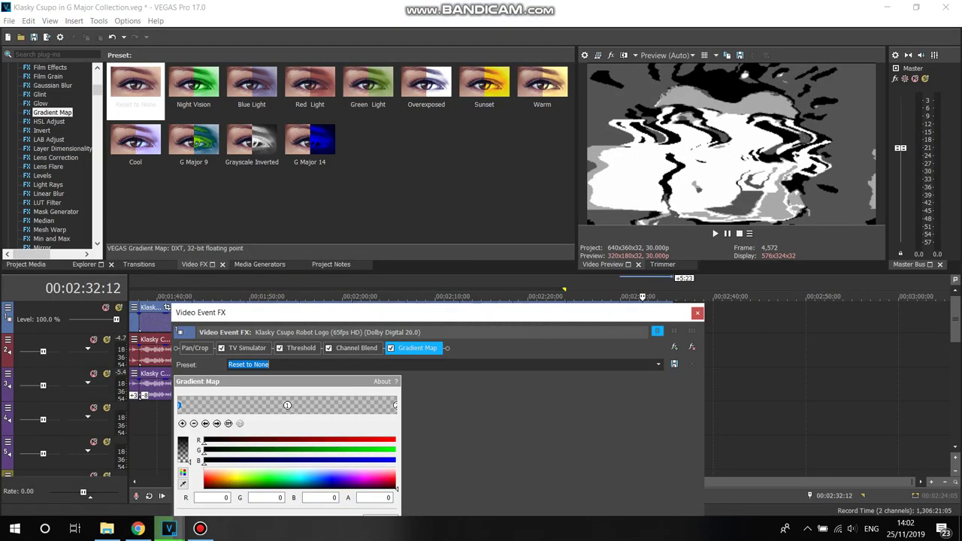
Step: Move gradient points 0 and 2 inward near point 1, and colour point 2 yellow with R 255, G 255, B 0, A 255
drag(179, 405, 269, 405)
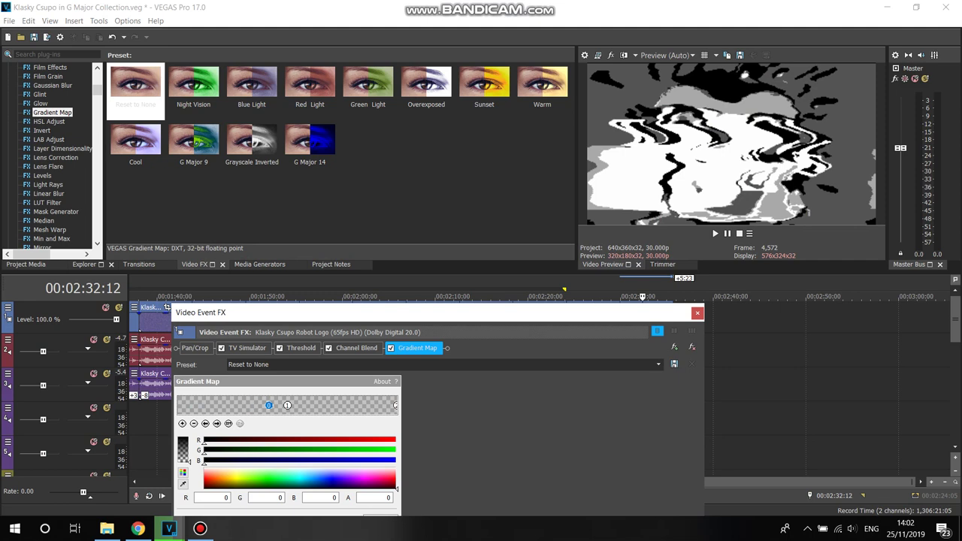
drag(396, 405, 321, 405)
click(233, 476)
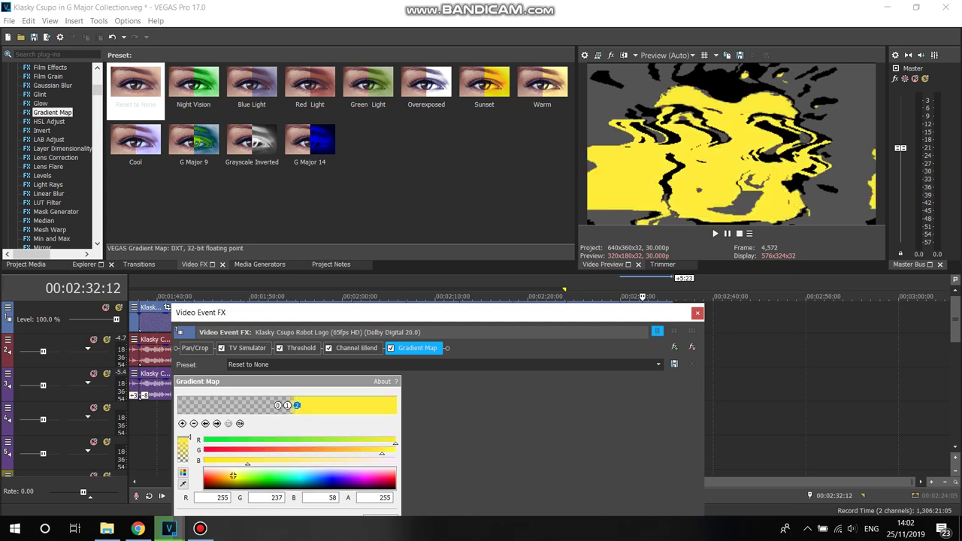
drag(382, 452, 395, 451)
drag(247, 462, 204, 462)
Step: Colour the middle gradient point 1 the same pure yellow as point 2
click(287, 405)
click(228, 479)
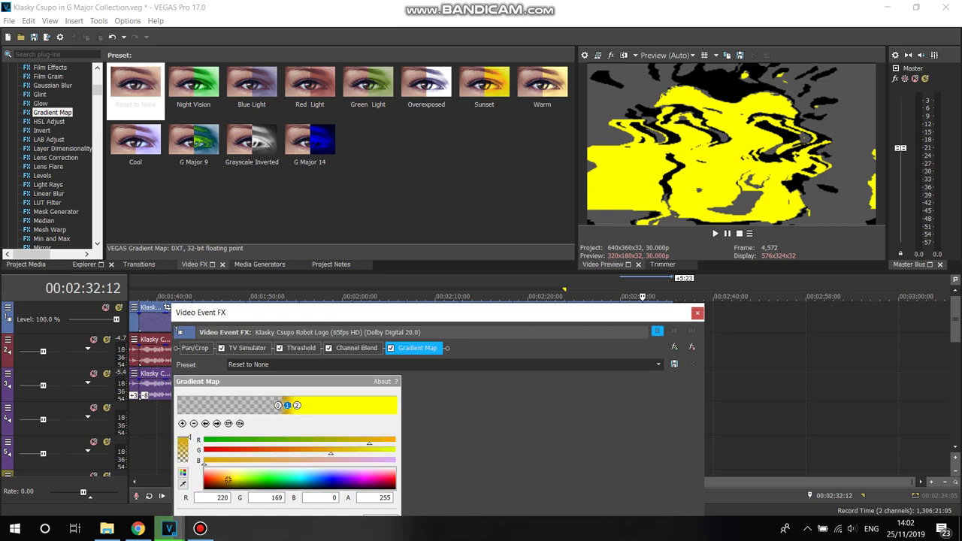
drag(331, 453, 396, 442)
Step: Colour gradient point 0 opaque green with R 0, G 255, B 0, A 255
click(276, 405)
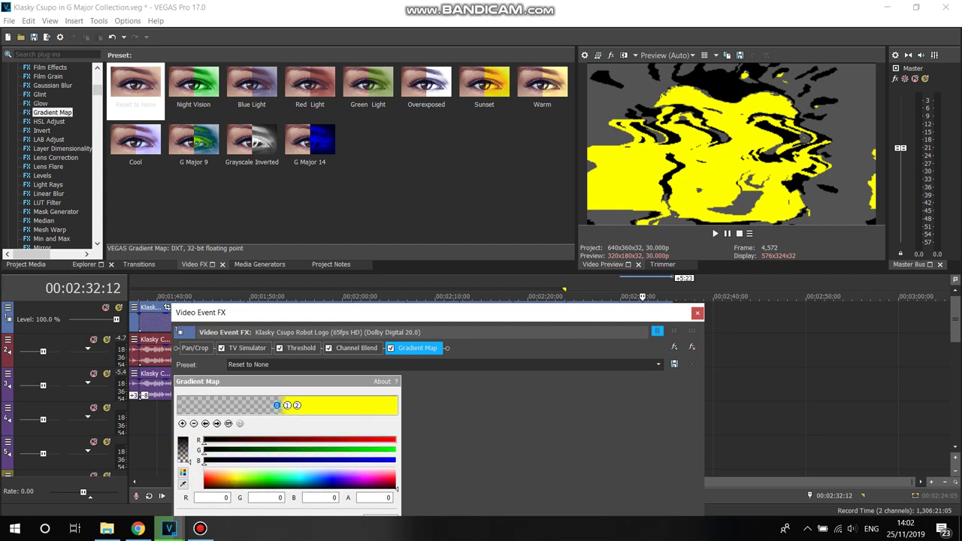
click(267, 479)
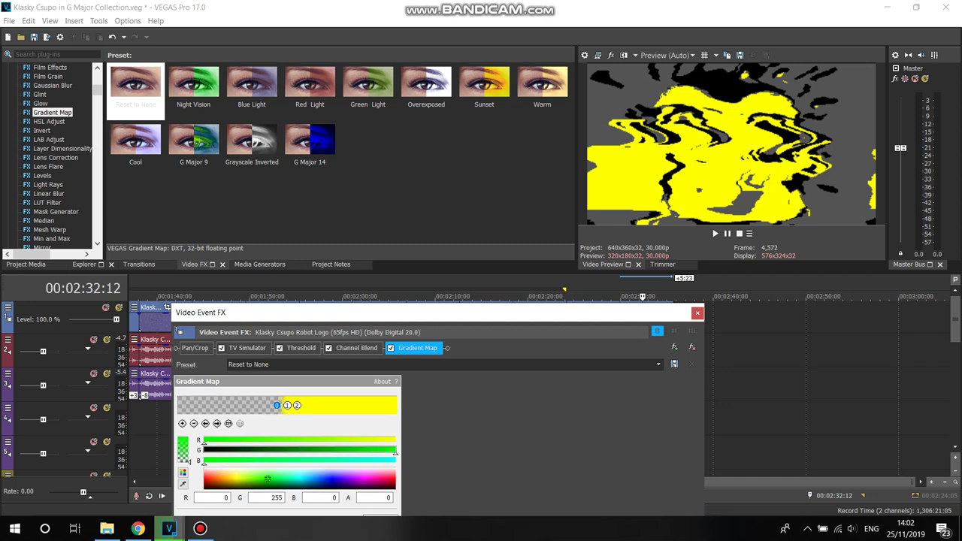
drag(186, 461, 187, 437)
Step: Name the Gradient Map preset G Major 27 and bring gradient points 0 and 2 right up against point 1
click(248, 365)
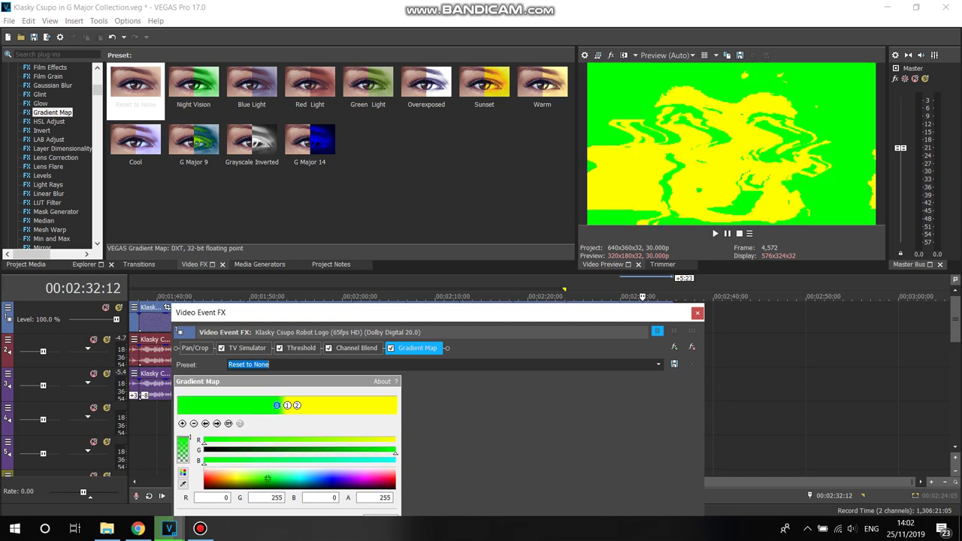
text(G major 27)
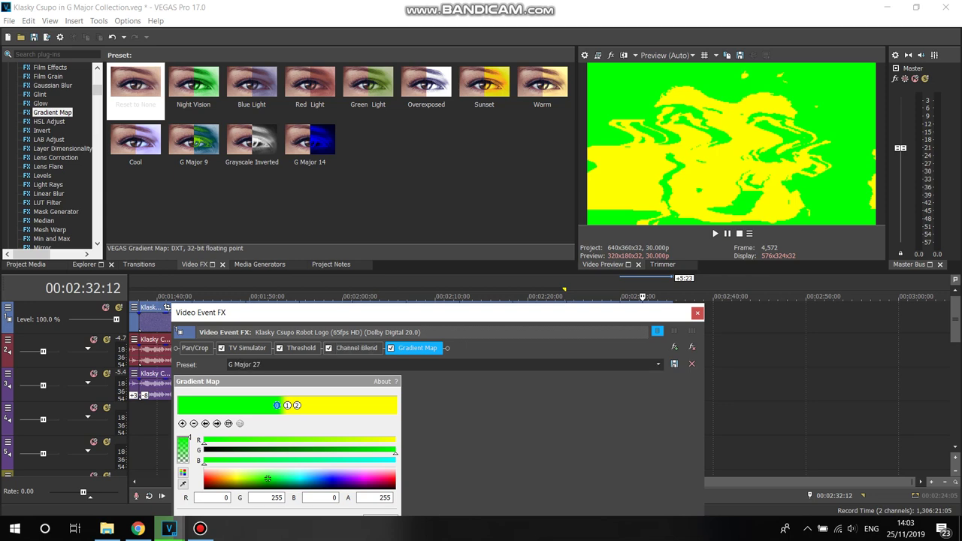
drag(276, 406, 280, 405)
click(297, 405)
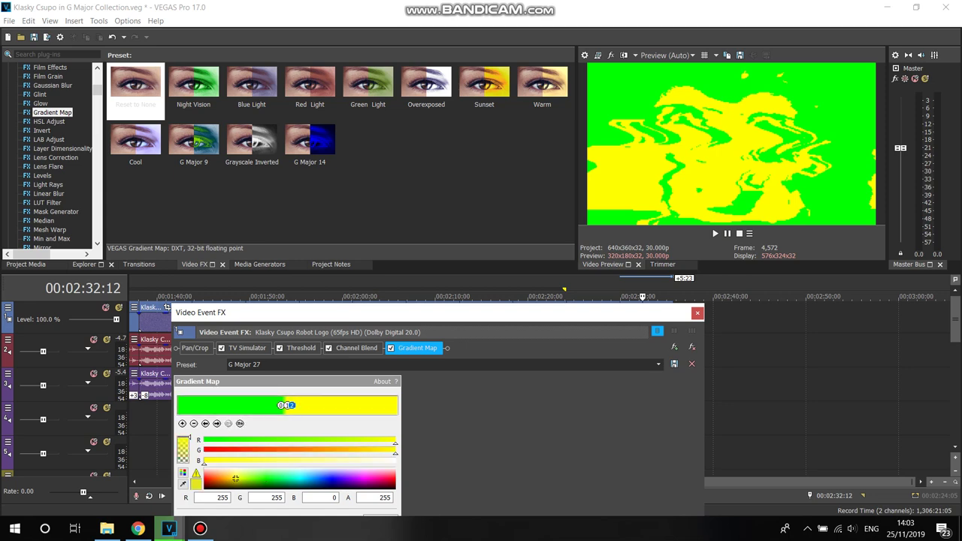
Step: Save the event's effect chain as a plug-in package named G Major 27, and close the event effects window
click(674, 347)
click(774, 212)
text(G)
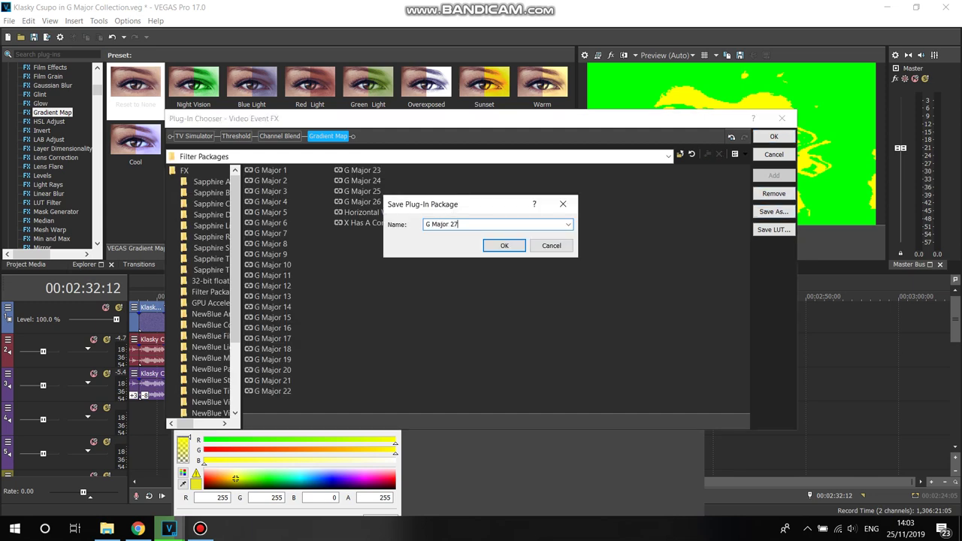
text( Major 27)
click(504, 245)
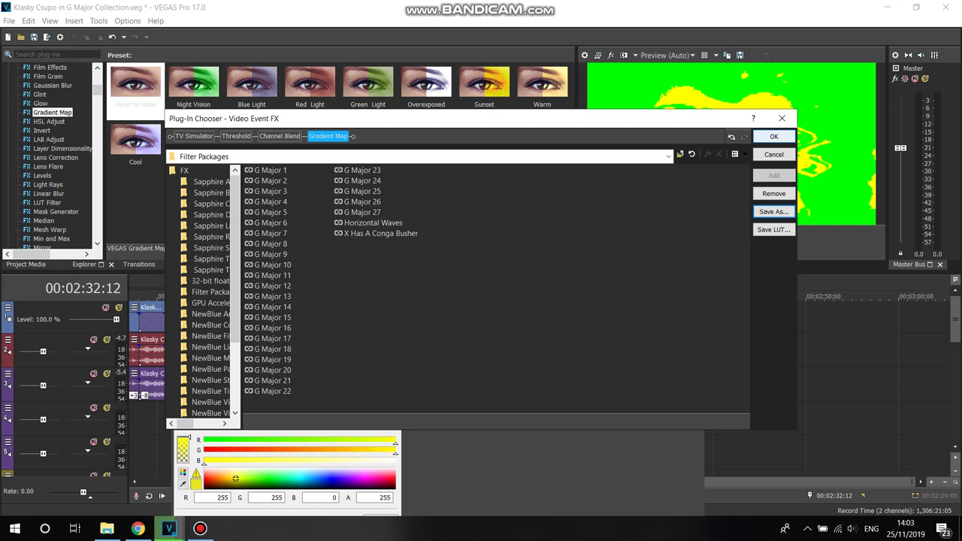
click(773, 136)
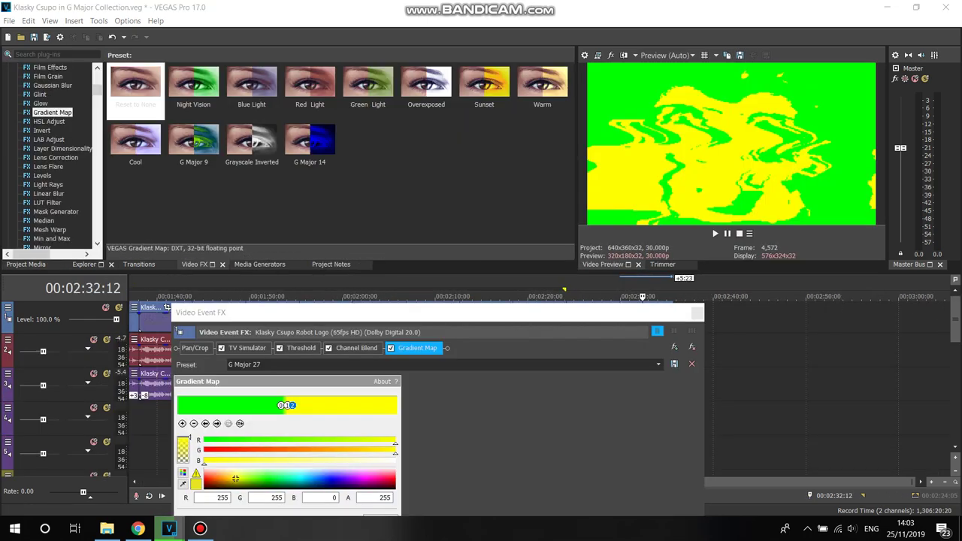
click(268, 478)
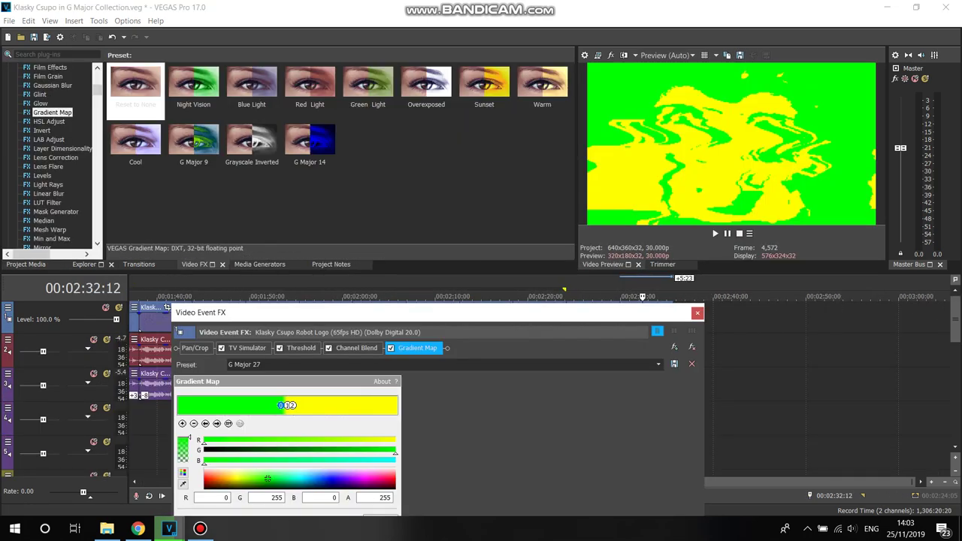
click(698, 312)
Step: Play back the last logo clip from its start to preview the effects with the layered audio
click(620, 296)
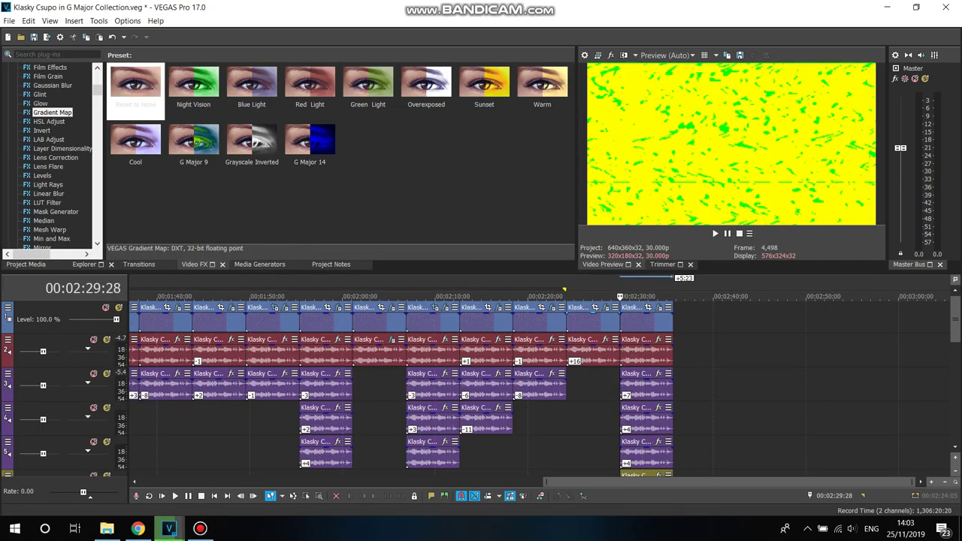
click(714, 233)
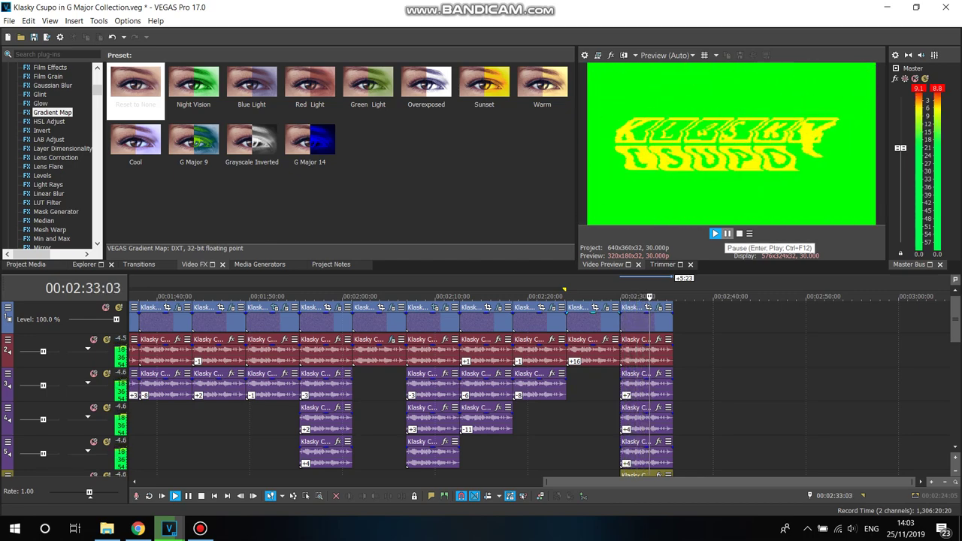
click(727, 233)
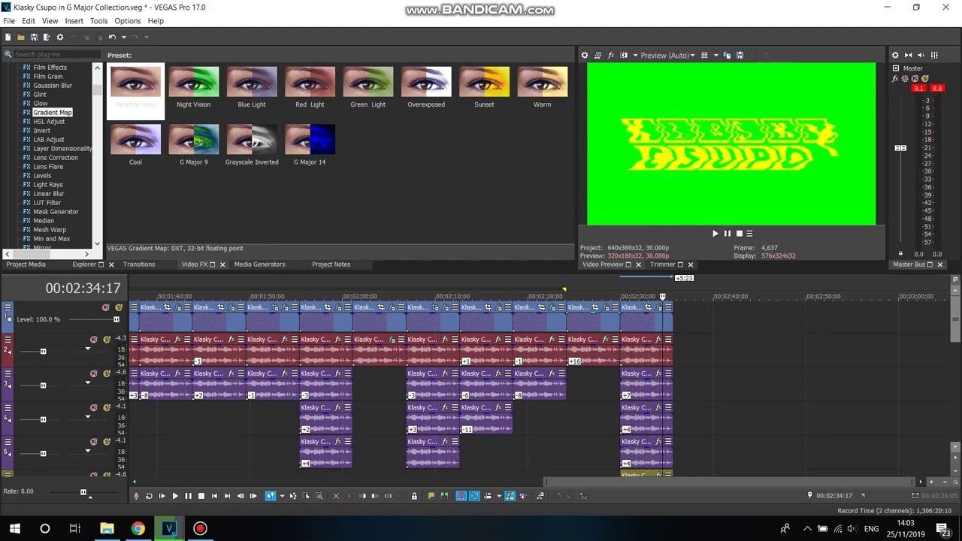
Step: Compare the pitch shifts of the last clip's audio tracks with the pitch lists in the tutorial's comments in Chrome, and return to VEGAS Pro
scroll(402, 383, down, 1)
scroll(402, 383, down, 5)
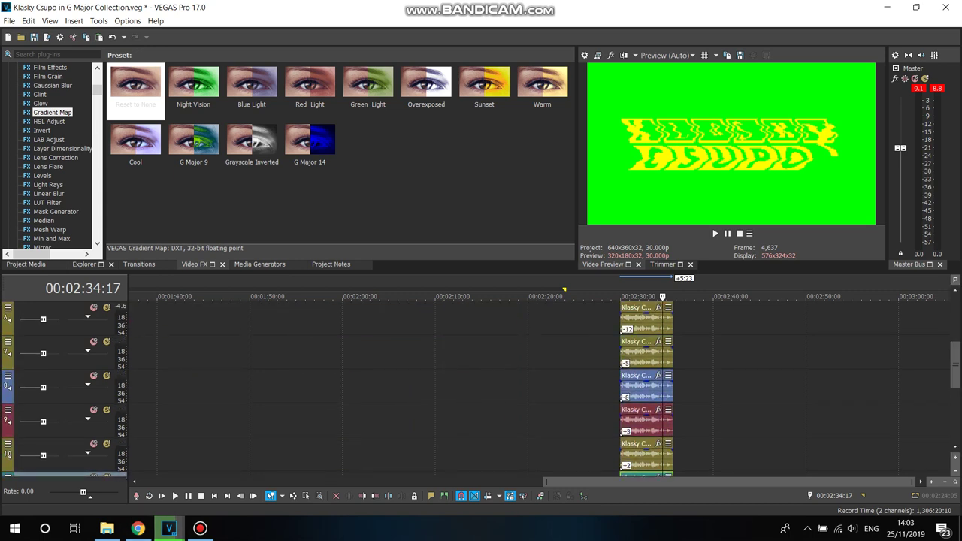
scroll(402, 383, up, 5)
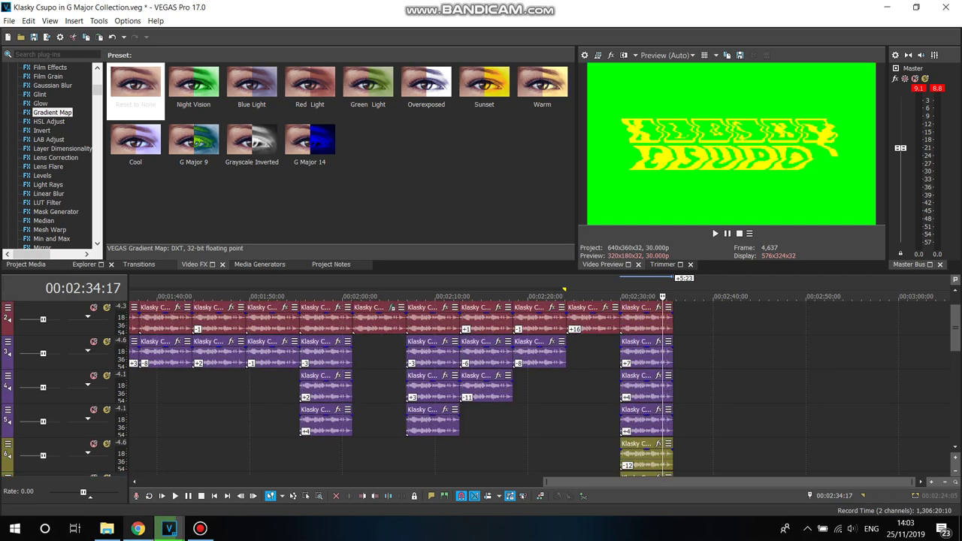
click(138, 529)
scroll(481, 300, down, 3)
scroll(481, 301, up, 2)
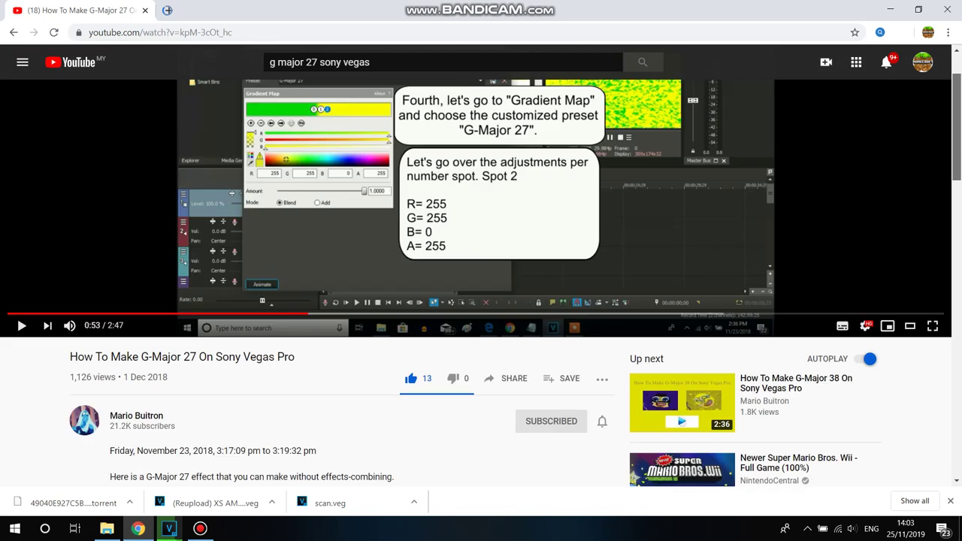
scroll(481, 300, down, 8)
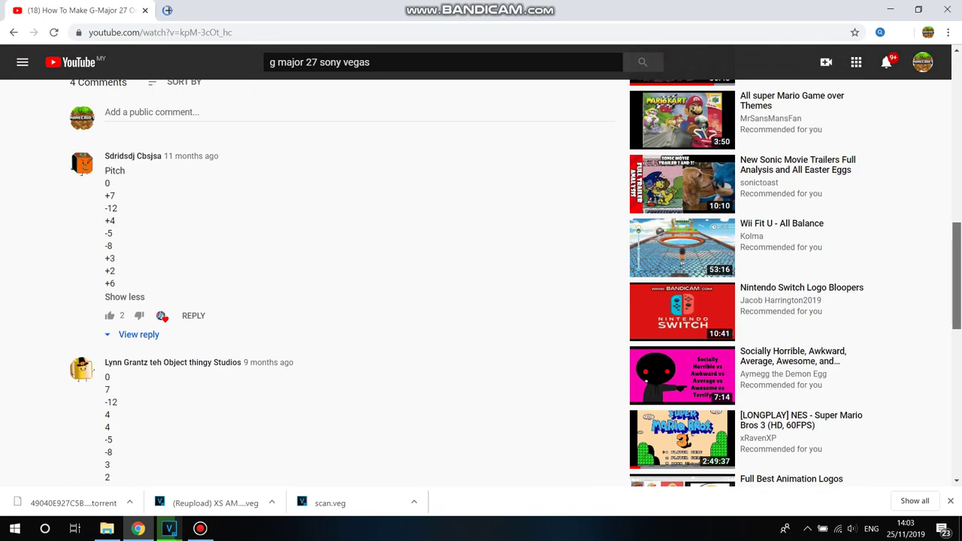
scroll(481, 301, down, 2)
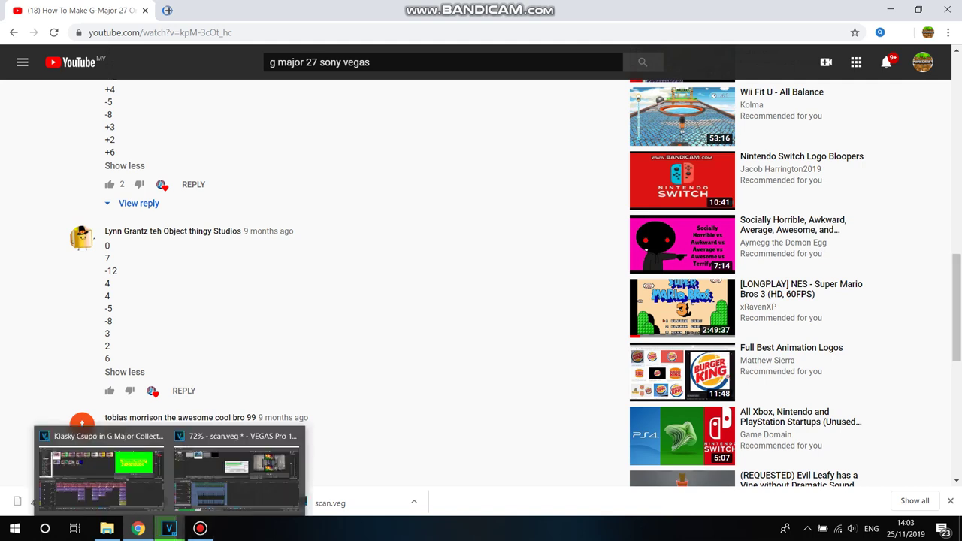
mouse_move(169, 529)
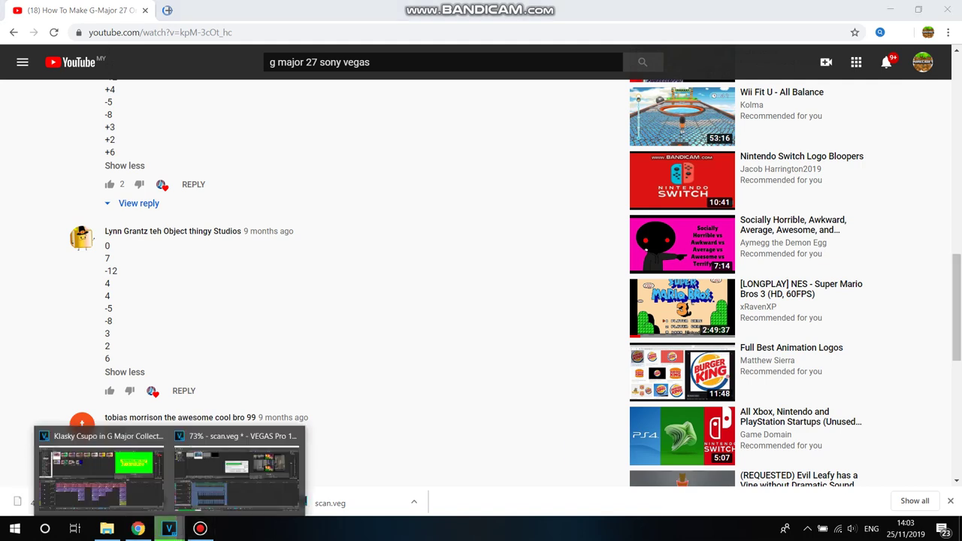
click(102, 469)
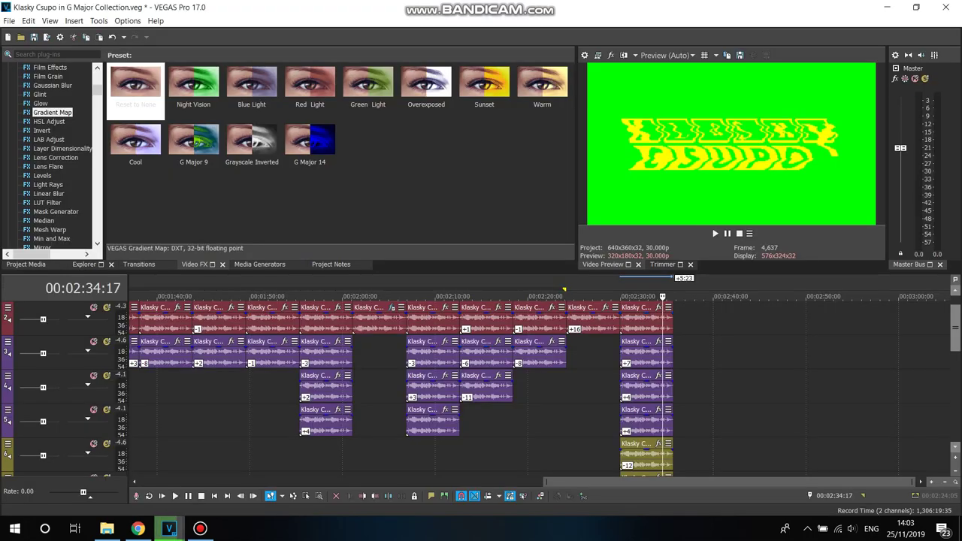
Step: Add another copy of the Klasky Csupo logo clip directly after the last clip on the first video and audio tracks
scroll(541, 387, down, 5)
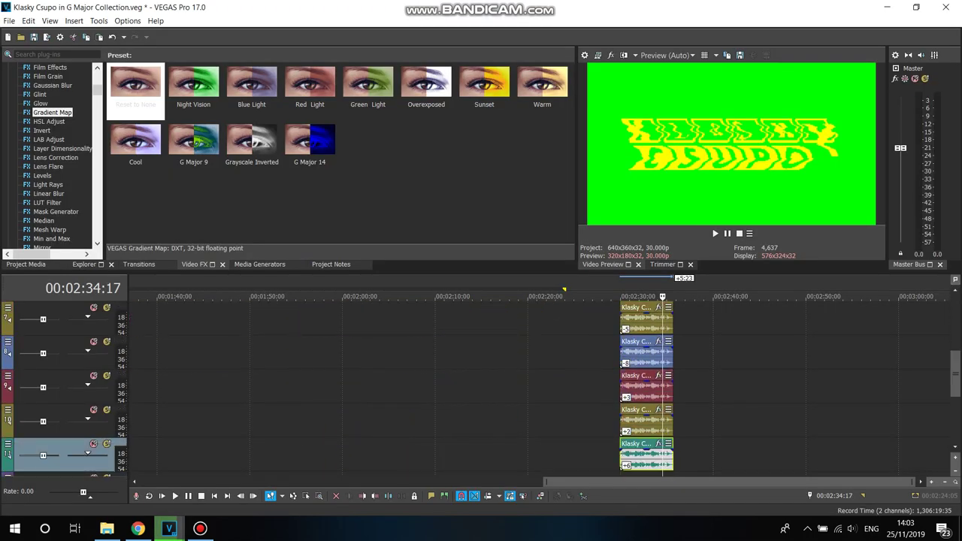
scroll(541, 387, up, 2)
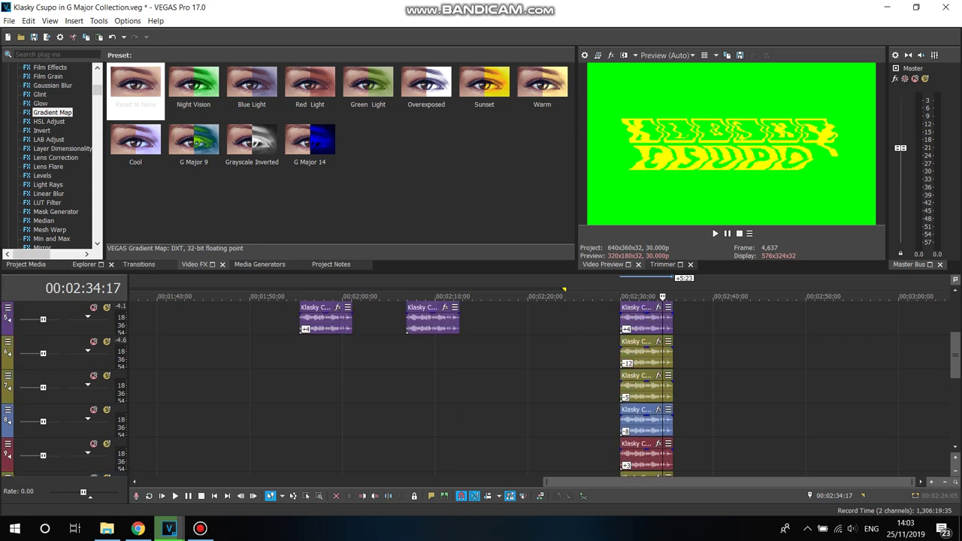
scroll(481, 387, up, 3)
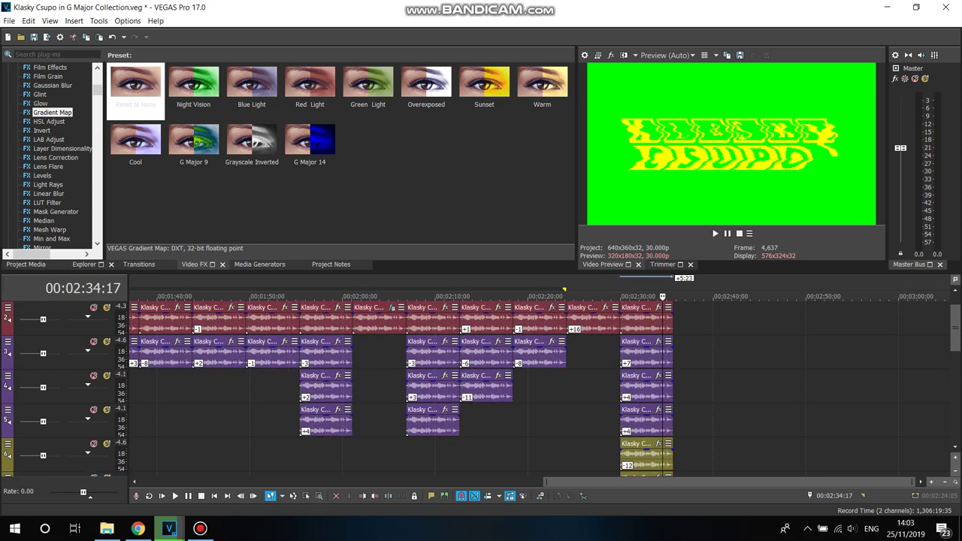
scroll(481, 387, up, 1)
click(25, 263)
drag(121, 87, 680, 319)
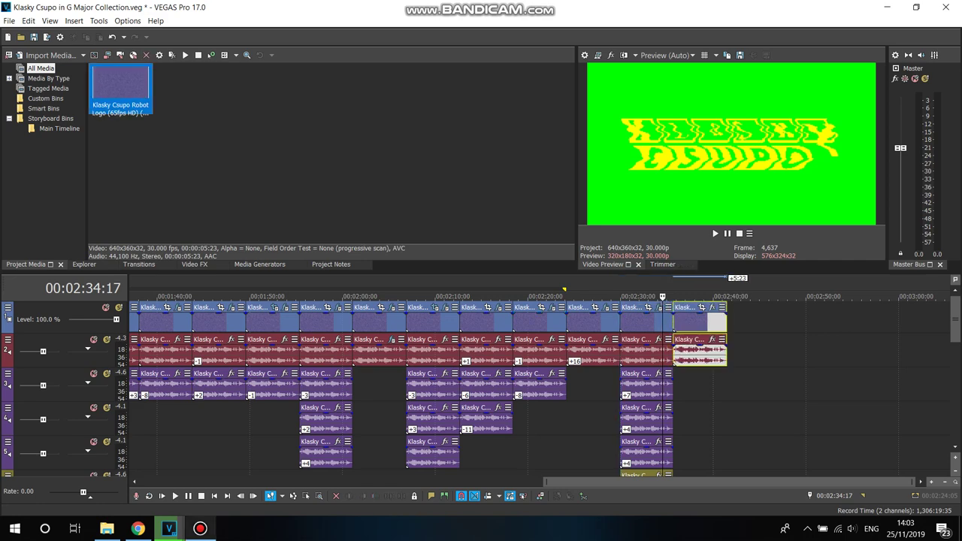
click(200, 528)
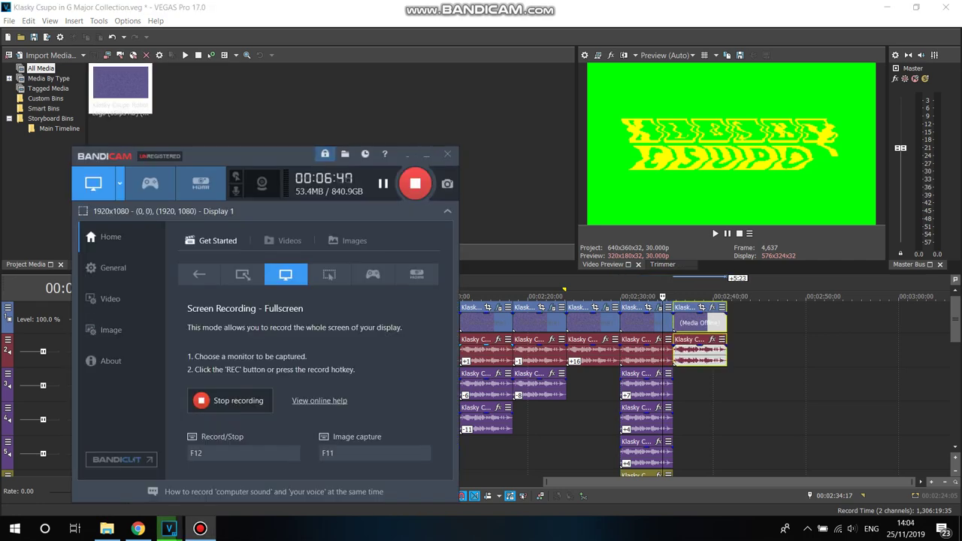
click(407, 155)
Step: Apply the G Major 23 package to the new last logo clip and remove HSL Adjust from its effect chain
click(707, 320)
click(193, 264)
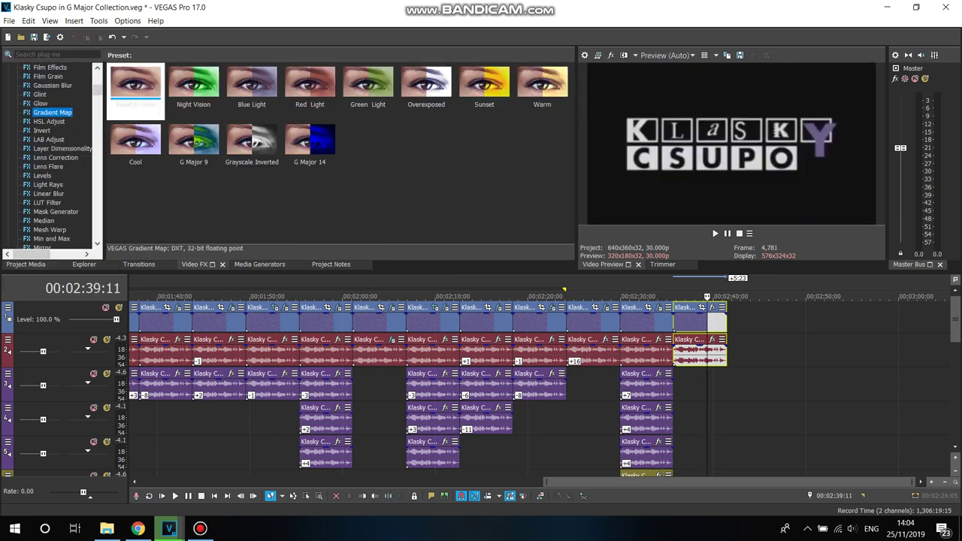
scroll(56, 154, down, 10)
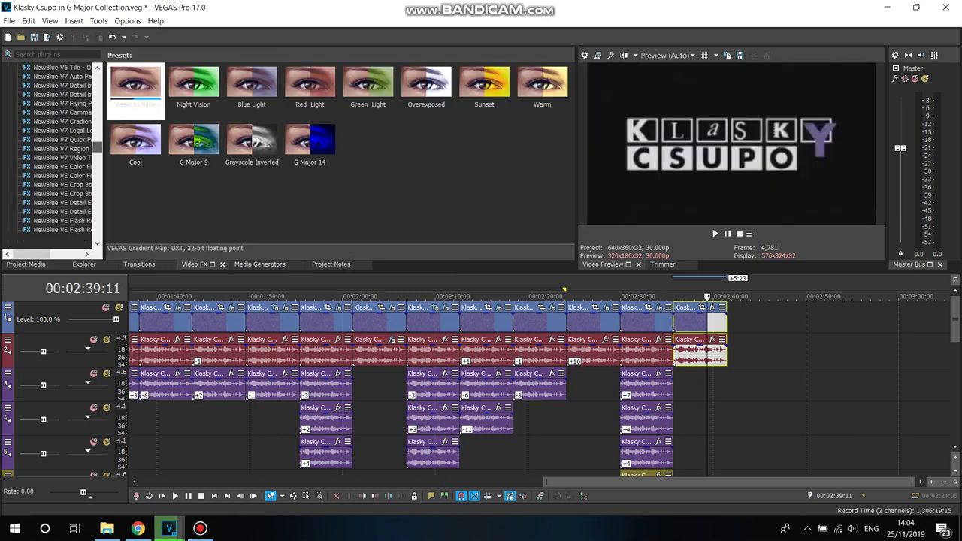
click(52, 166)
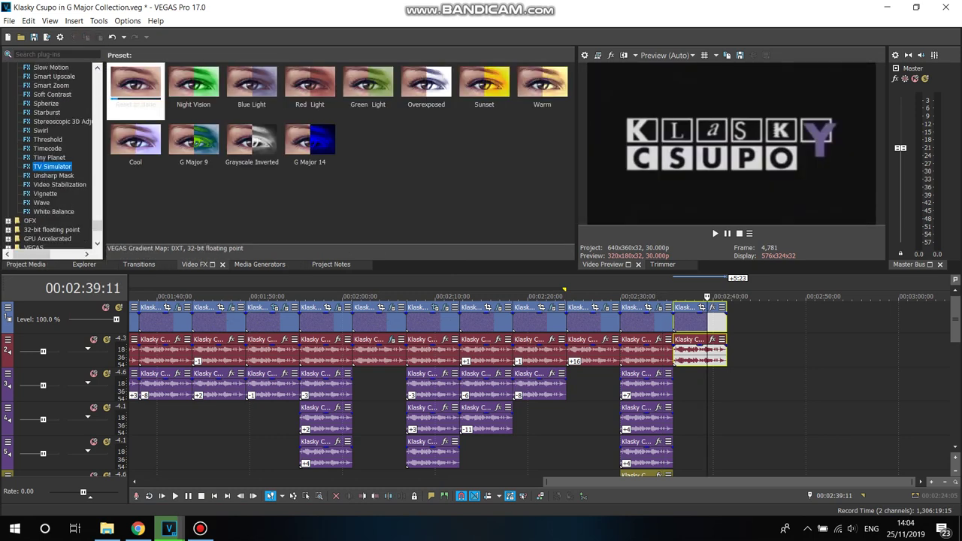
click(712, 307)
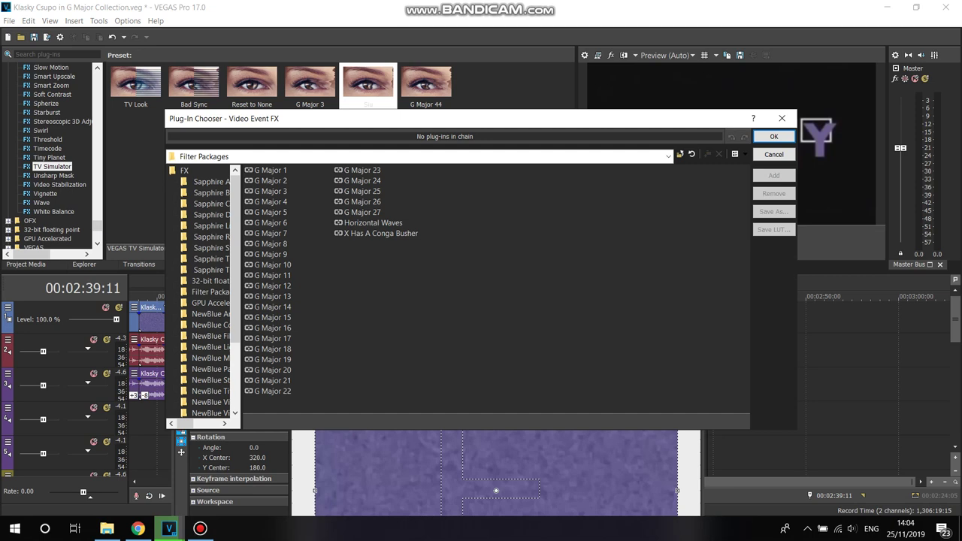
double_click(361, 170)
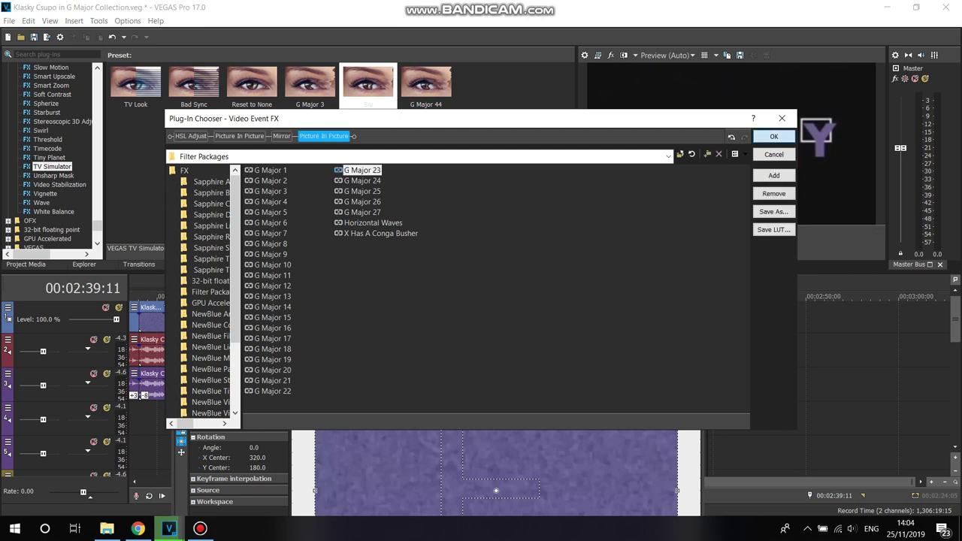
click(774, 136)
click(691, 347)
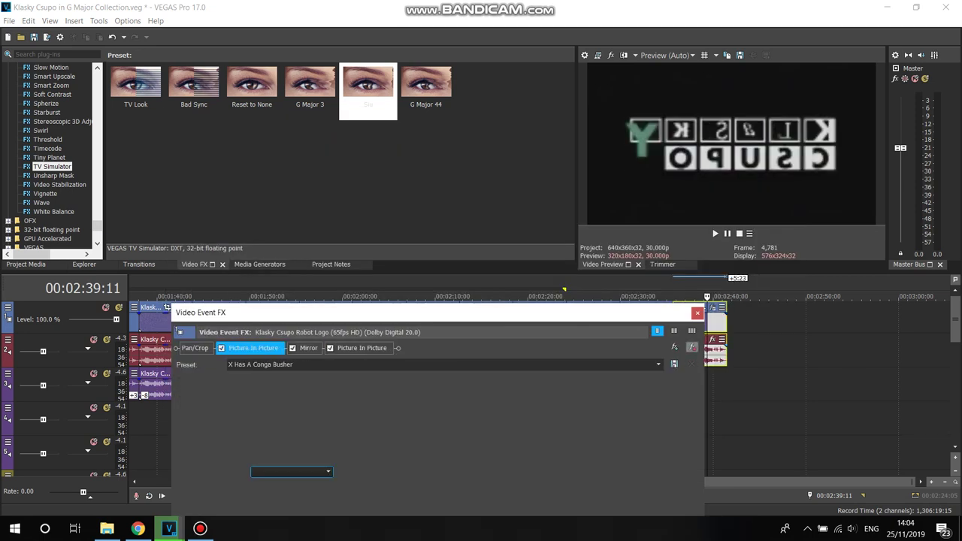
Step: Add TV Simulator to the end of the clip's effect chain and insert a full-strength Invert before it
click(691, 296)
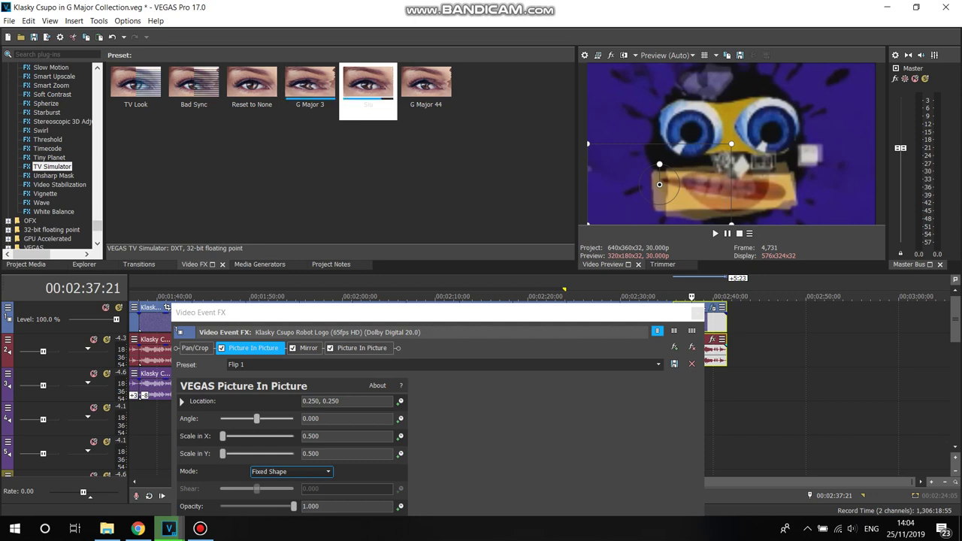
double_click(360, 83)
drag(97, 226, 97, 169)
scroll(53, 150, up, 20)
drag(97, 87, 426, 348)
Step: Insert Channel Blend with the RGB to BGR preset between Invert and TV Simulator in the effect chain
click(41, 103)
drag(97, 90, 97, 85)
click(53, 76)
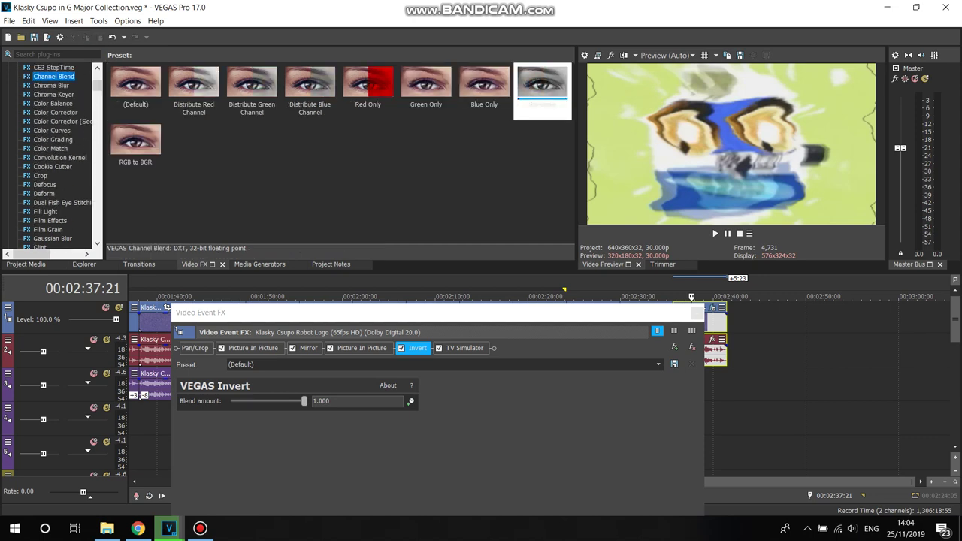
drag(135, 146, 433, 348)
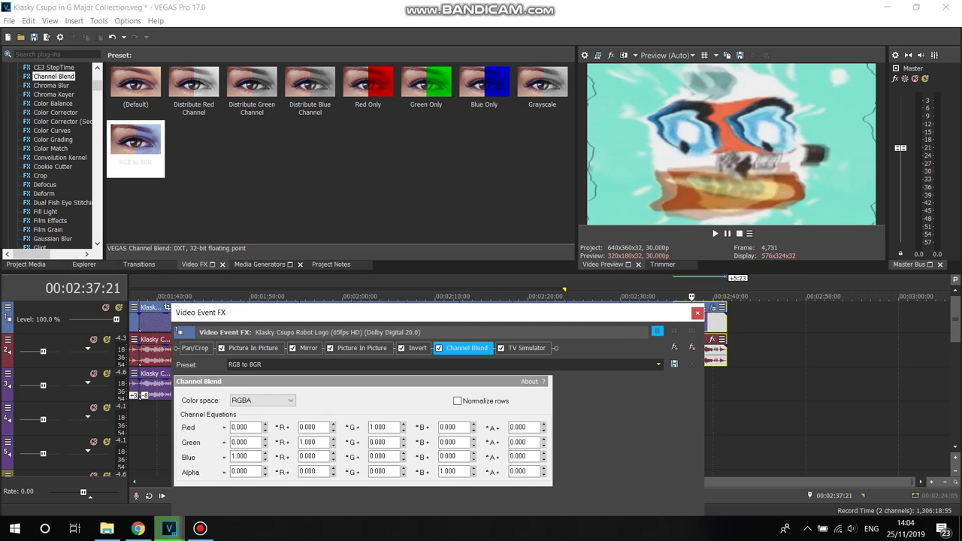
Step: Save the clip's effect chain as a plug-in package named U Major
click(674, 346)
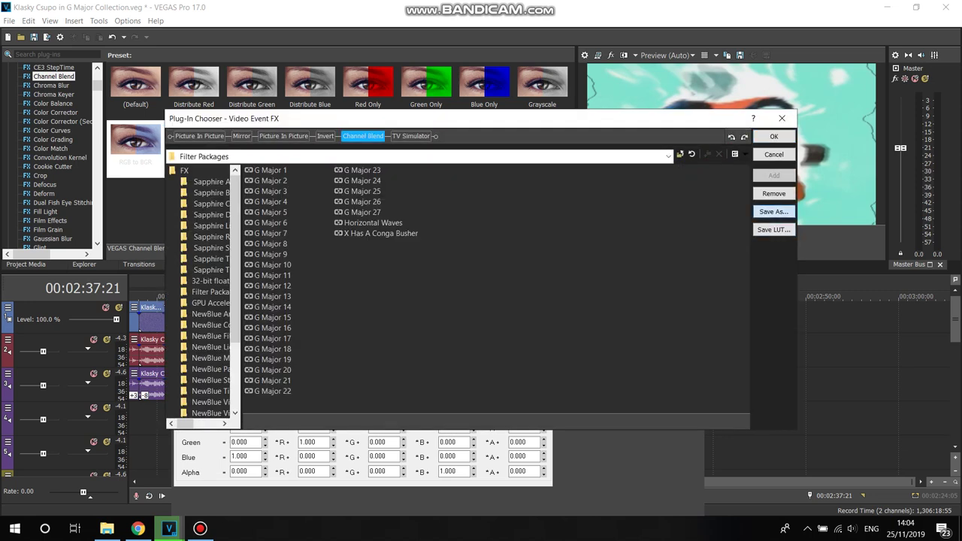
click(774, 211)
text(U Major)
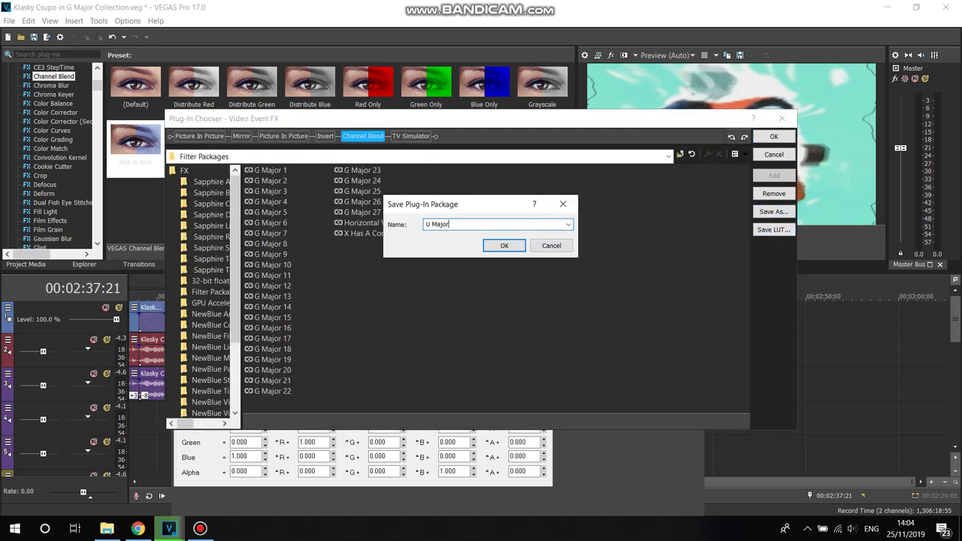
click(504, 245)
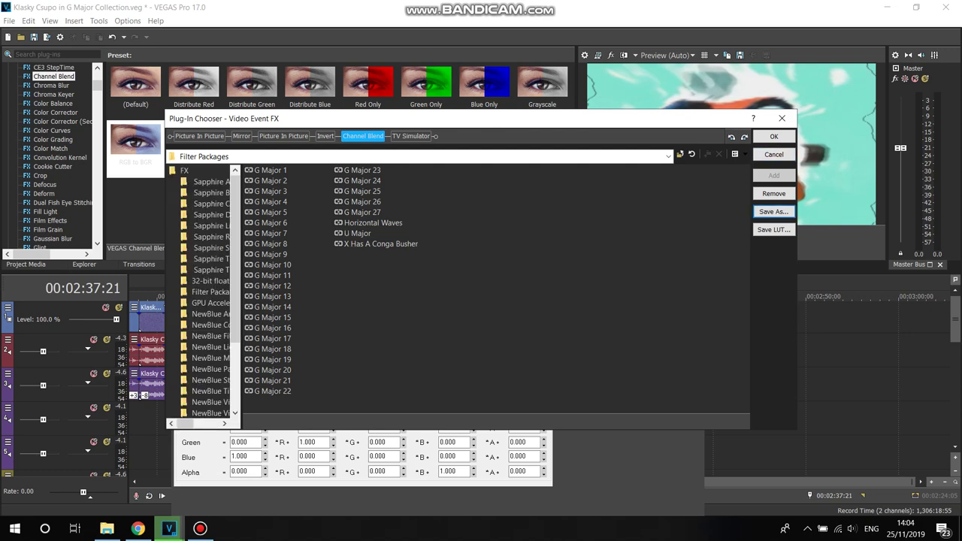
click(773, 136)
Step: Check the pitch lists in the tutorial's comments in Chrome and return to VEGAS Pro
click(137, 528)
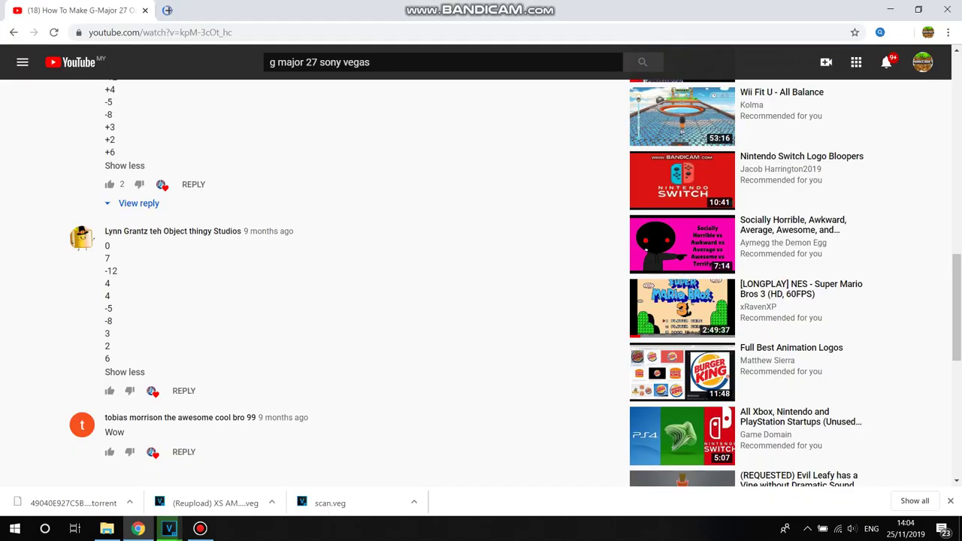
mouse_move(168, 528)
click(90, 451)
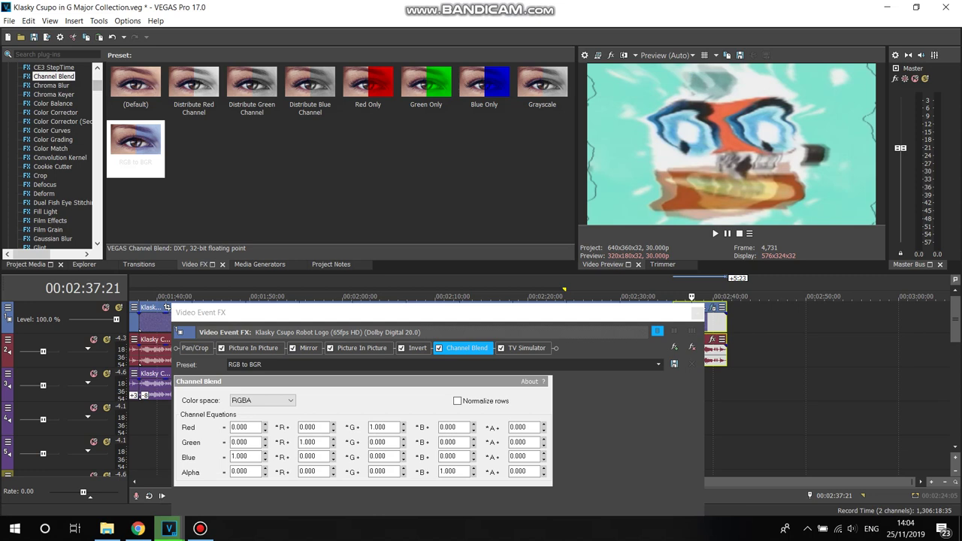
Step: Add the default Cookie Cutter to the end of the effect chain and set its shape to Oval
click(53, 166)
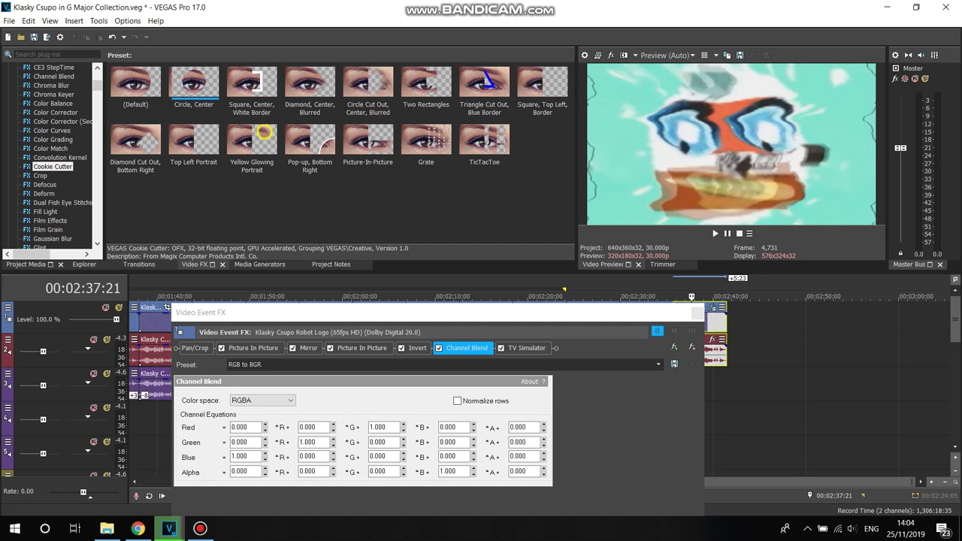
drag(136, 89, 553, 348)
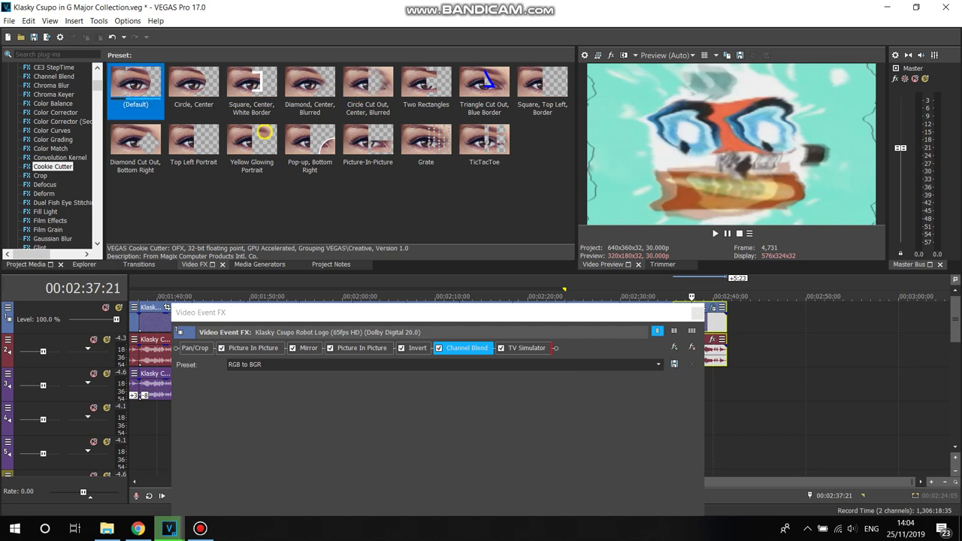
click(326, 419)
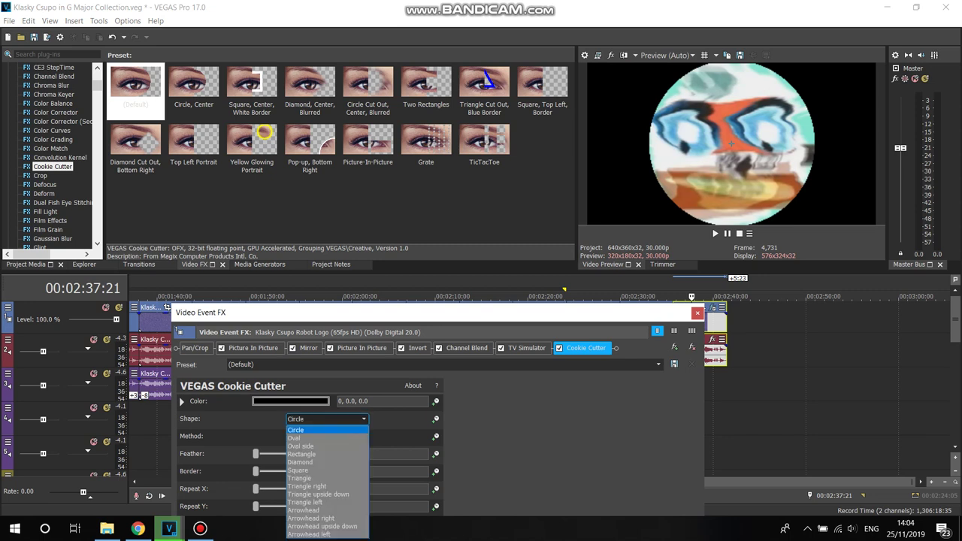
click(326, 438)
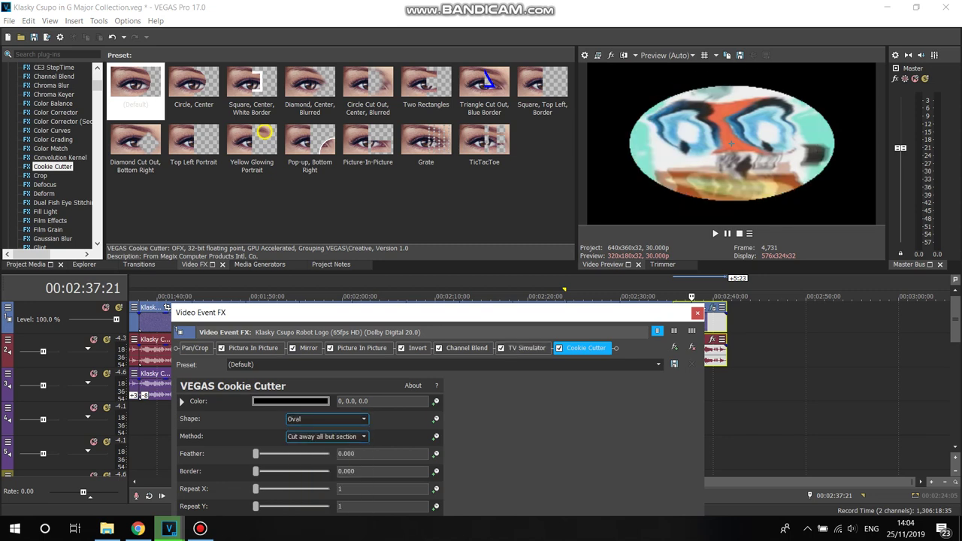
Step: Set the Cookie Cutter's size to 0.300 and its feather to 2.000
drag(436, 312, 434, 270)
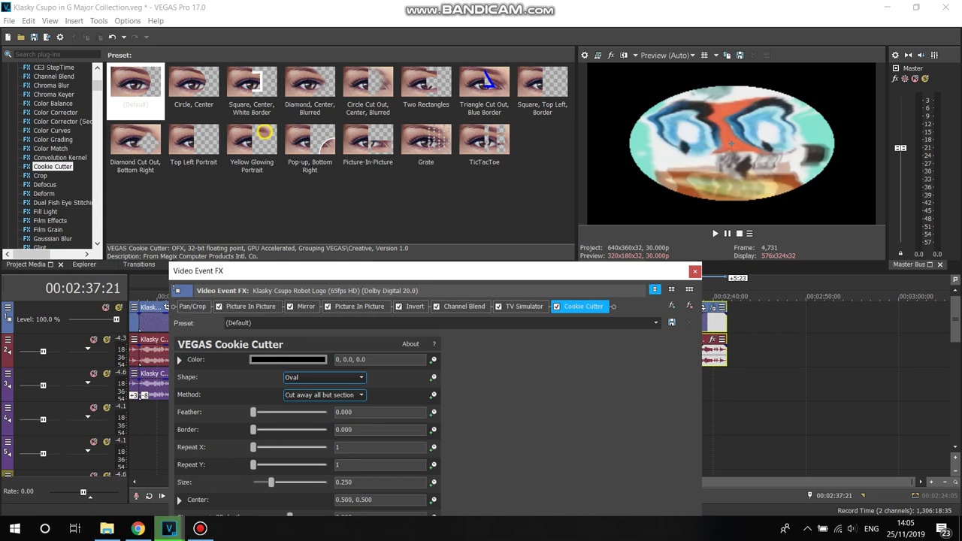
mouse_move(271, 482)
mouse_down()
mouse_move(289, 482)
mouse_move(277, 481)
mouse_up()
drag(353, 481, 344, 482)
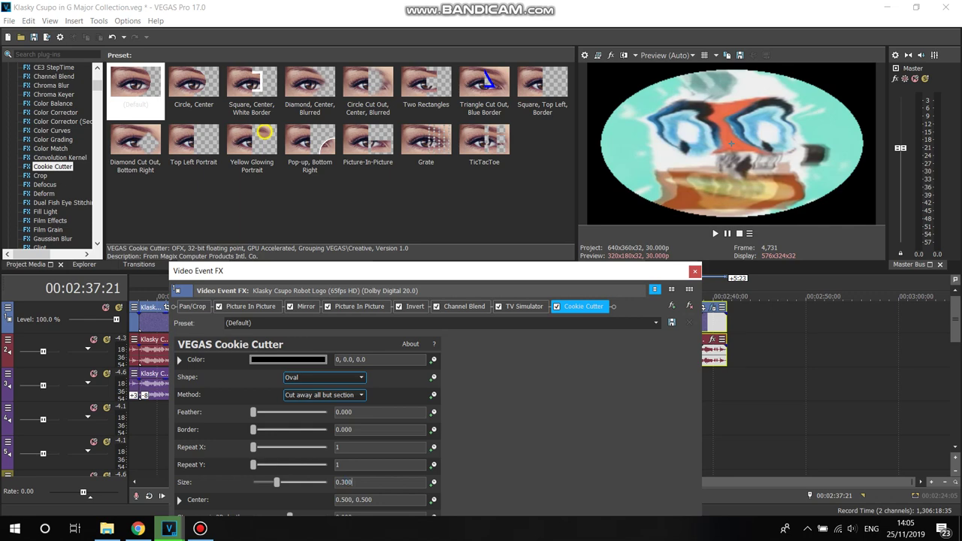
click(340, 465)
drag(300, 271, 164, 70)
click(188, 194)
click(187, 194)
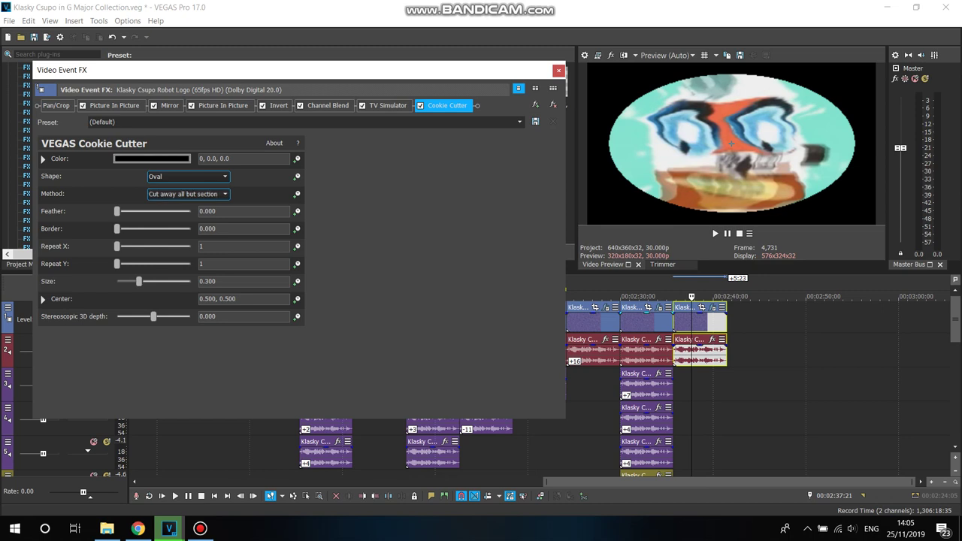
drag(116, 212, 190, 211)
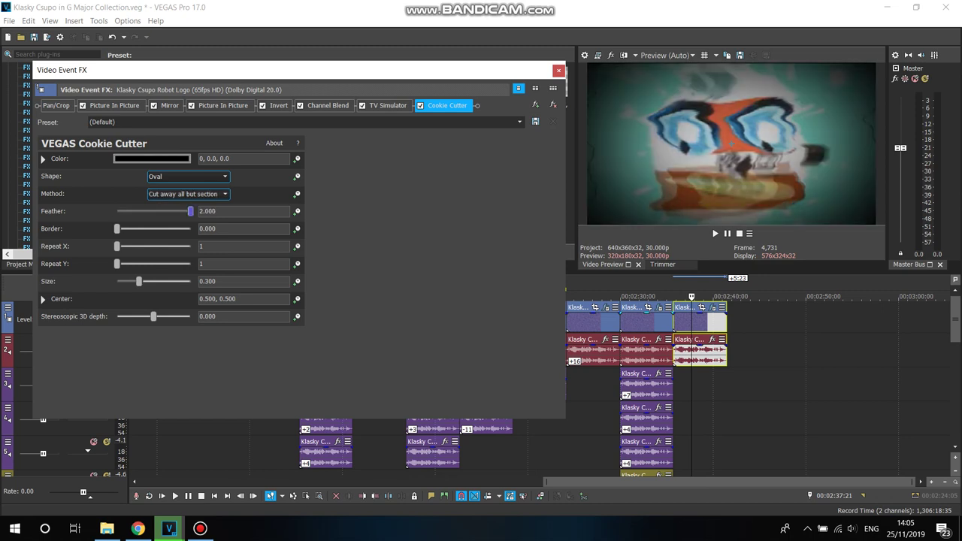
Step: Save the effect chain as a plug-in package named G Major 28, and close the event effects window
click(535, 105)
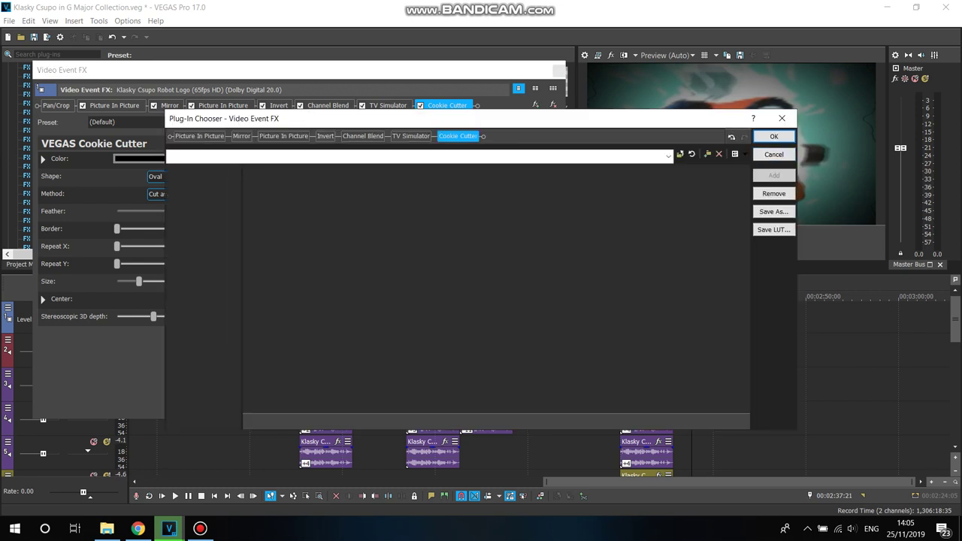
click(774, 212)
text(G Major 28)
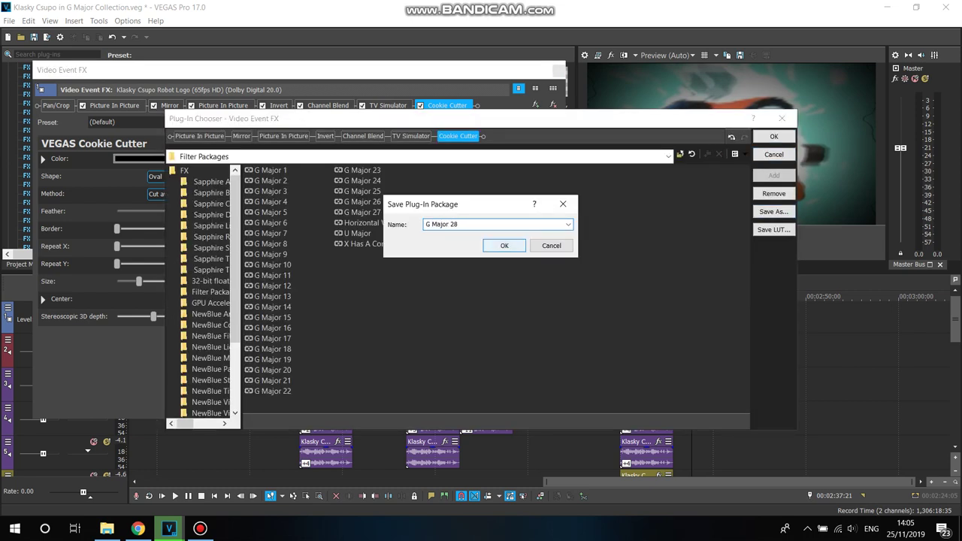
click(505, 245)
click(773, 136)
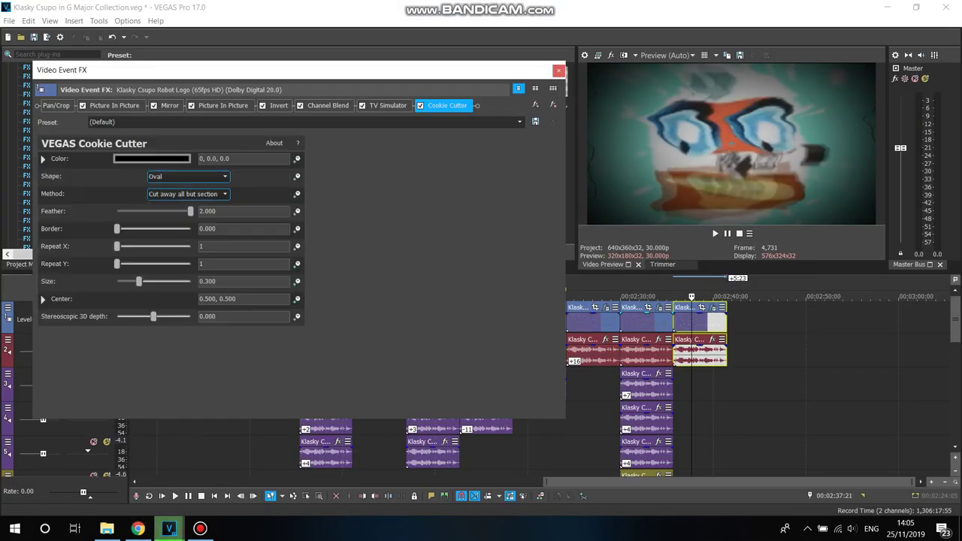
click(558, 70)
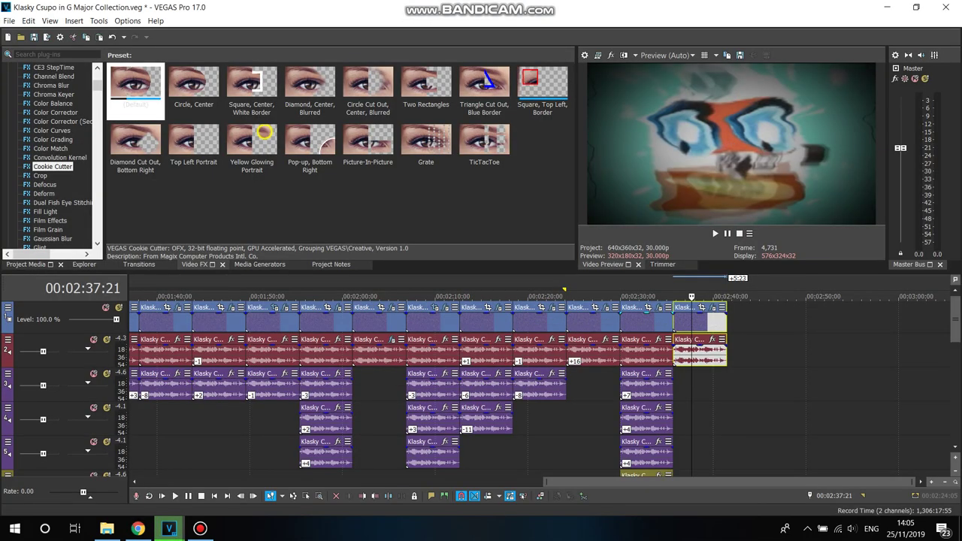
Step: Layer another copy of the logo's audio under the last clip and delete the extra video track it brings along
click(45, 264)
drag(120, 86, 674, 384)
right_click(656, 382)
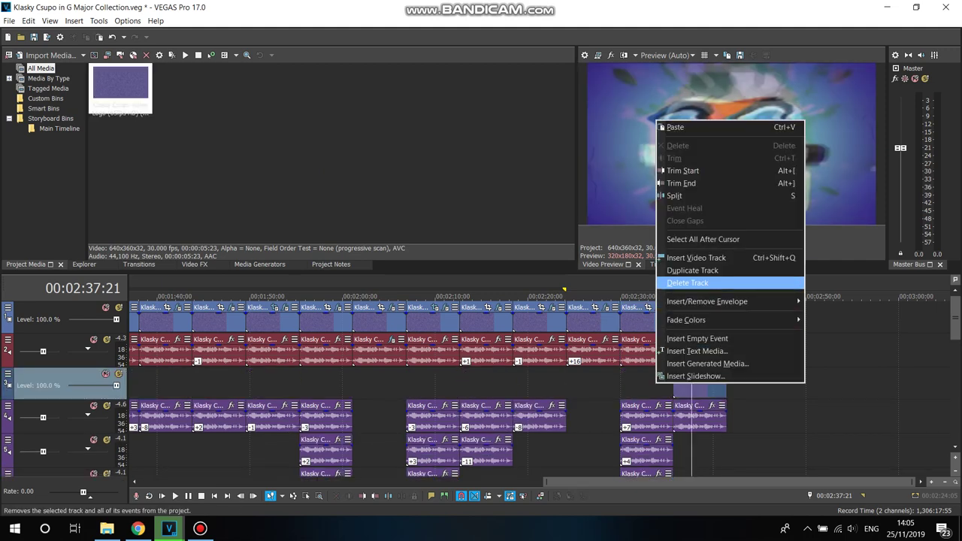
click(687, 283)
Step: Set the layered audio event to the Classic method with A17. Drums, unpitched (minimum echo), and a pitch change of 5
click(686, 383)
right_click(697, 383)
click(725, 508)
click(515, 216)
click(481, 240)
click(516, 233)
click(511, 372)
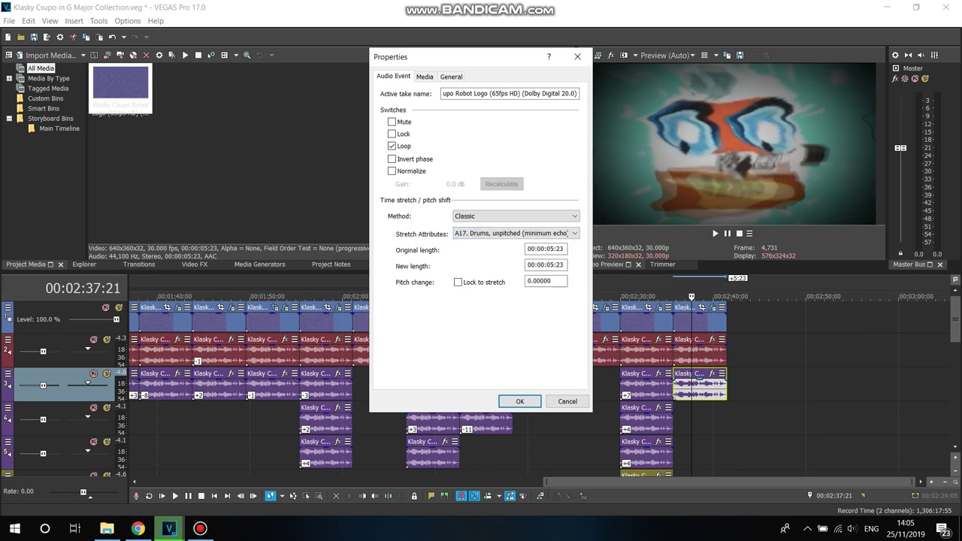
drag(532, 280, 527, 281)
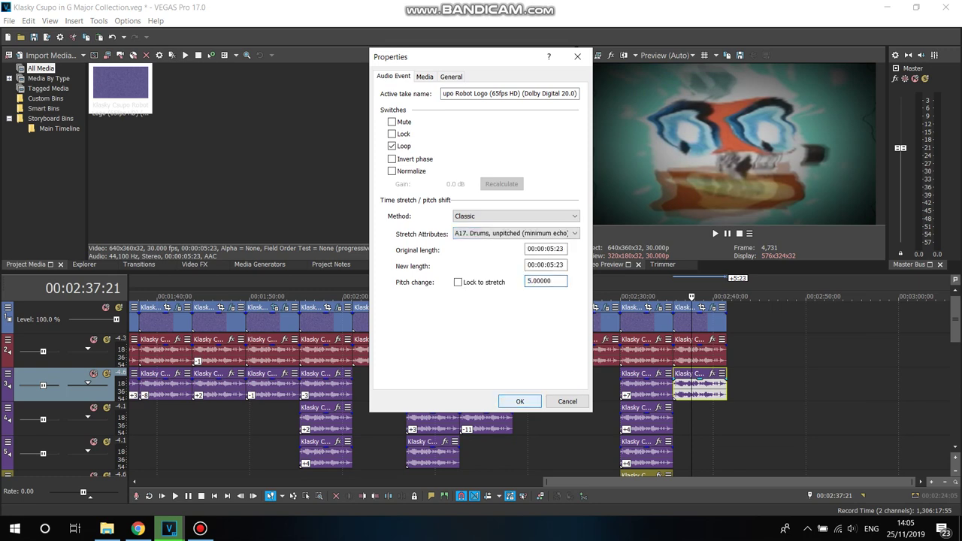
click(520, 401)
Step: Set the last clip's main audio event to the Classic method with A17. Drums, unpitched (minimum echo), and a pitch change of 4
right_click(678, 352)
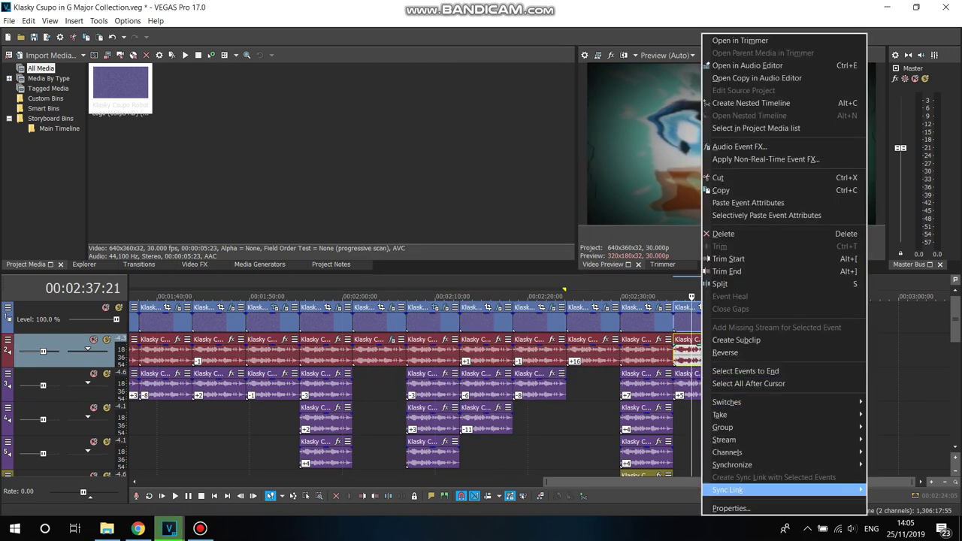
click(752, 509)
click(515, 216)
click(464, 242)
click(515, 233)
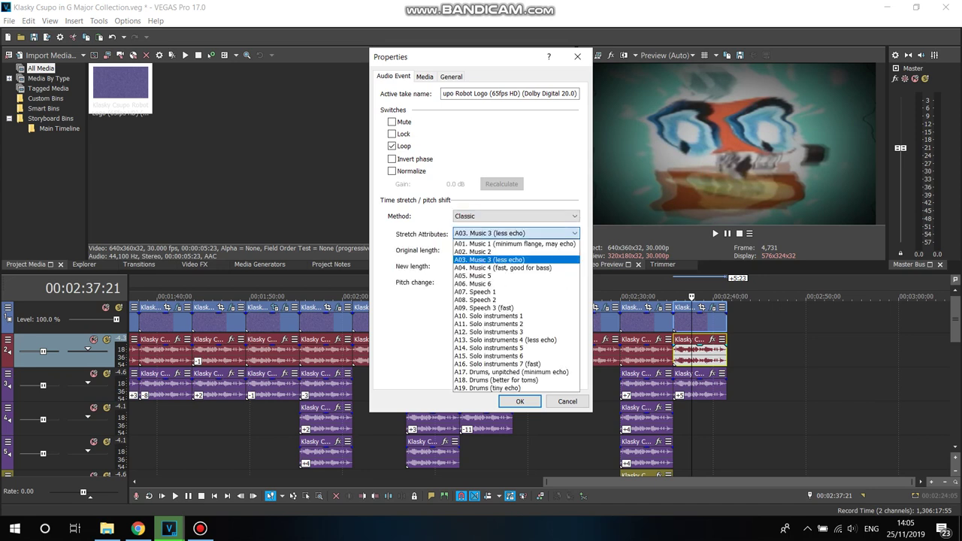
click(511, 373)
drag(533, 281, 527, 282)
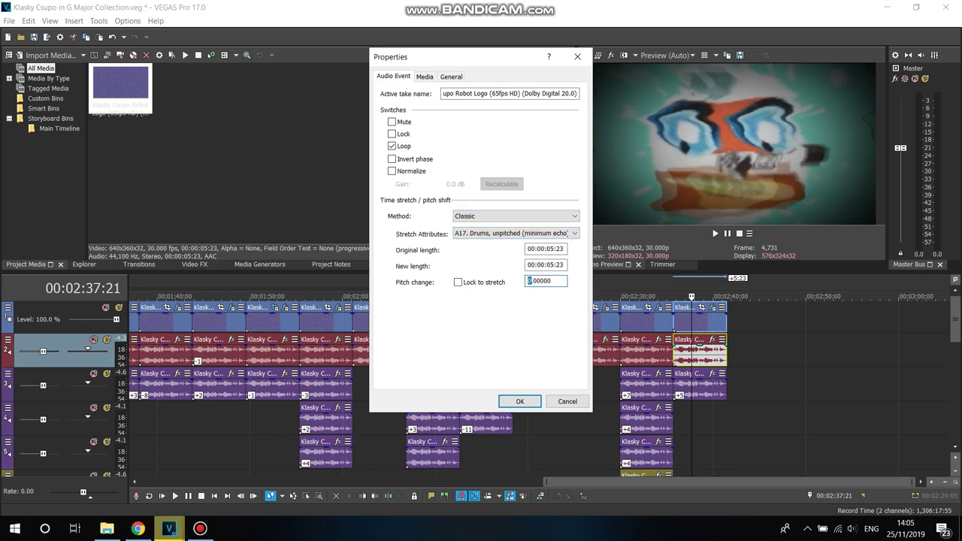
text(4)
click(519, 400)
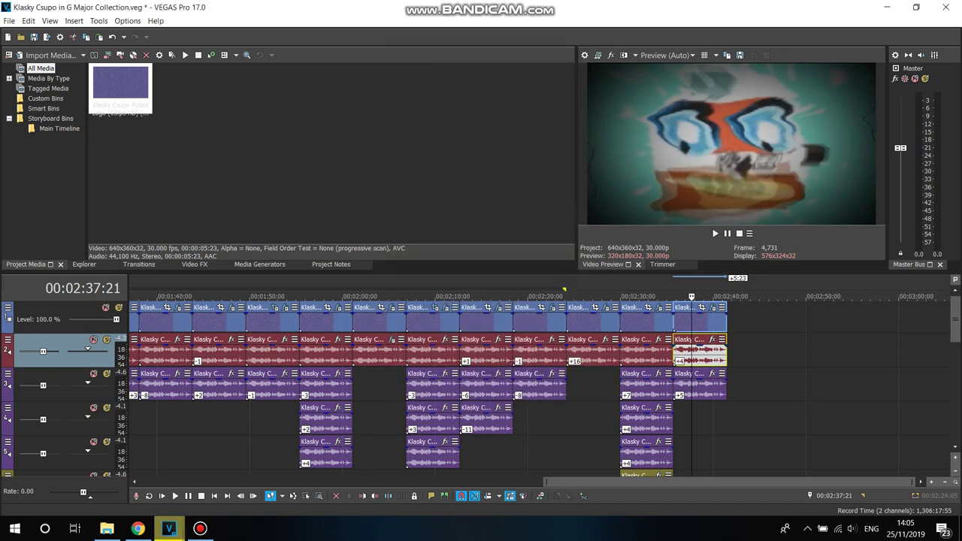
click(200, 528)
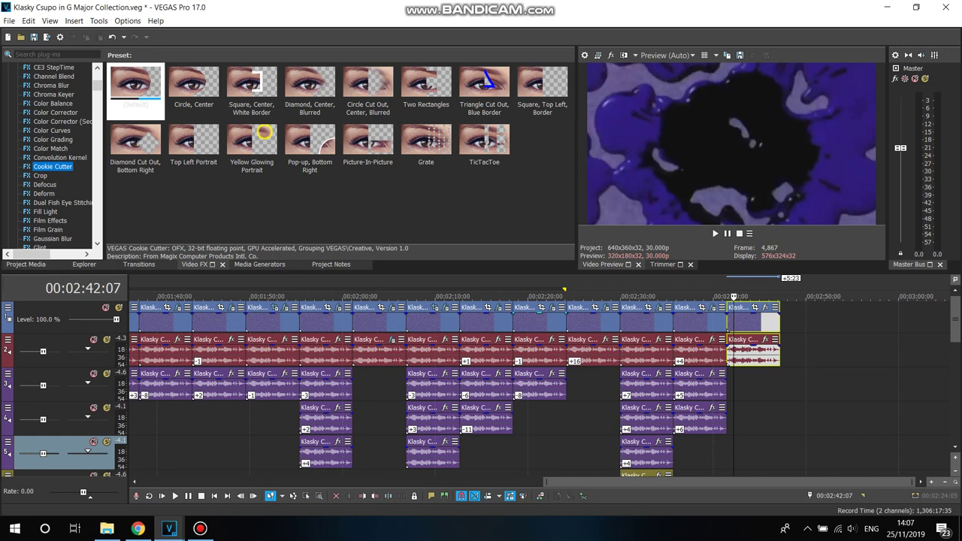
Step: Apply the G Major 4 preset of Color Curves to the newest logo clip and close the effects window
click(52, 130)
drag(368, 142, 754, 308)
click(559, 70)
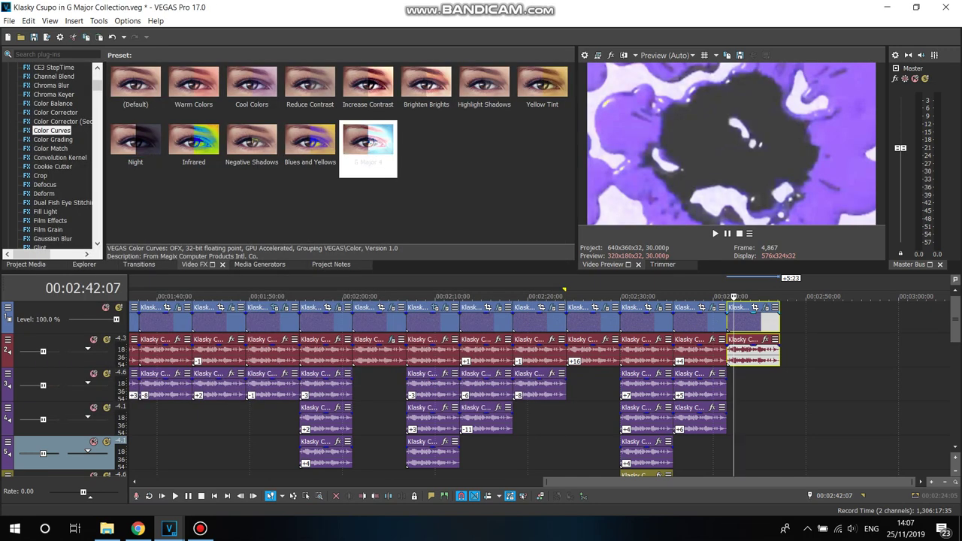
Step: Apply the RGB to BGR preset of Channel Blend to the whole video track and close the track effects window
click(53, 76)
click(136, 143)
drag(135, 142, 60, 316)
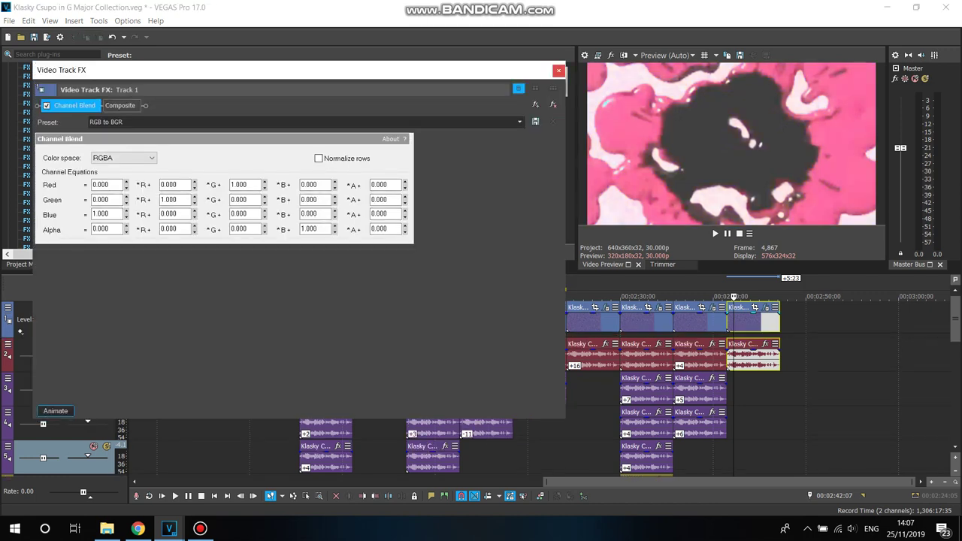
click(559, 70)
Step: Find the HSL Adjust effect in the plug-in list and select its default preset
drag(97, 85, 97, 97)
scroll(53, 150, down, 8)
scroll(53, 150, up, 10)
scroll(52, 150, up, 8)
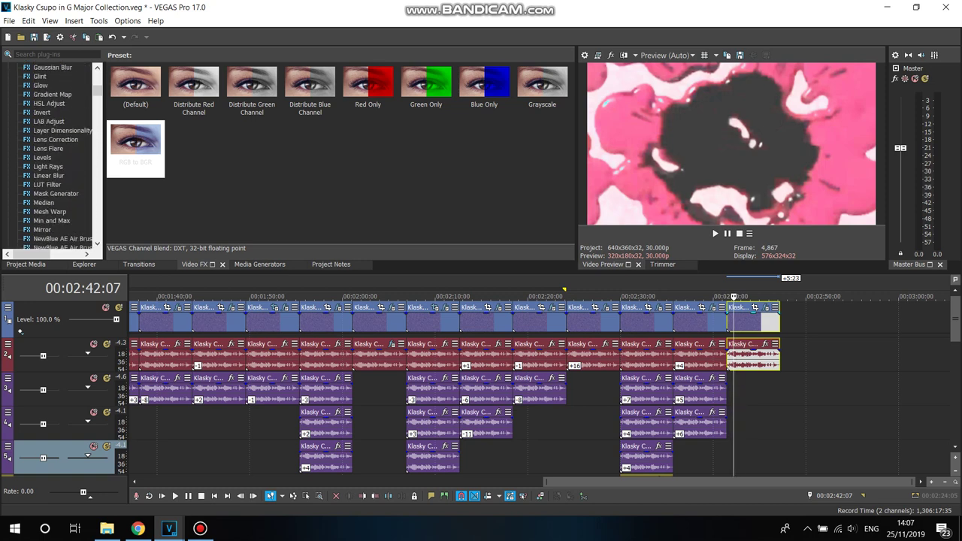
click(48, 103)
drag(136, 90, 681, 265)
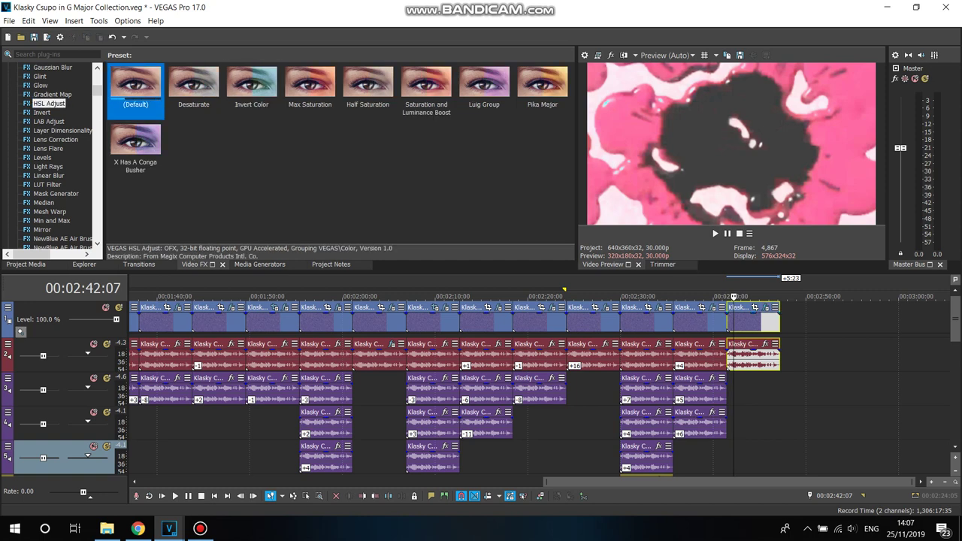
Step: Remove the Channel Blend effect from the video track's effects
click(20, 331)
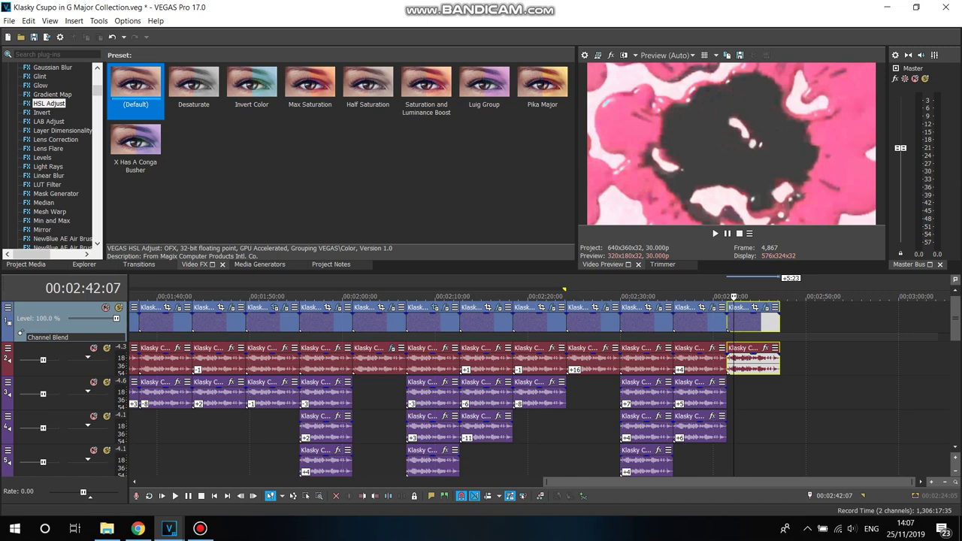
click(8, 308)
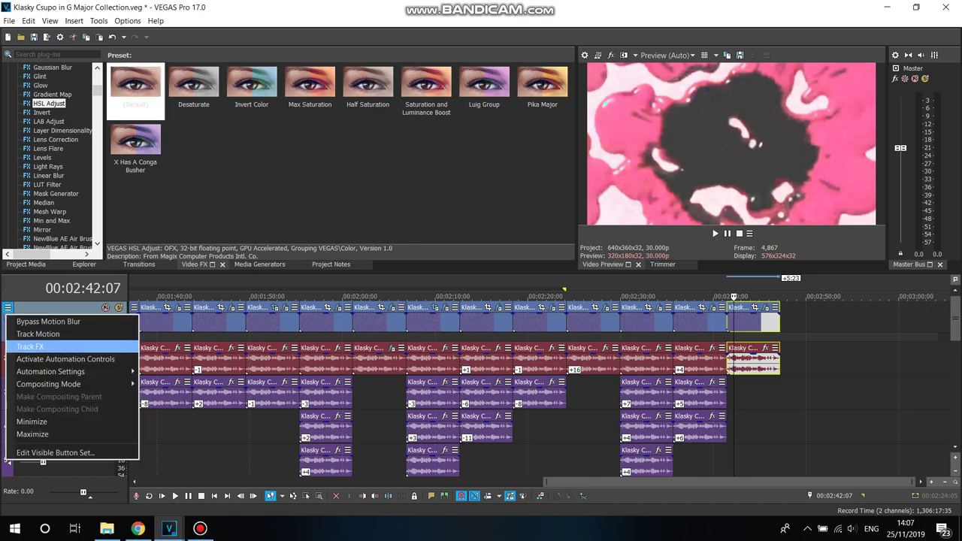
click(30, 346)
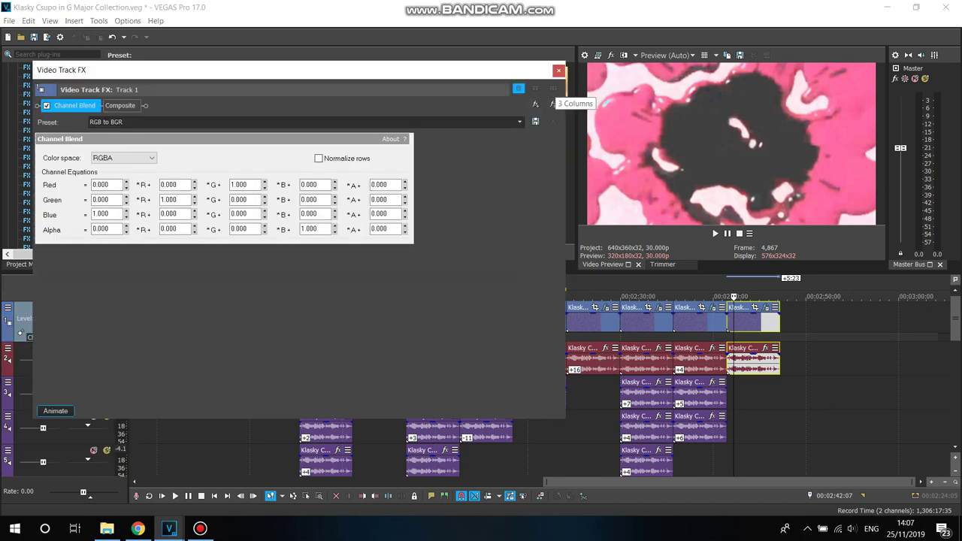
click(559, 70)
Step: Add HSL Adjust to the last clip with hue 0.620 and saturation 2.000, and save the preset as G Major 29
click(135, 87)
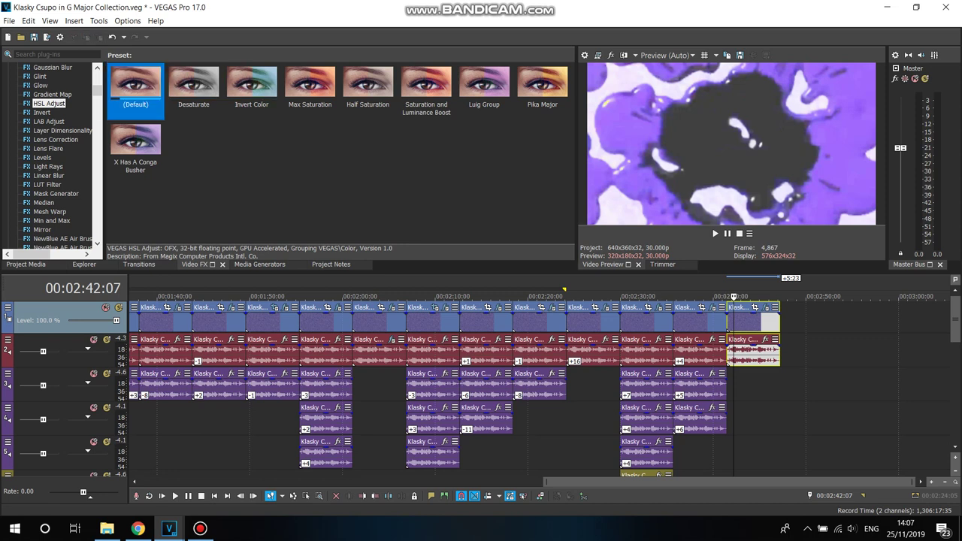
drag(136, 87, 752, 320)
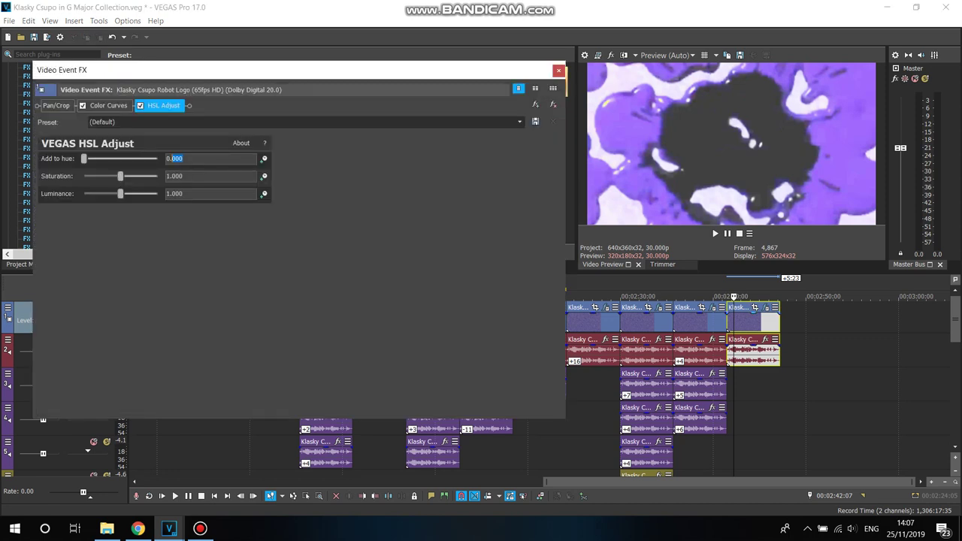
drag(120, 175, 157, 176)
text(G Major 29)
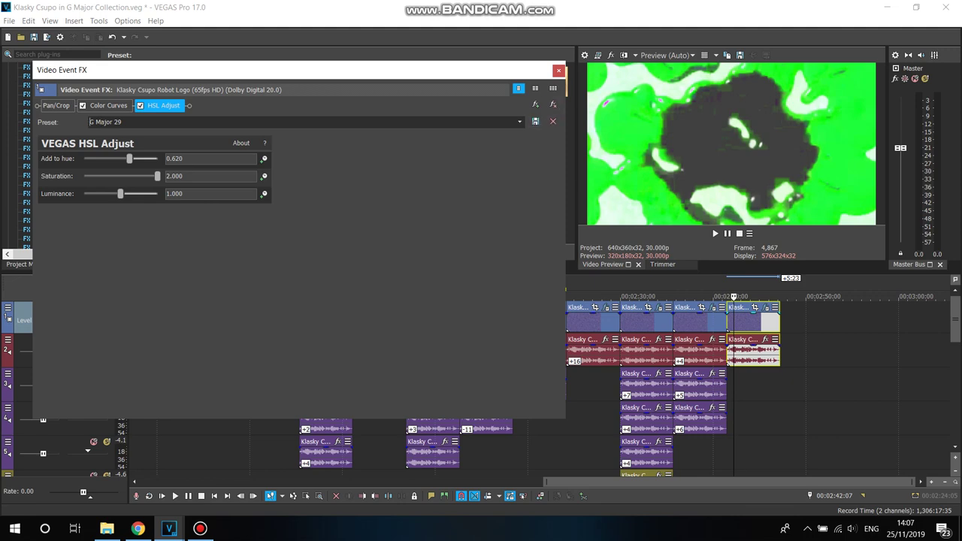
Step: Add the RGB to BGR preset of Channel Blend to the last clip, between Color Curves and HSL Adjust
drag(299, 70, 425, 281)
drag(96, 90, 97, 84)
click(53, 121)
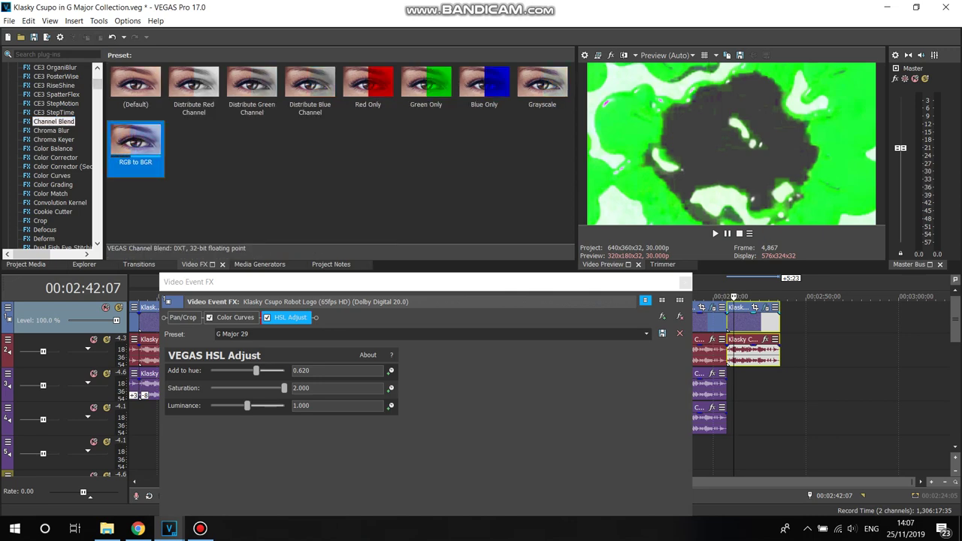
drag(135, 148, 748, 319)
Step: Save the last clip's effect chain as a plug-in package named G Major 29
click(662, 316)
click(774, 211)
text(G Ma)
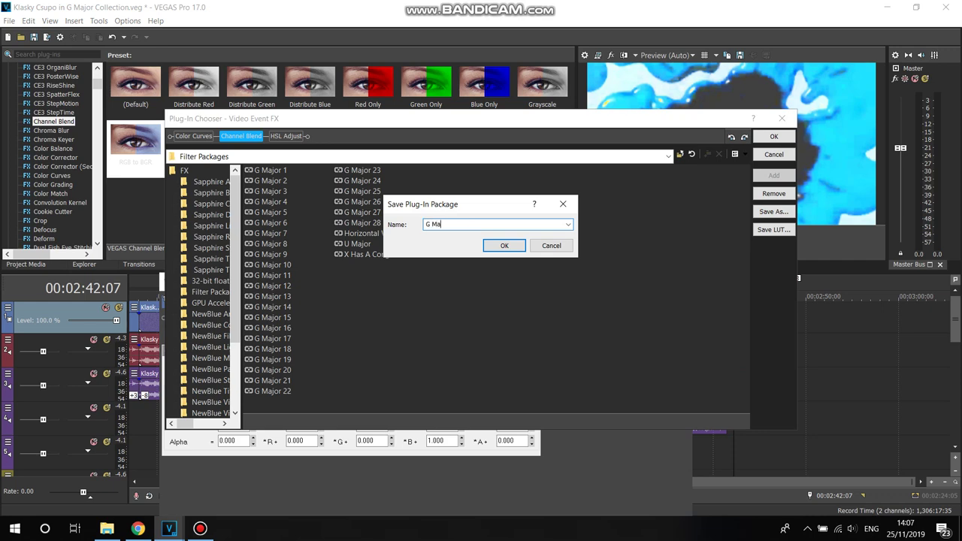
text(jor 29)
click(505, 245)
click(773, 136)
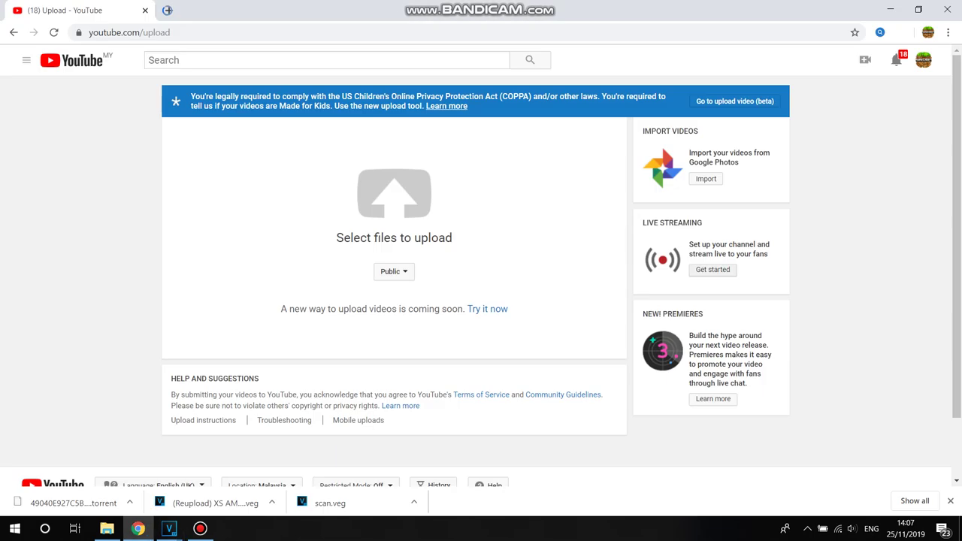
Step: Switch back to VEGAS Pro and close the event effects window
click(170, 528)
click(99, 472)
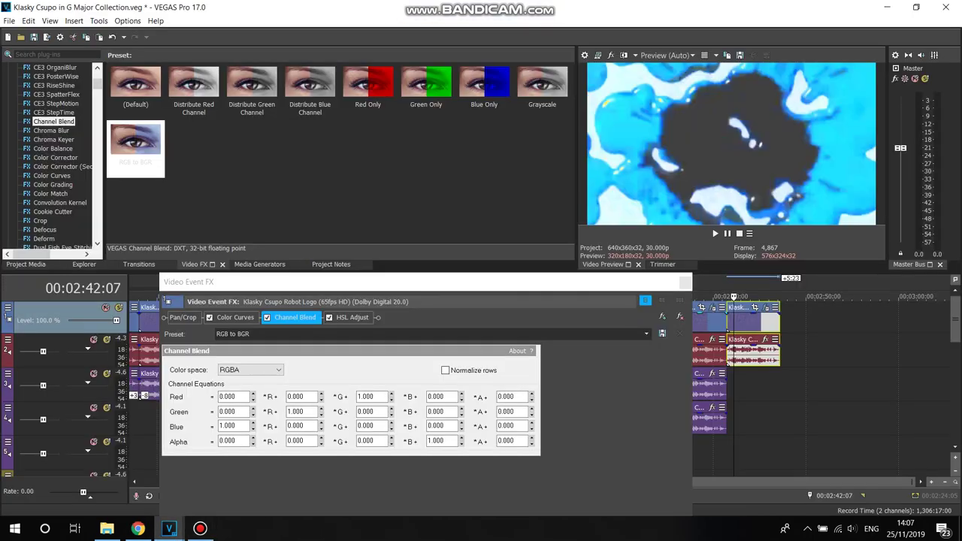
click(684, 283)
Step: Copy the previous clip's +5 audio event and layer two copies under the last clip, on audio tracks 3 and 4
right_click(702, 382)
click(714, 190)
click(727, 383)
right_click(767, 391)
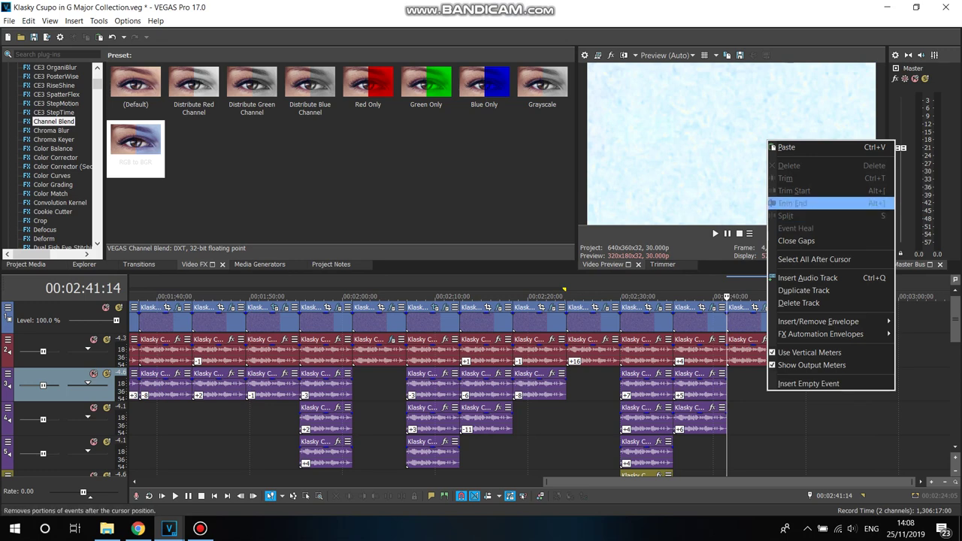
click(785, 146)
right_click(818, 392)
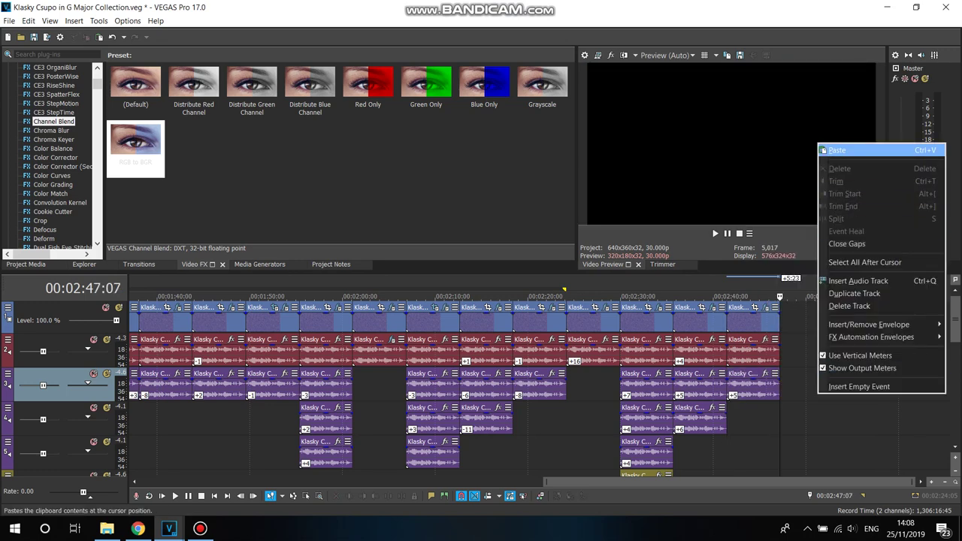
click(834, 150)
drag(789, 387, 735, 419)
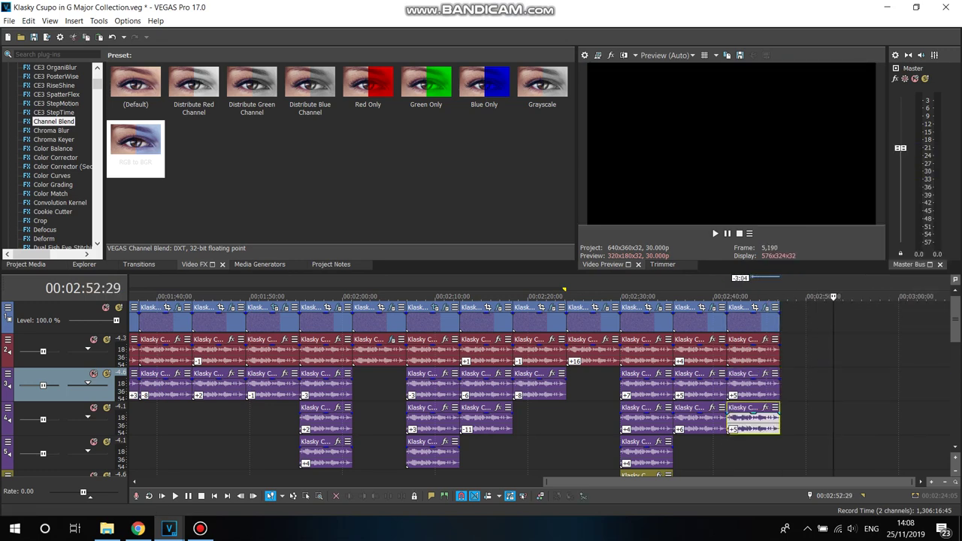
Step: Set the pitch change of the last clip's audio copy on track 4 to 9
right_click(763, 418)
click(796, 508)
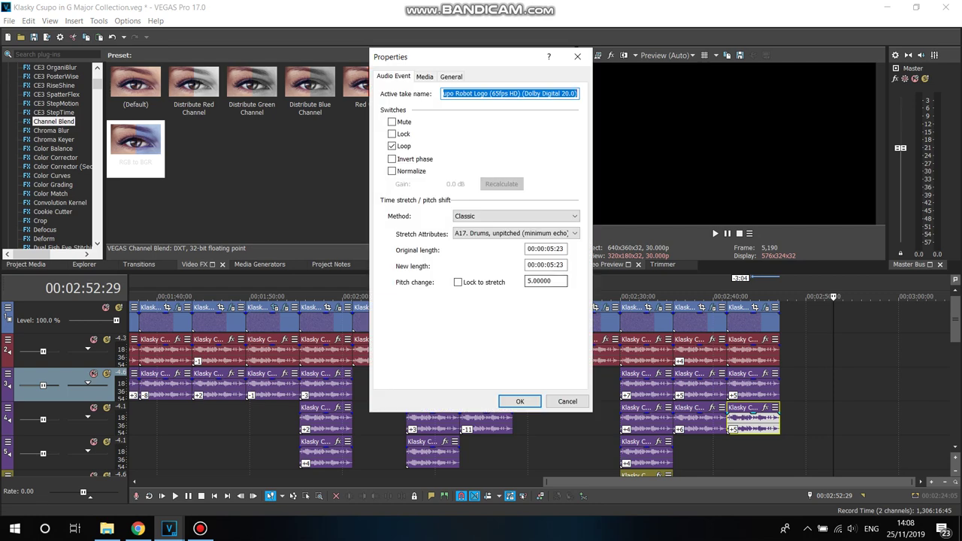
click(529, 280)
text(9)
click(519, 401)
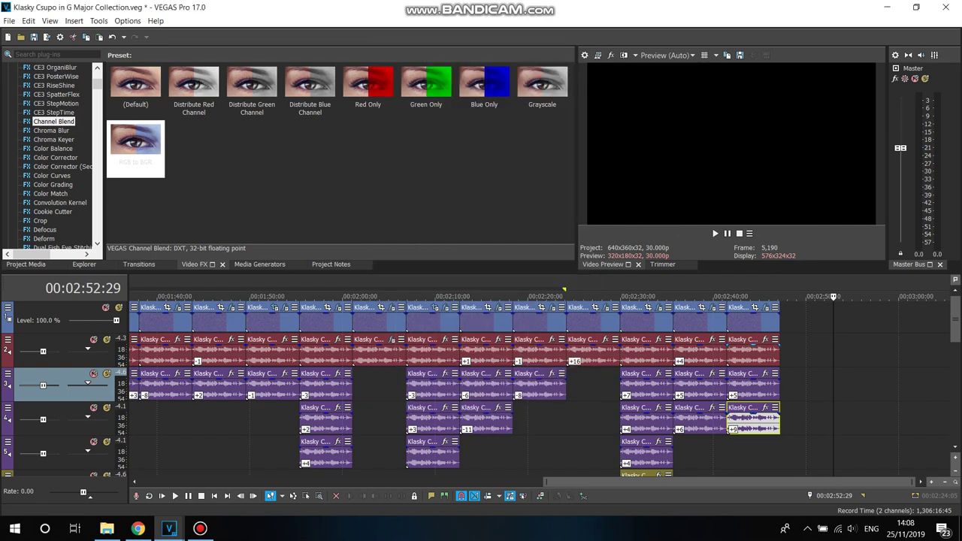
Step: Set the last clip's main audio event to the Classic method with A17. Drums, unpitched (minimum echo), and a pitch change of 7
right_click(752, 347)
click(779, 508)
click(515, 216)
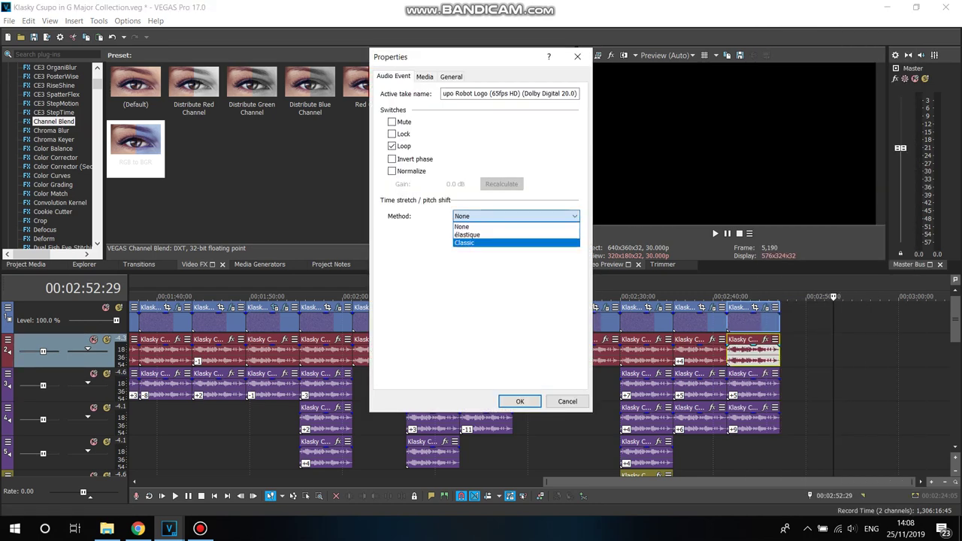
click(481, 230)
click(515, 233)
click(511, 371)
double_click(529, 281)
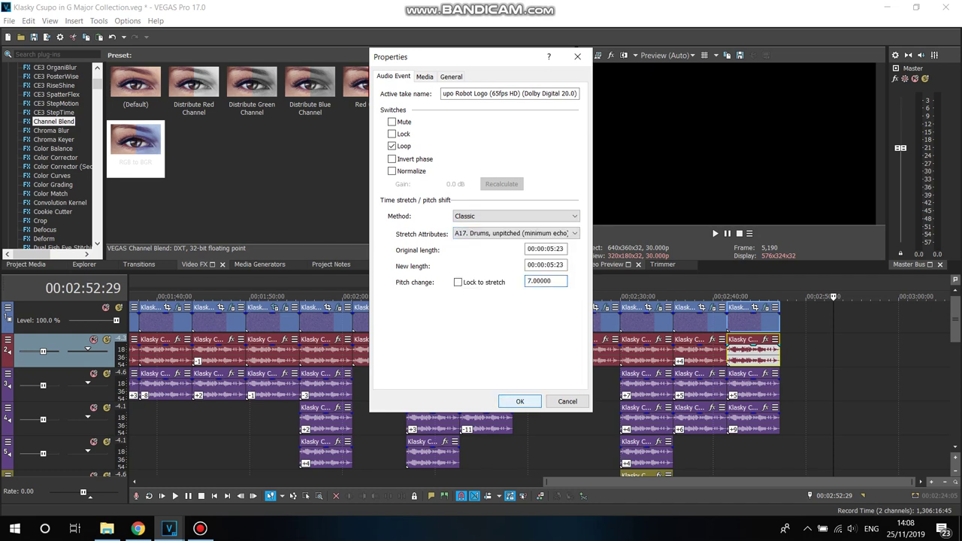
click(519, 400)
Step: Play back the last clip from its start to check its effects and layered audio, and pause the playback
click(726, 296)
key(space)
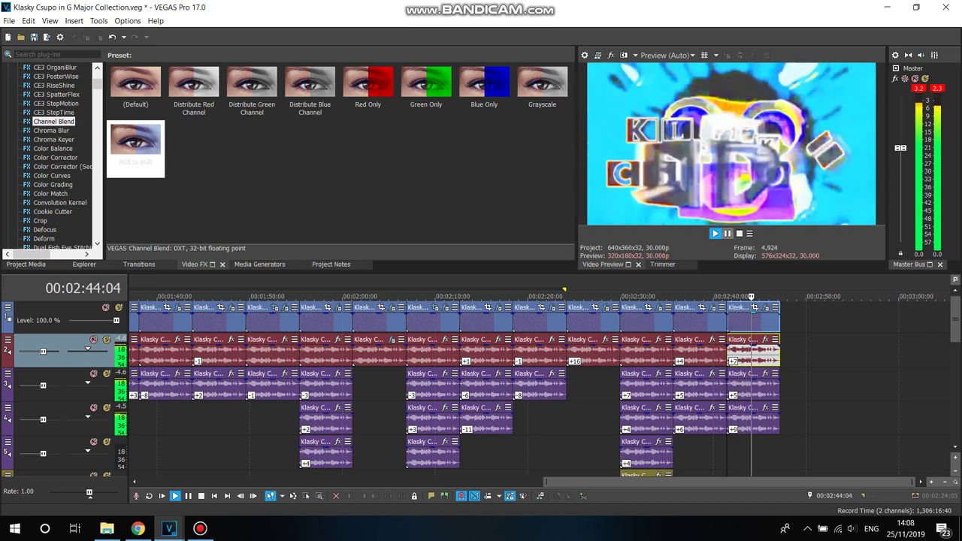
click(727, 233)
click(200, 528)
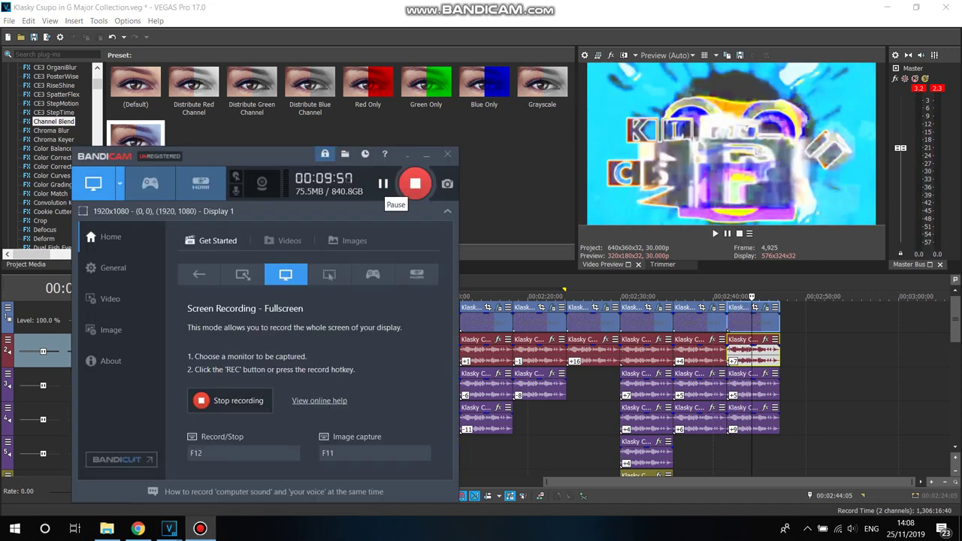